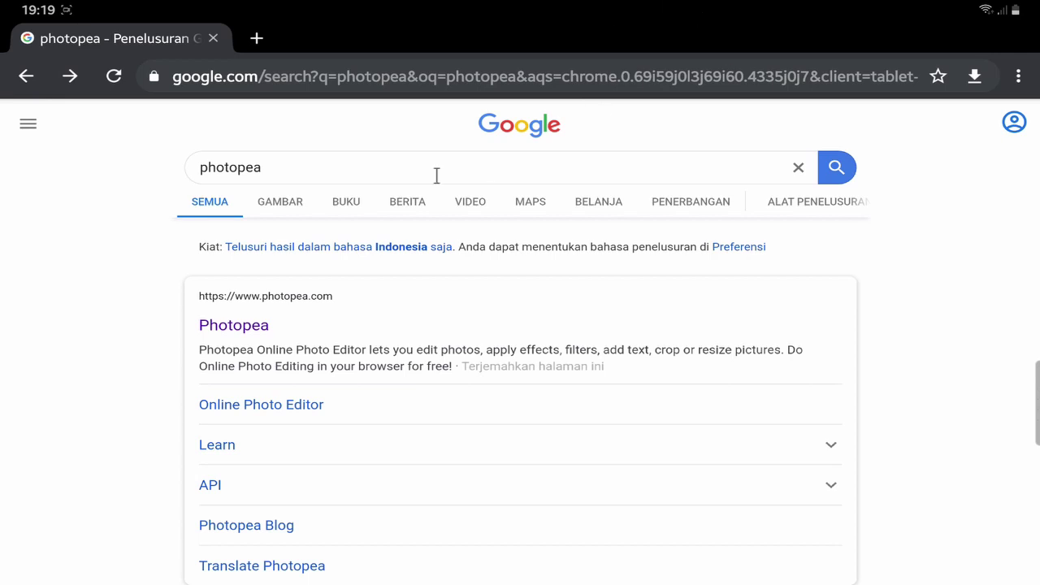
# Step: Open Photopea from the search results and create a 1080 × 1080 px project named Tutorial with a white background
pyautogui.click(379, 309)
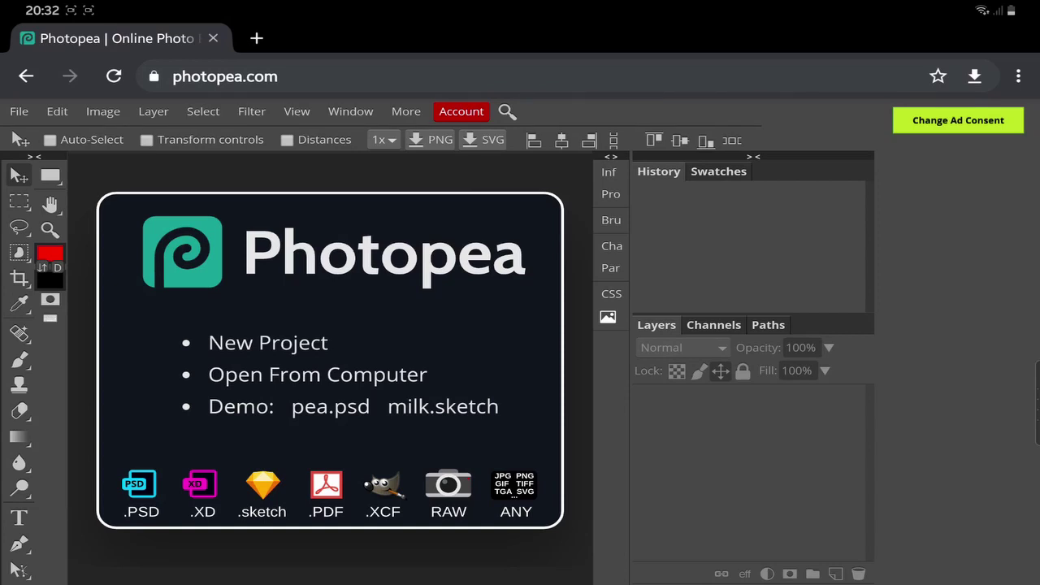
pyautogui.click(269, 343)
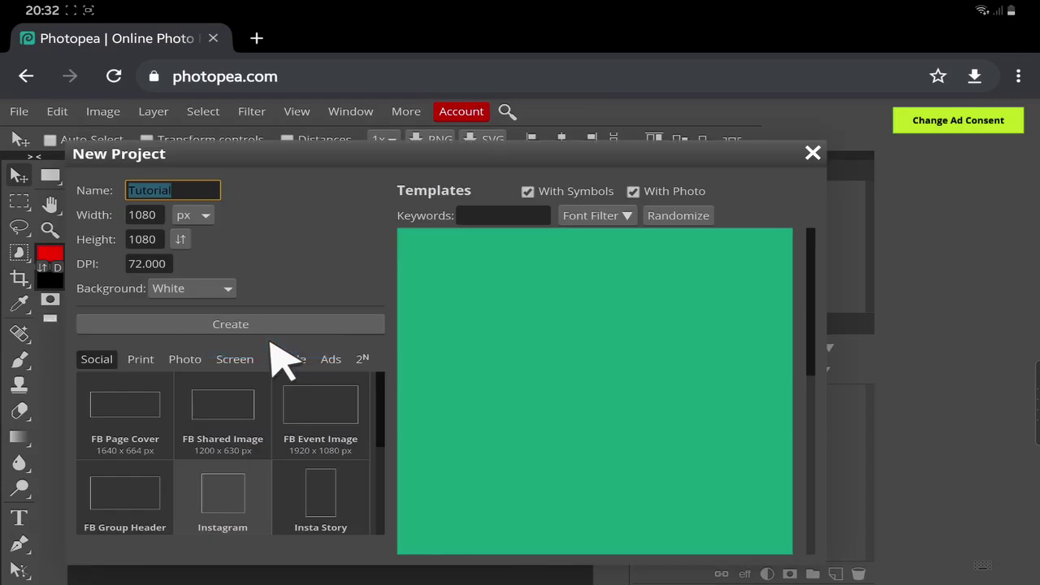
pyautogui.click(184, 190)
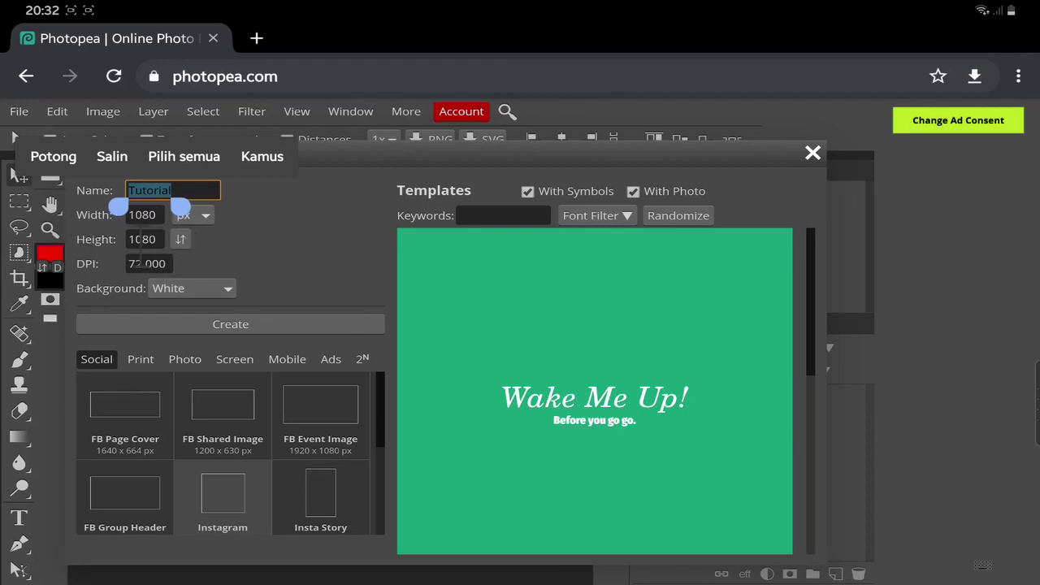
pyautogui.click(386, 465)
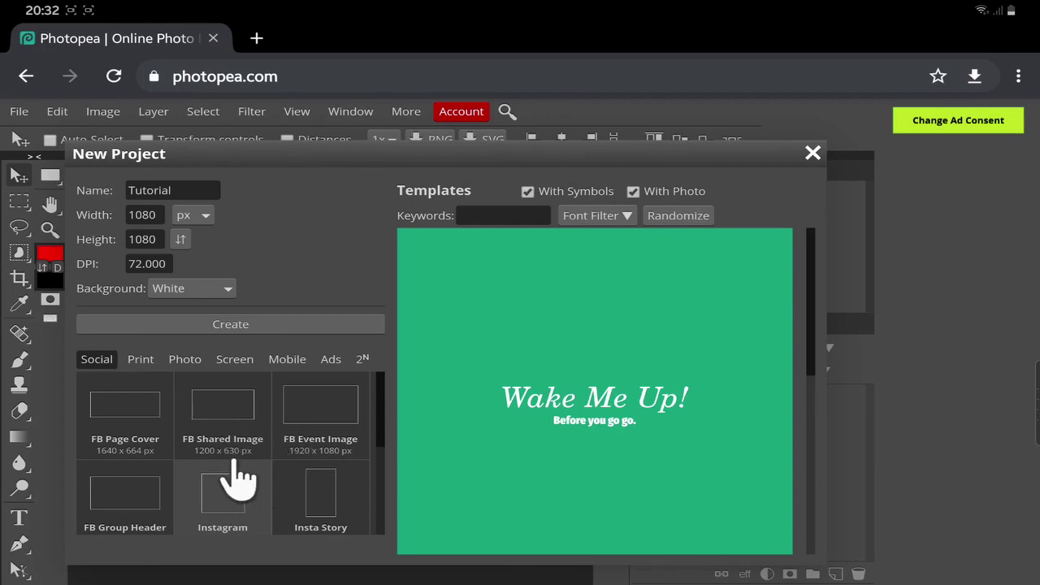
pyautogui.click(258, 325)
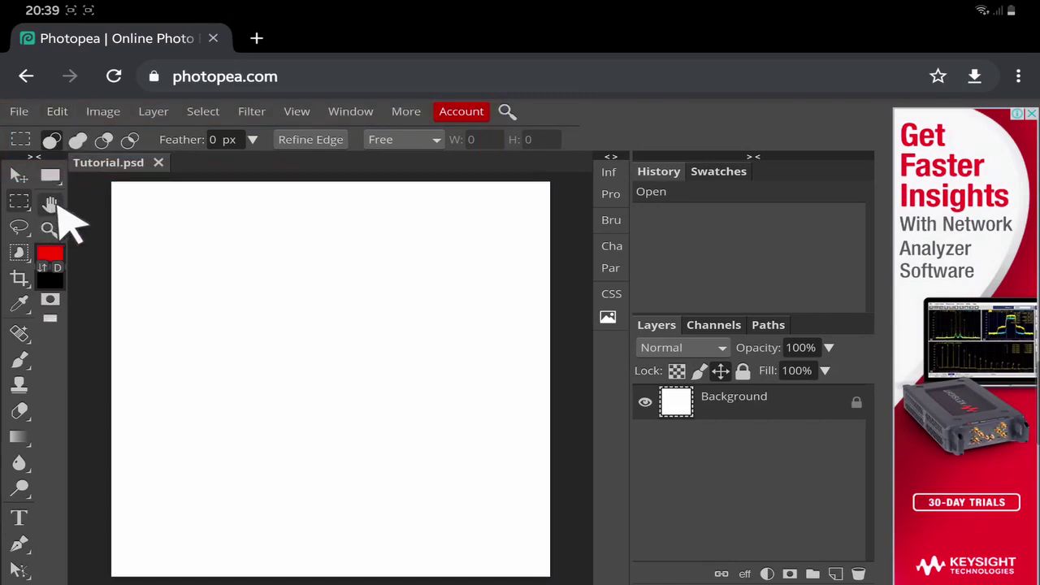
# Step: Centre the Remake image on the canvas with the Move tool and resize it from its upper-right corner using Transform controls
pyautogui.click(15, 174)
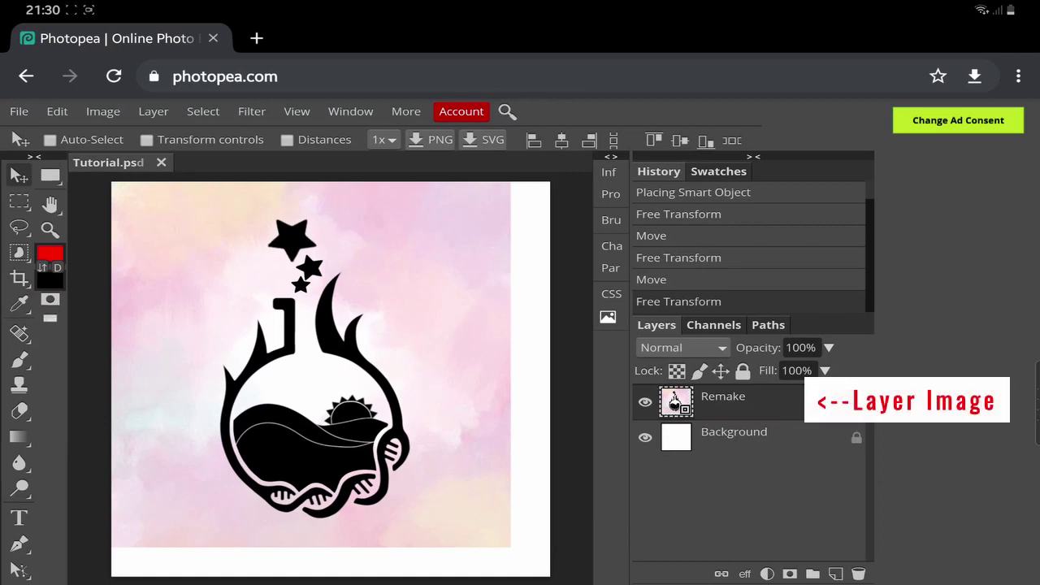
pyautogui.moveTo(317, 366); pyautogui.dragTo(336, 380)
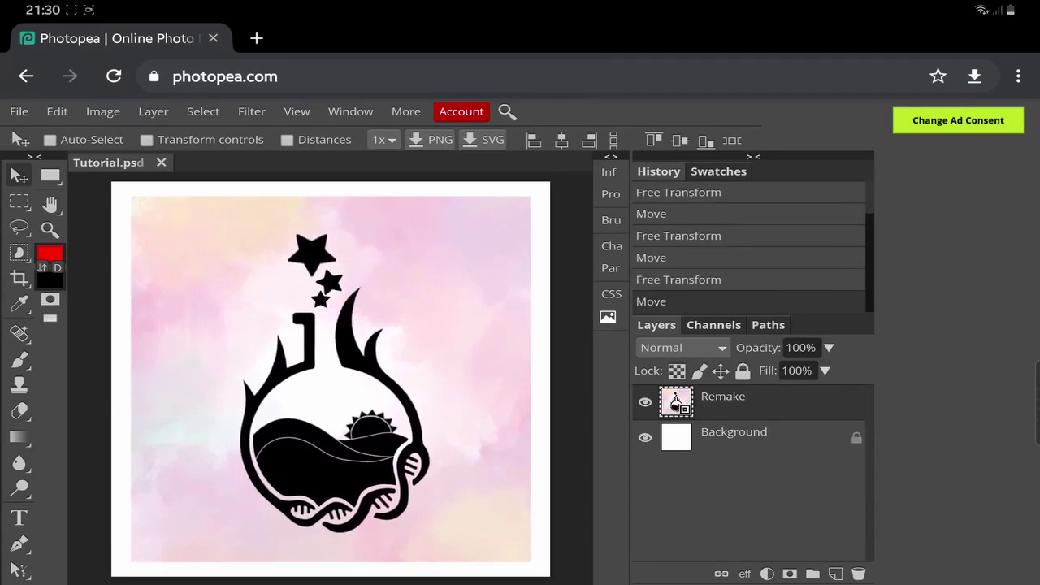
pyautogui.click(147, 140)
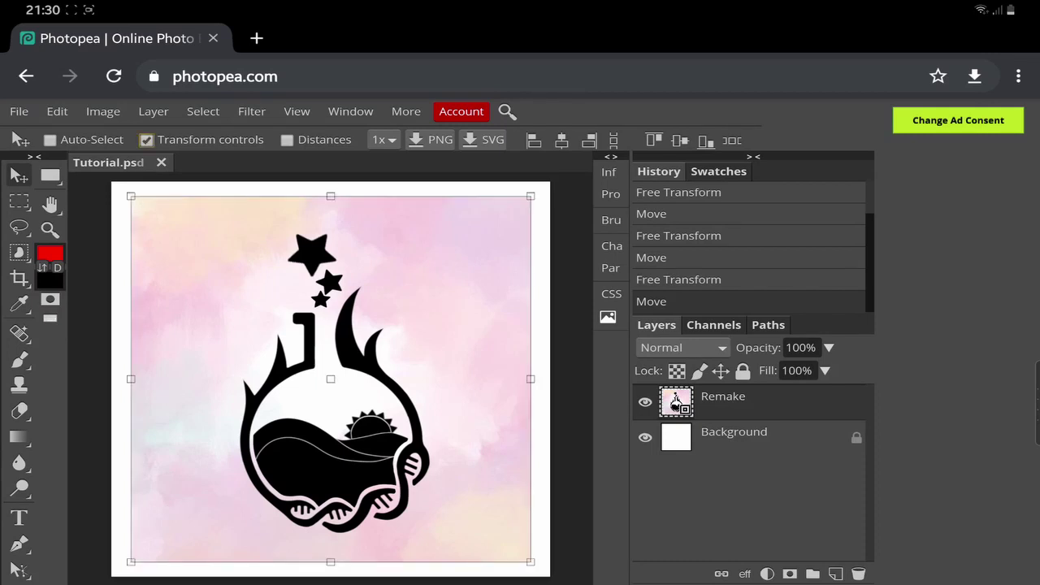
pyautogui.moveTo(530, 196); pyautogui.dragTo(560, 186)
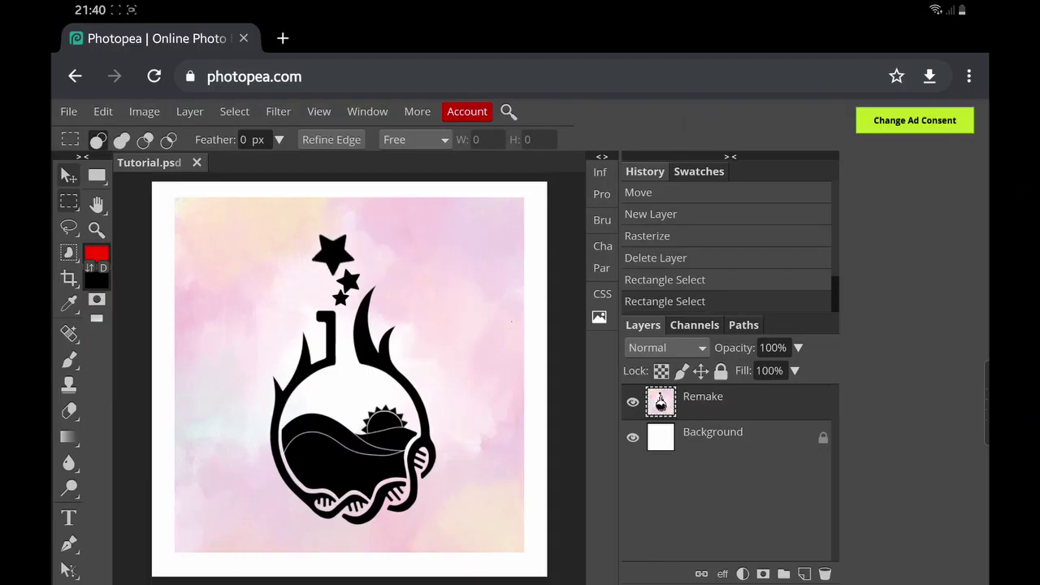
# Step: Select a rectangular area over the flask's upper-left part on the Remake layer and move its pixels down and to the right
pyautogui.moveTo(423, 208); pyautogui.dragTo(669, 570)
pyautogui.moveTo(329, 408); pyautogui.dragTo(372, 454)
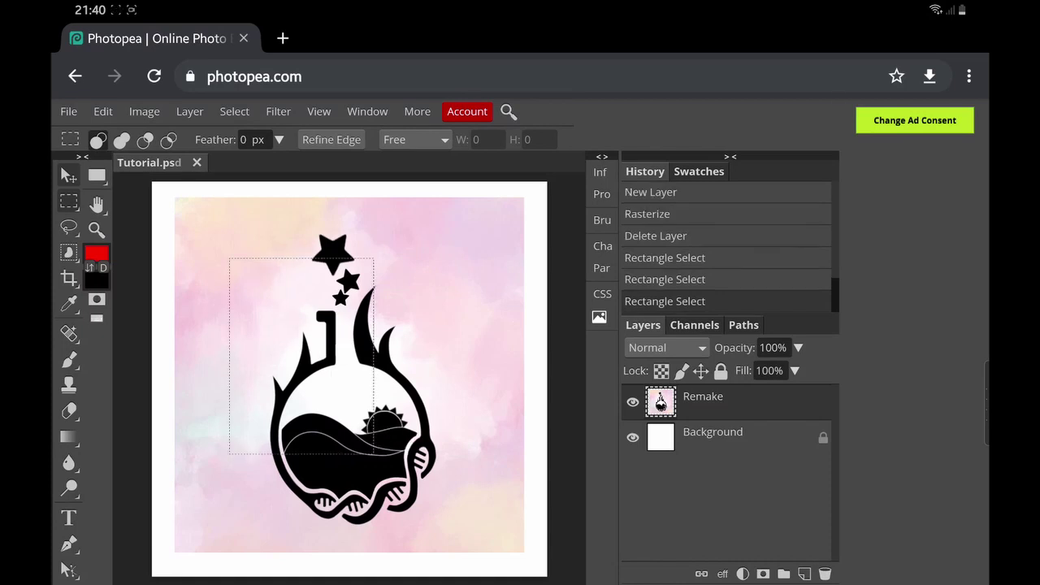
pyautogui.press('v')
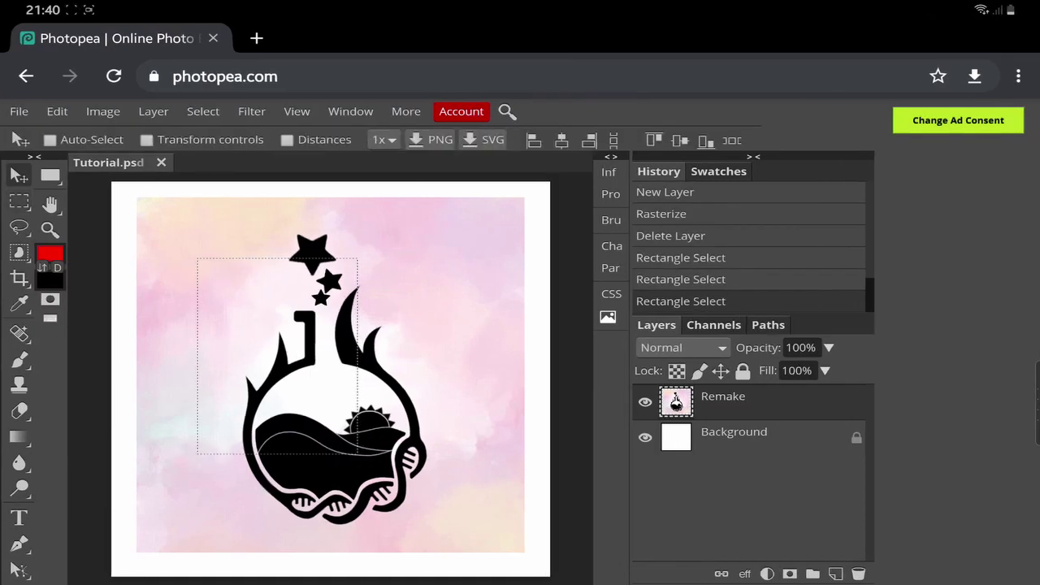
pyautogui.moveTo(277, 356); pyautogui.dragTo(314, 418)
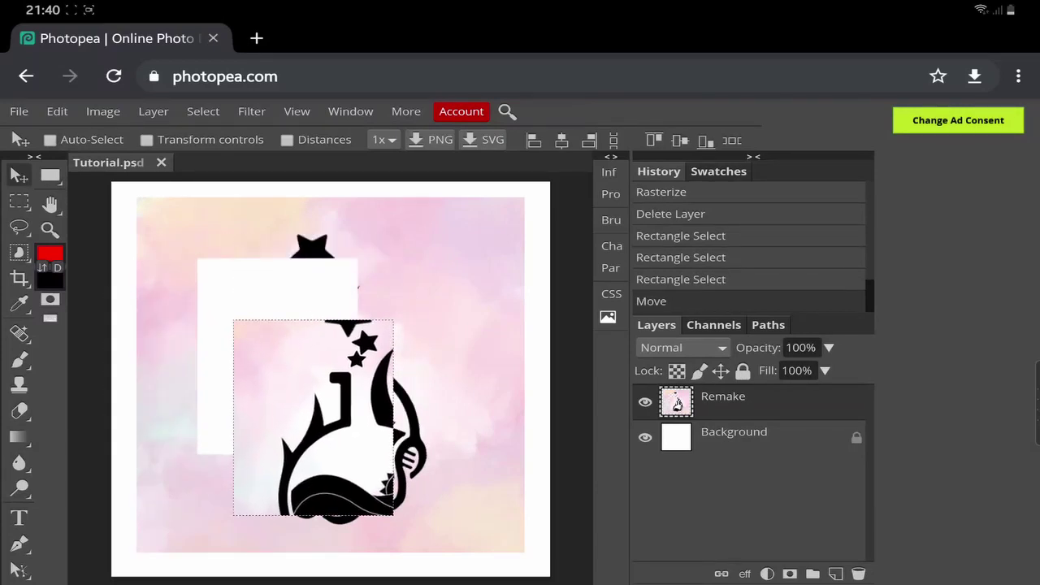
# Step: Undo the move of the rectangular area and clear the selection
pyautogui.hotkey('ctrl', 'z')
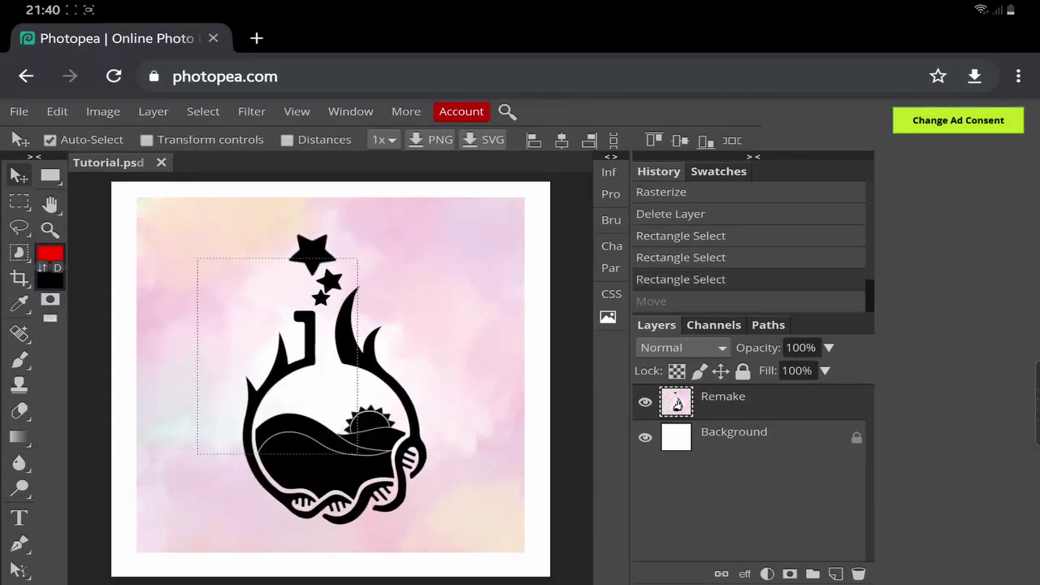
pyautogui.press('m')
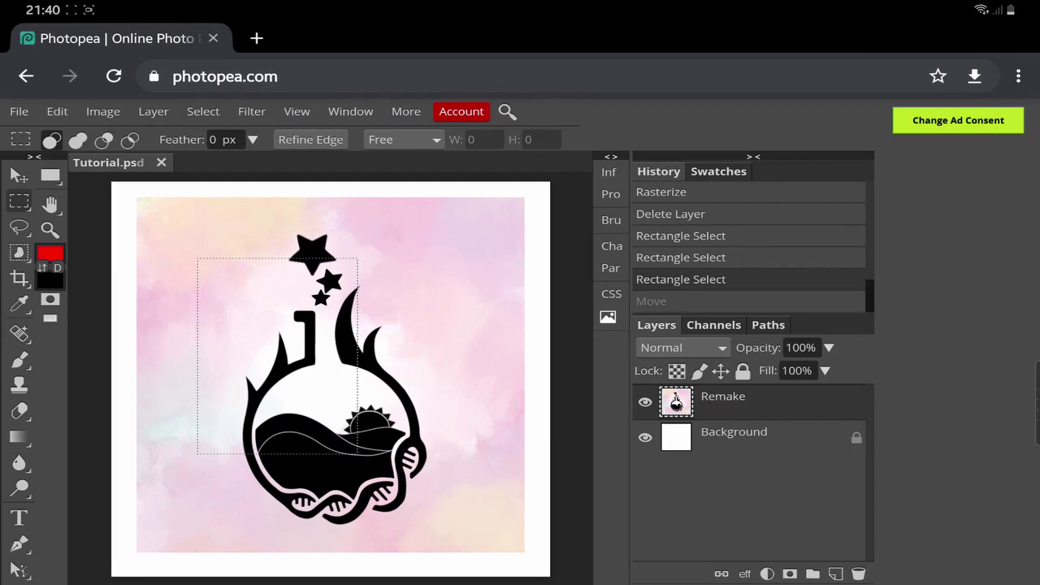
pyautogui.hotkey('ctrl', 'd')
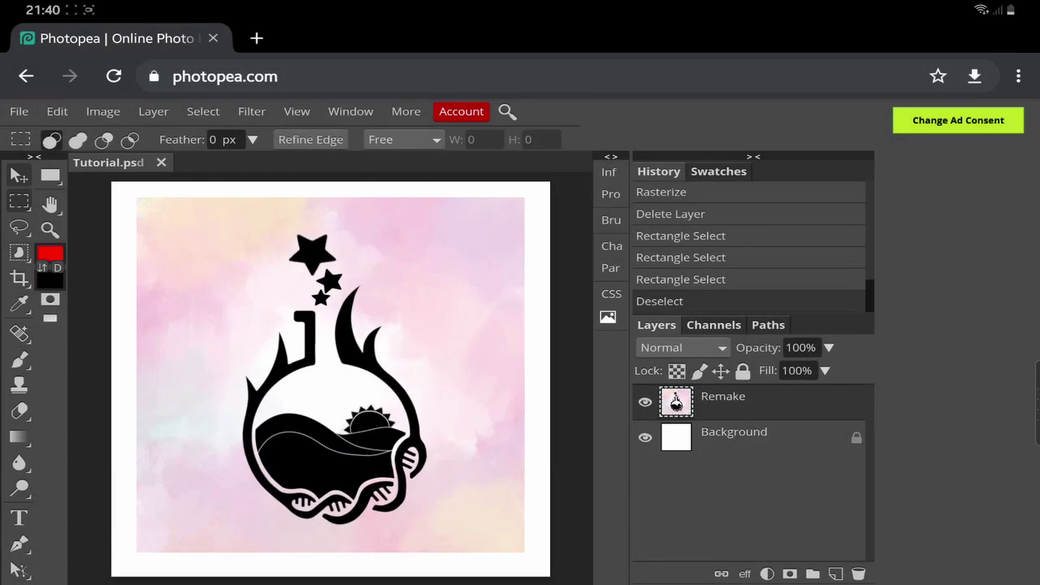
# Step: Make a wide elliptical selection across the stars and flask neck with Ellipse Select, and clear it again
pyautogui.rightClick(19, 201)
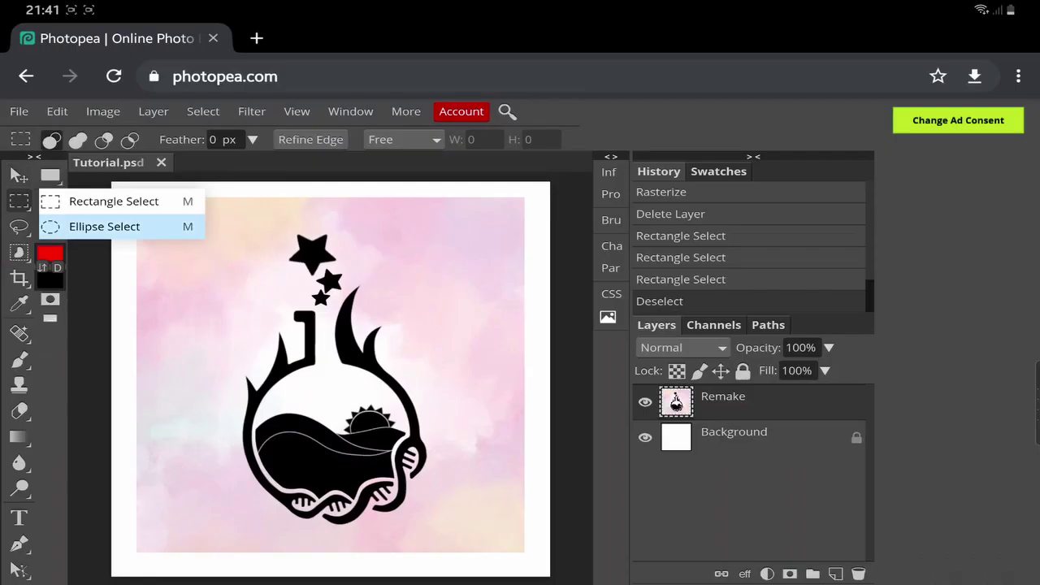
pyautogui.click(105, 225)
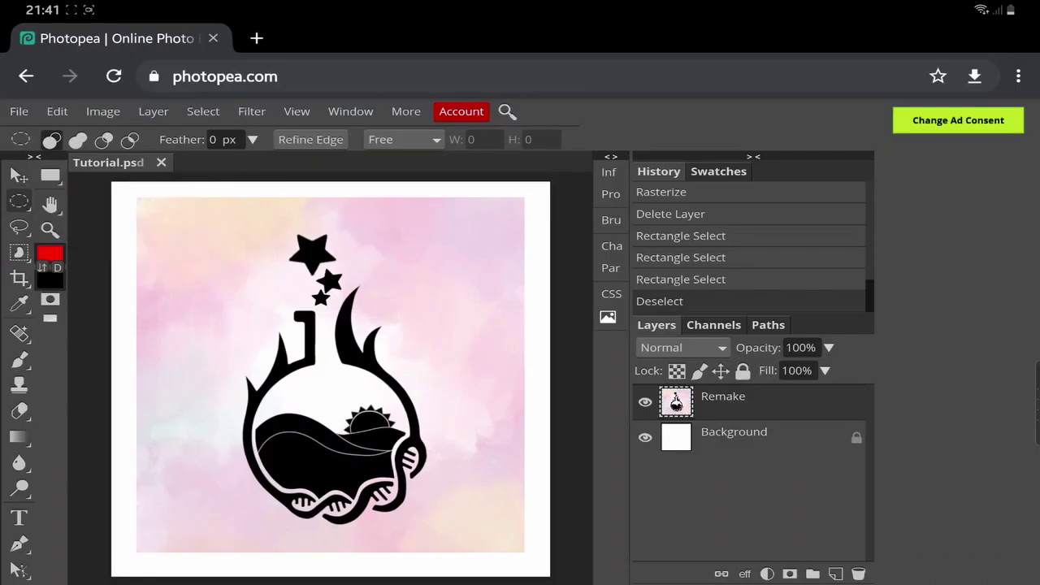
pyautogui.moveTo(174, 241); pyautogui.dragTo(416, 407)
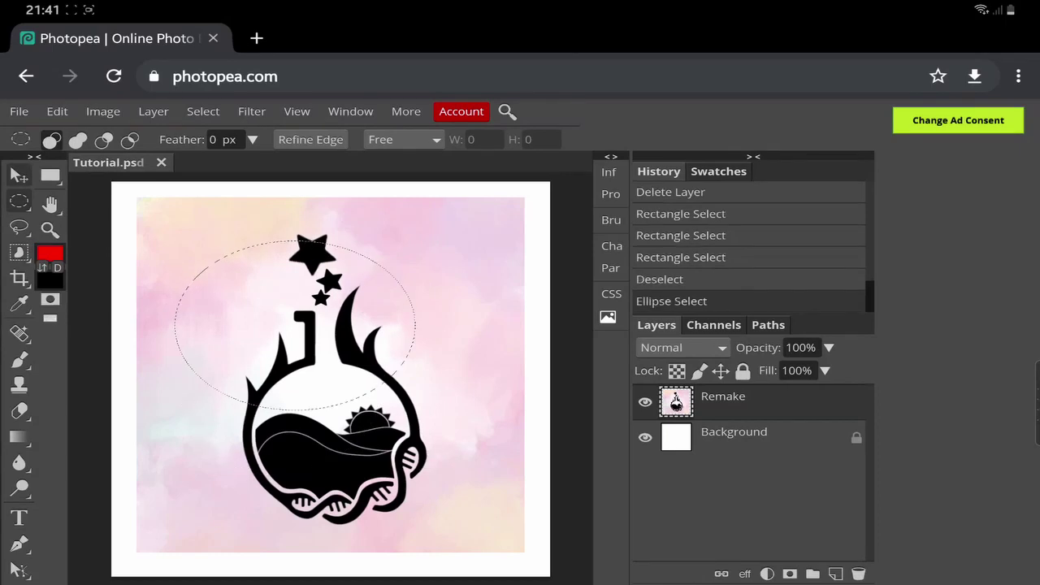
pyautogui.hotkey('ctrl', 'd')
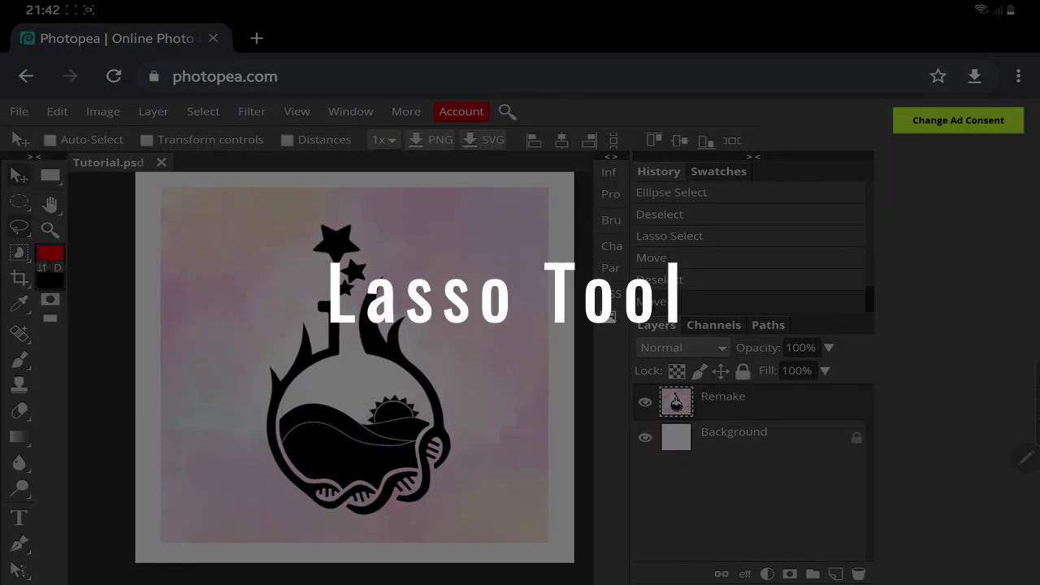
# Step: Outline the whole flask and stars freehand with Lasso Select and move the selected area up and to the right
pyautogui.press('l')
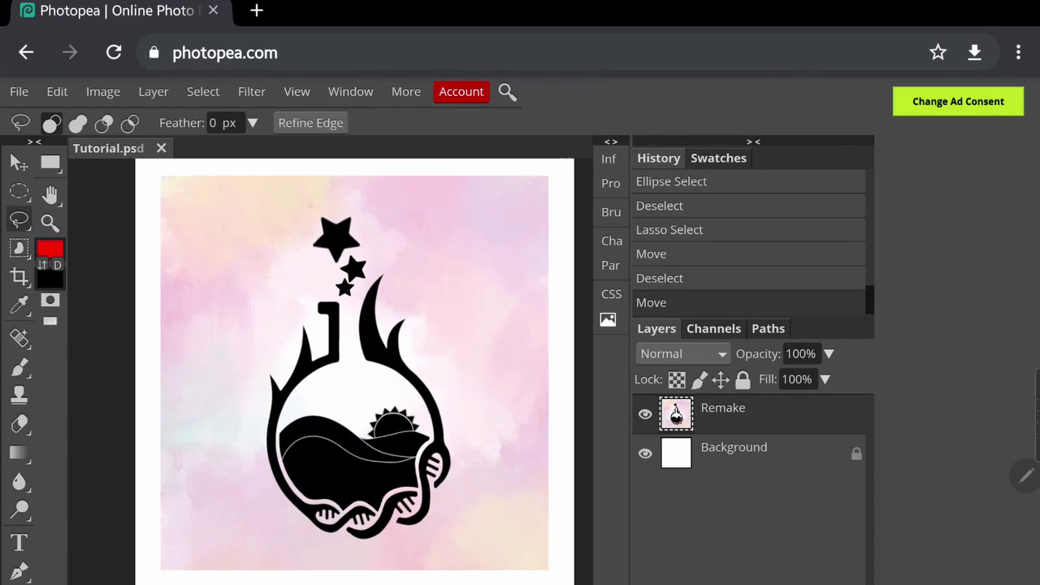
pyautogui.moveTo(318, 199)
pyautogui.mouseDown()
pyautogui.moveTo(287, 236)
pyautogui.moveTo(289, 275)
pyautogui.moveTo(226, 372)
pyautogui.moveTo(231, 485)
pyautogui.moveTo(255, 526)
pyautogui.moveTo(286, 545)
pyautogui.moveTo(433, 534)
pyautogui.moveTo(468, 471)
pyautogui.moveTo(459, 349)
pyautogui.moveTo(432, 276)
pyautogui.moveTo(395, 230)
pyautogui.moveTo(356, 201)
pyautogui.moveTo(322, 203)
pyautogui.mouseUp()
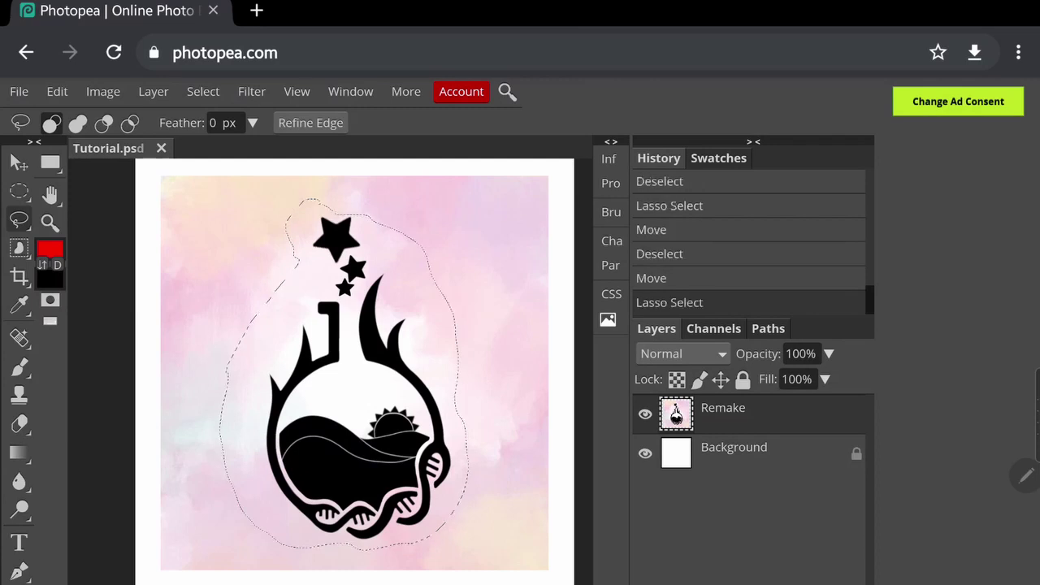
pyautogui.press('v')
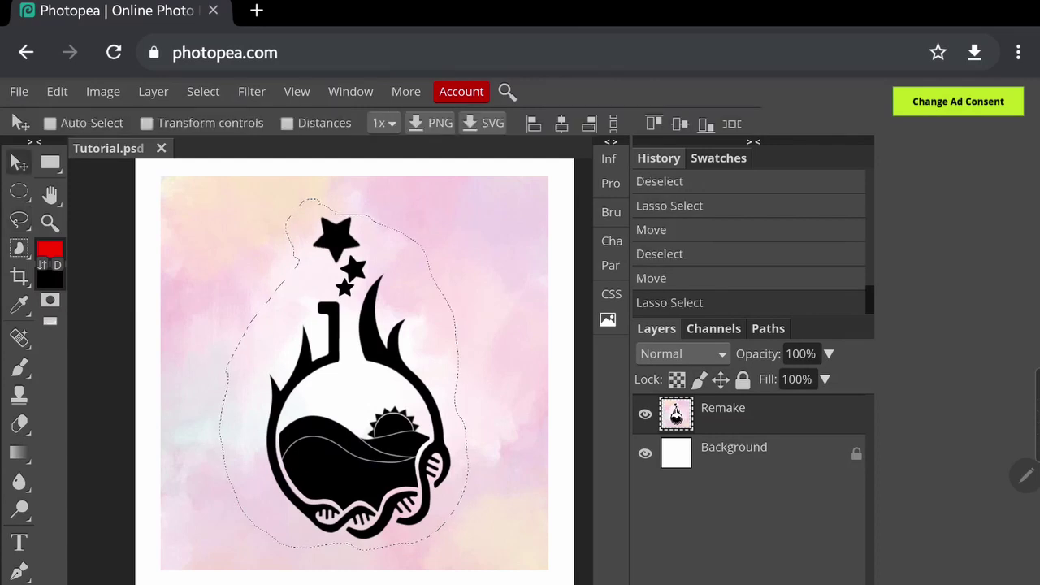
pyautogui.moveTo(357, 374)
pyautogui.mouseDown()
pyautogui.moveTo(254, 436)
pyautogui.moveTo(371, 312)
pyautogui.moveTo(457, 346)
pyautogui.mouseUp()
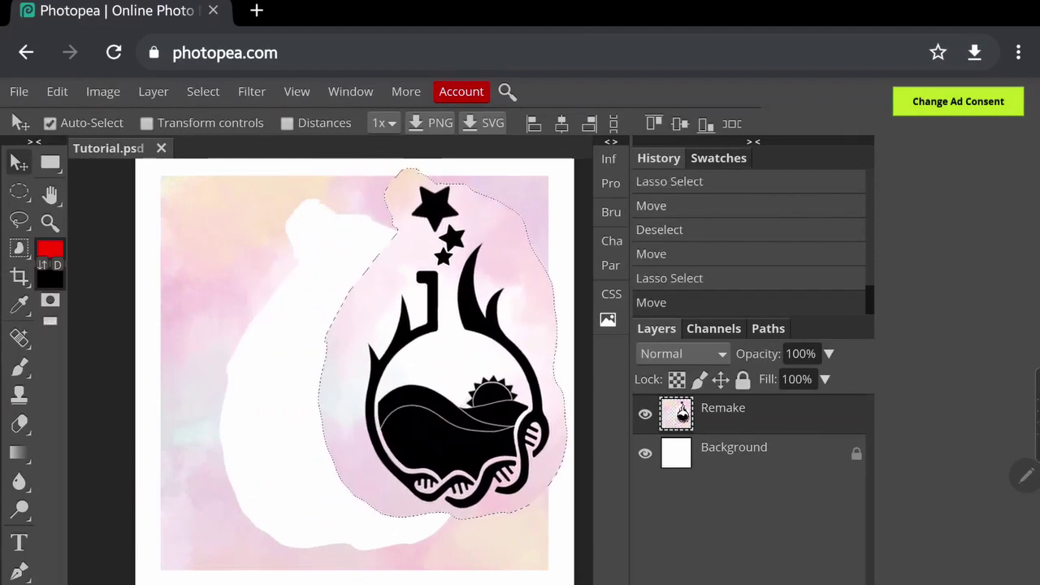
# Step: Undo the move of the freehand lasso area and deselect it
pyautogui.hotkey('ctrl', 'z')
pyautogui.press('m')
pyautogui.hotkey('ctrl', 'd')
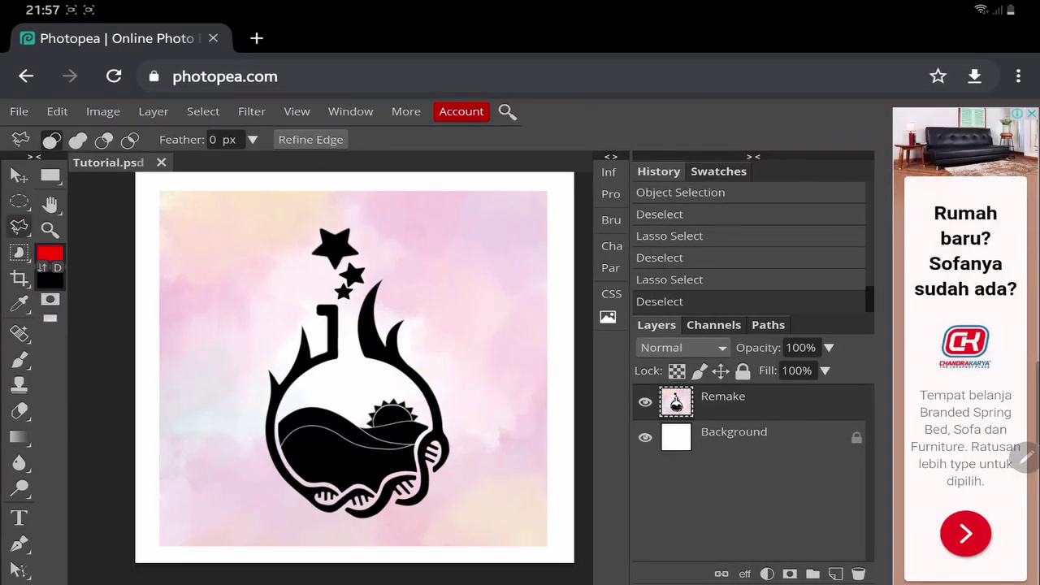
# Step: Enclose the flask and stars in a closed eight-corner selection with Polygonal Lasso Select
pyautogui.click(19, 227)
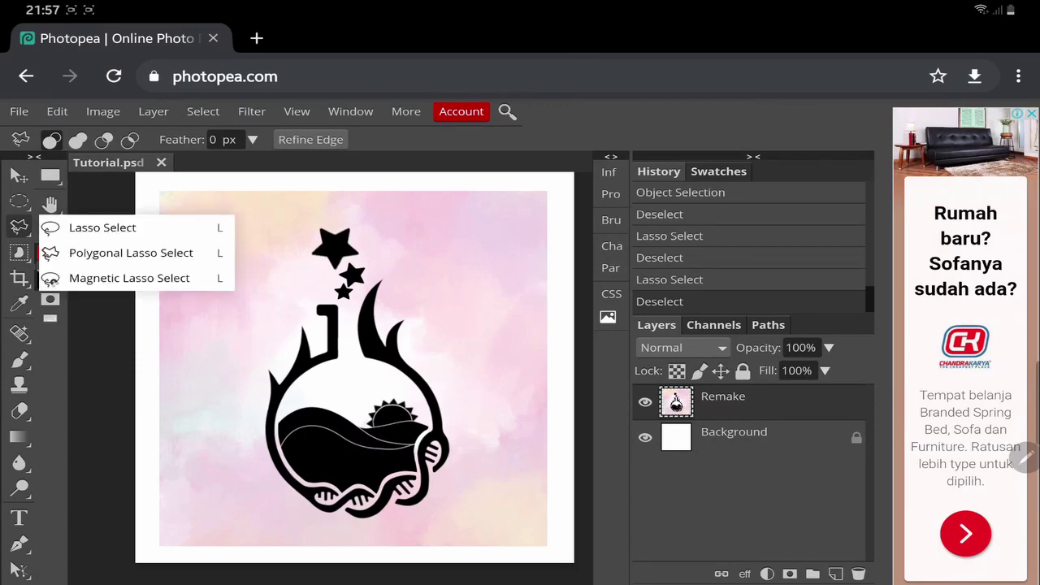
pyautogui.click(244, 235)
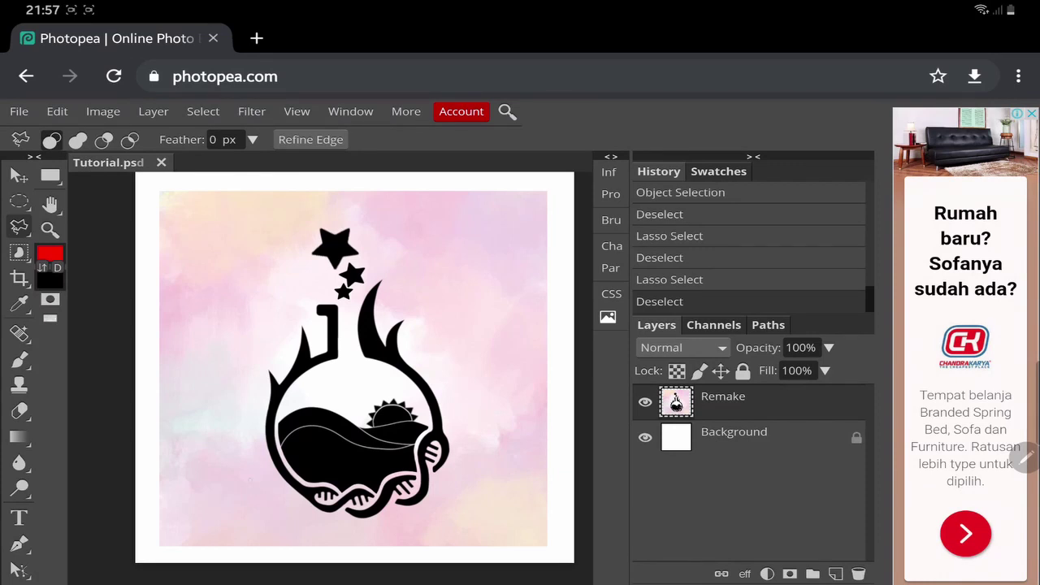
pyautogui.click(254, 490)
pyautogui.click(246, 338)
pyautogui.click(294, 217)
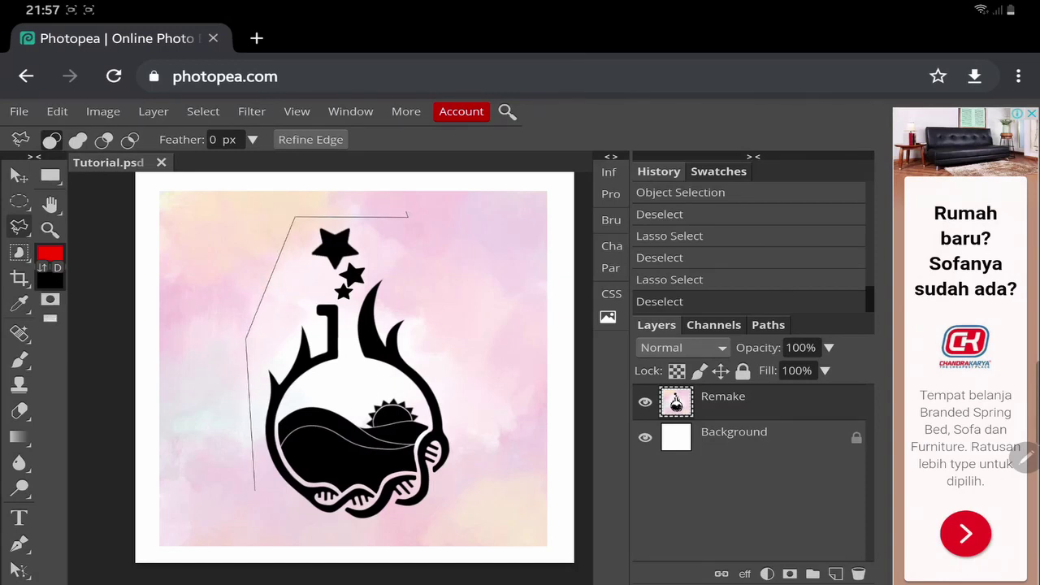
pyautogui.click(409, 217)
pyautogui.click(473, 323)
pyautogui.click(486, 462)
pyautogui.click(410, 540)
pyautogui.click(271, 518)
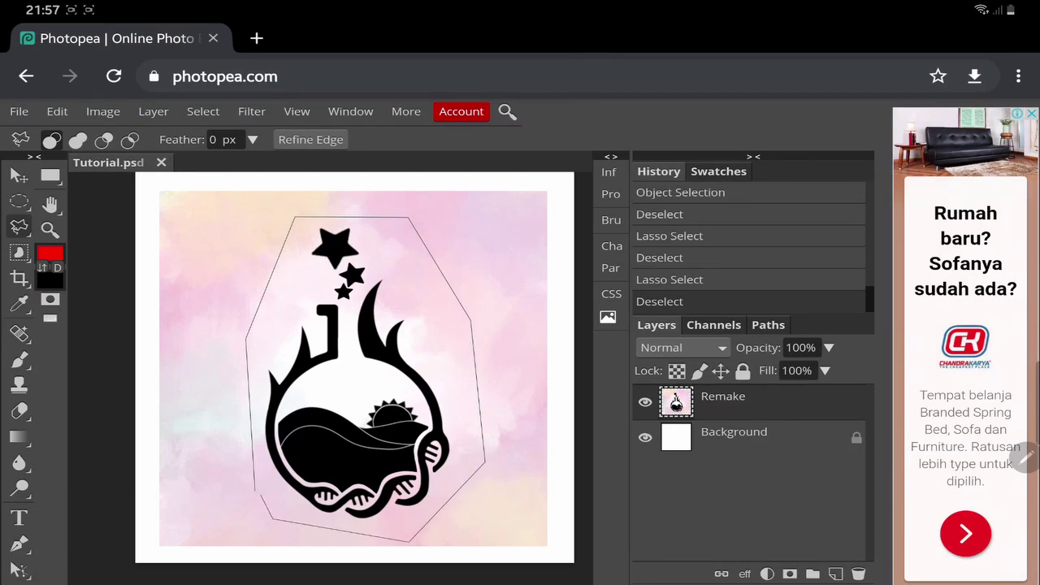
pyautogui.click(254, 491)
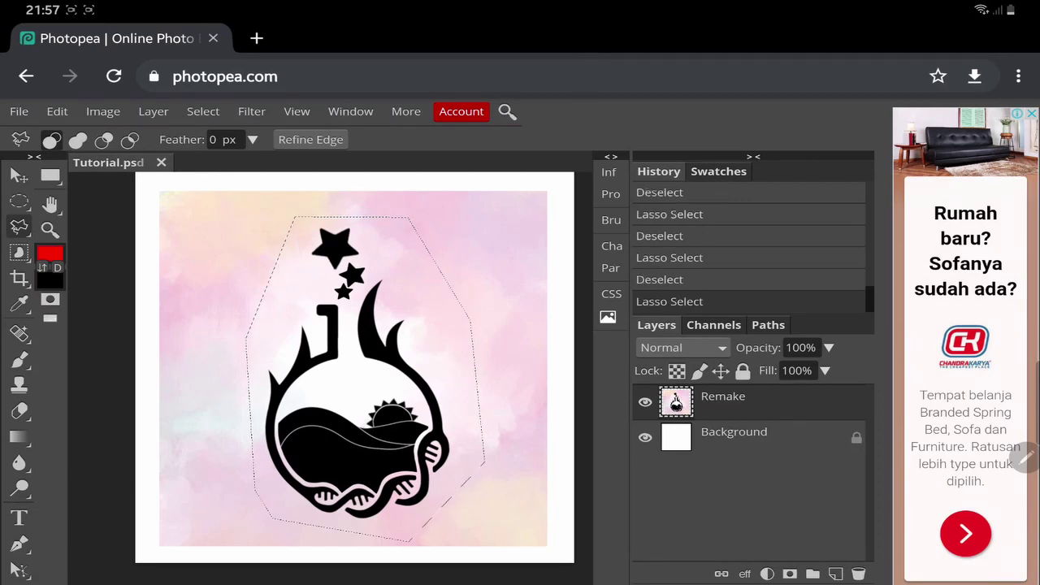
# Step: Try moving the polygonal selection's content to the right, undo the move and clear the selection
pyautogui.press('v')
pyautogui.moveTo(358, 366)
pyautogui.mouseDown()
pyautogui.moveTo(424, 336)
pyautogui.moveTo(349, 357)
pyautogui.moveTo(419, 354)
pyautogui.mouseUp()
pyautogui.hotkey('ctrl', 'z')
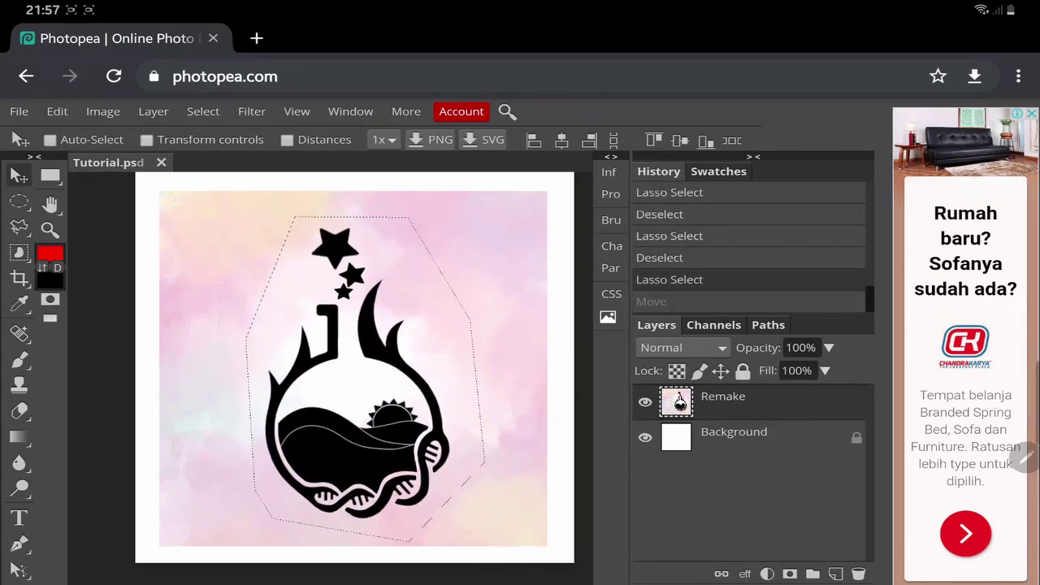
pyautogui.press('l')
pyautogui.hotkey('ctrl', 'd')
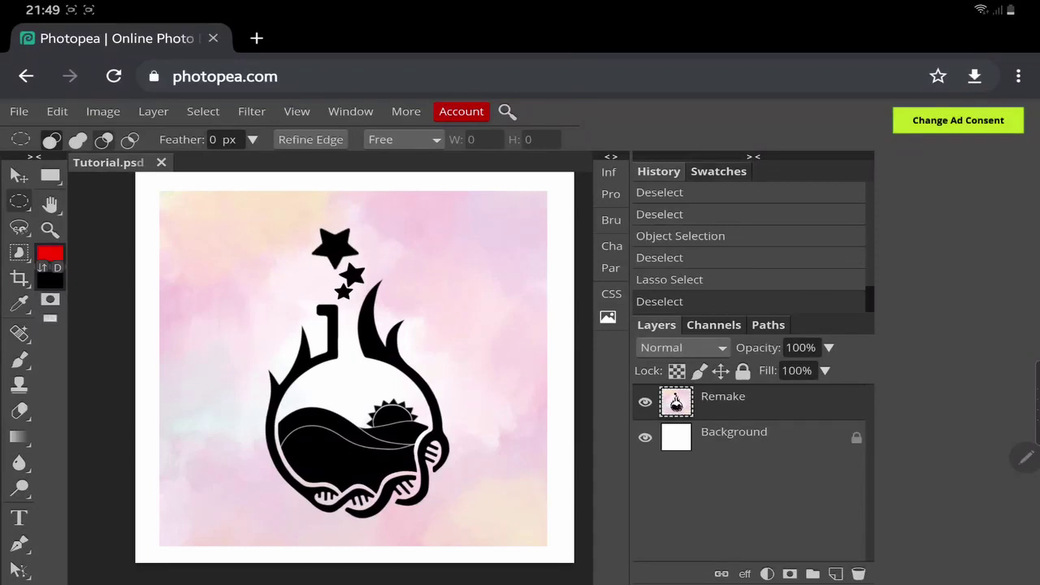
# Step: Trace the round flask body with Magnetic Lasso Select and move the selected part up and to the right
pyautogui.press('l')
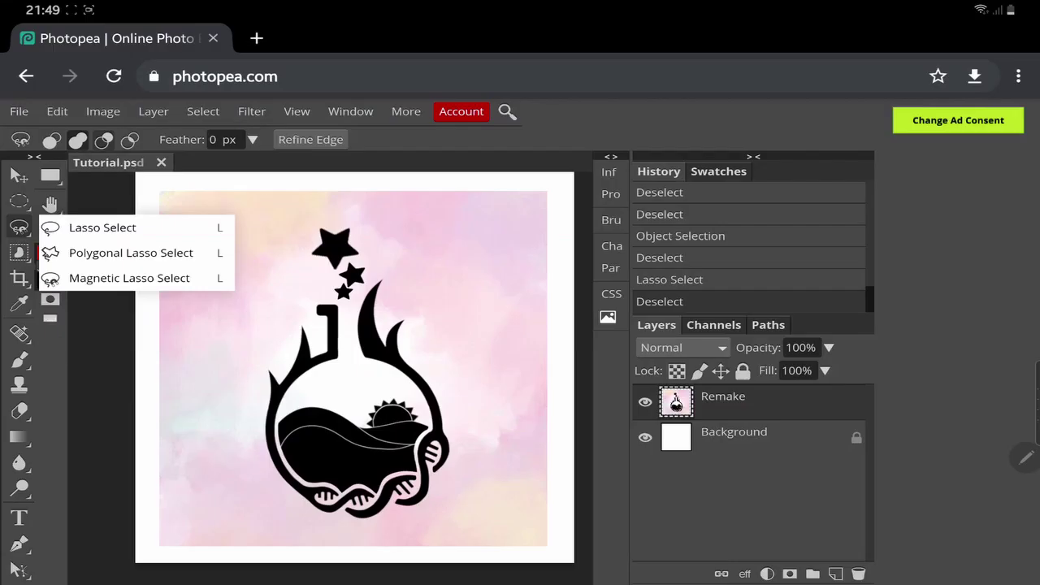
pyautogui.click(237, 261)
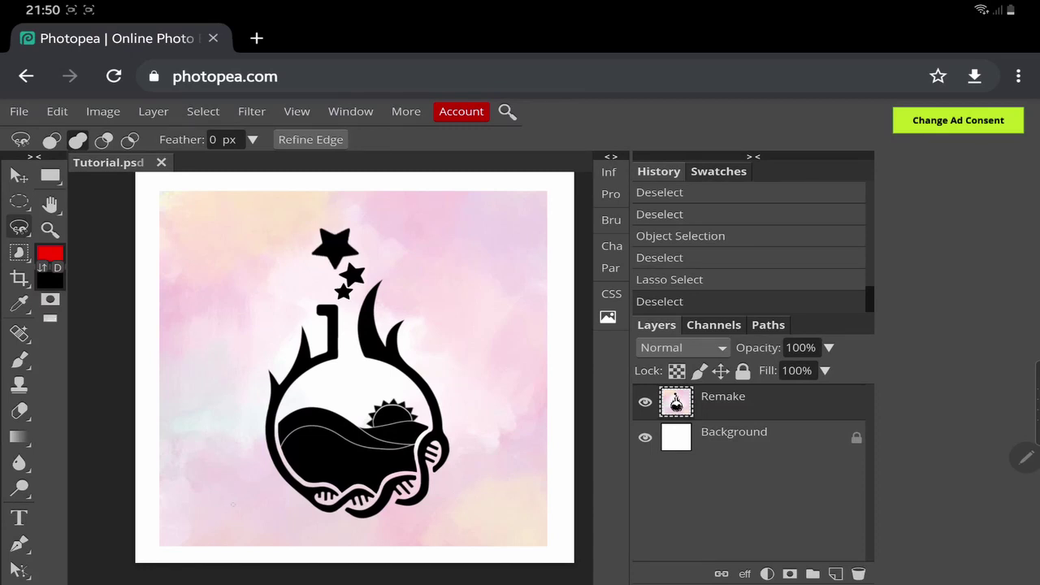
pyautogui.moveTo(244, 508)
pyautogui.mouseDown()
pyautogui.moveTo(195, 357)
pyautogui.moveTo(205, 288)
pyautogui.moveTo(284, 220)
pyautogui.moveTo(358, 192)
pyautogui.moveTo(512, 257)
pyautogui.moveTo(529, 411)
pyautogui.moveTo(453, 525)
pyautogui.moveTo(421, 543)
pyautogui.moveTo(362, 543)
pyautogui.moveTo(307, 516)
pyautogui.moveTo(233, 512)
pyautogui.moveTo(244, 516)
pyautogui.moveTo(243, 506)
pyautogui.mouseUp()
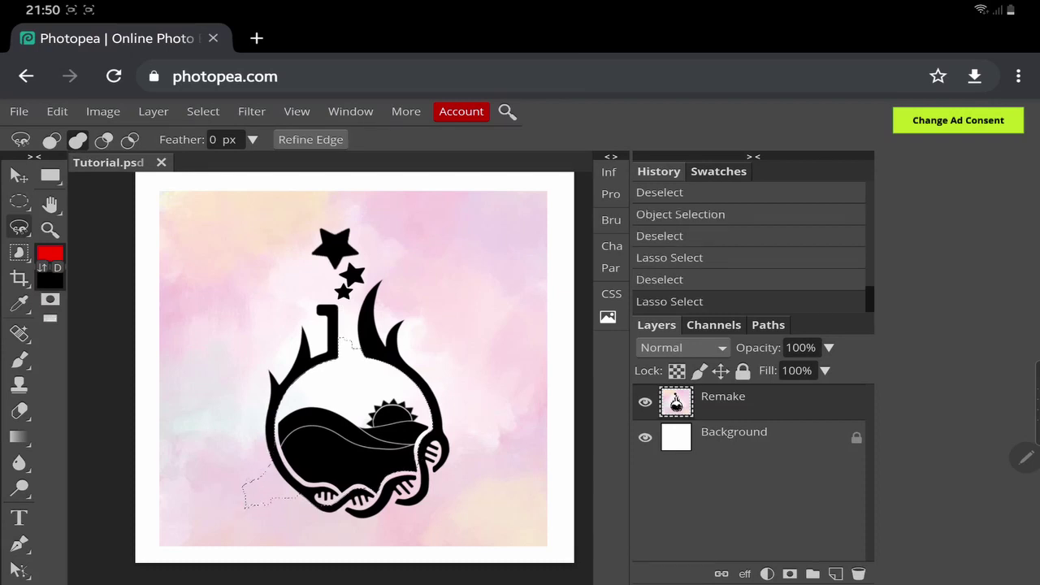
pyautogui.press('v')
pyautogui.moveTo(341, 439)
pyautogui.mouseDown()
pyautogui.moveTo(367, 254)
pyautogui.moveTo(488, 256)
pyautogui.moveTo(324, 384)
pyautogui.moveTo(397, 404)
pyautogui.mouseUp()
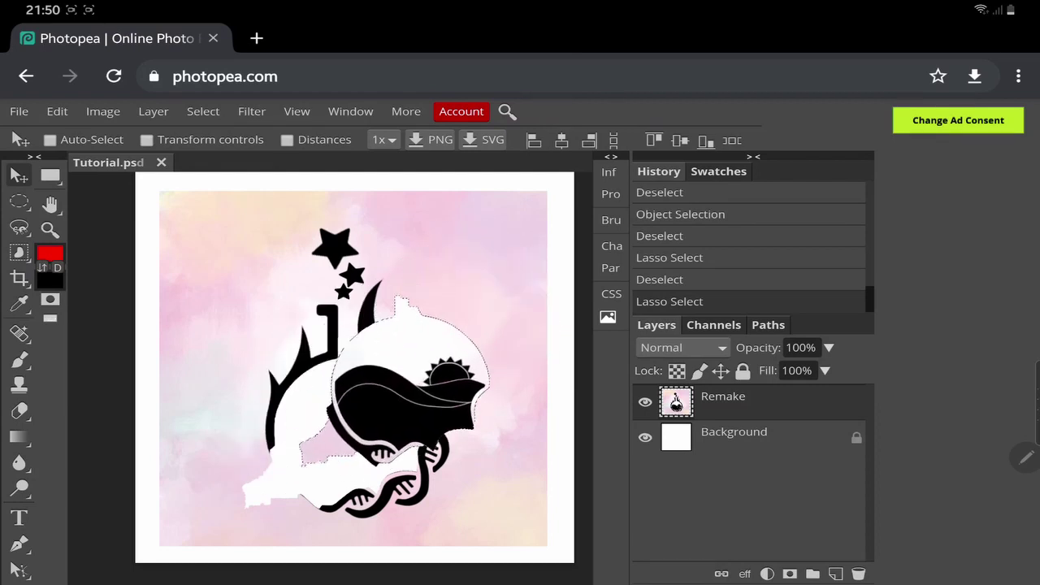
# Step: Undo the move of the magnetically selected flask part
pyautogui.click(50, 140)
pyautogui.hotkey('ctrl', 'z')
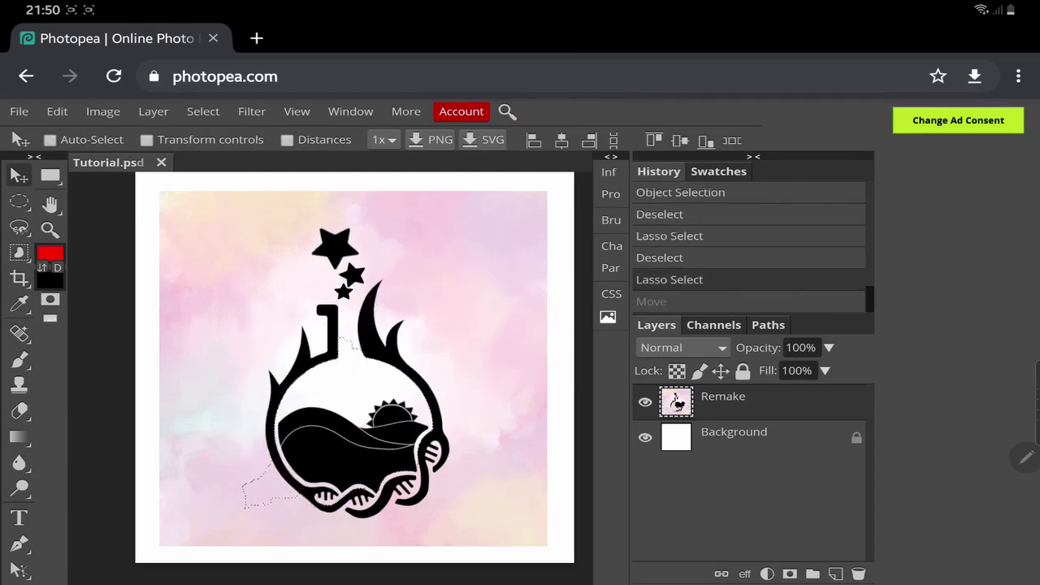
pyautogui.press('l')
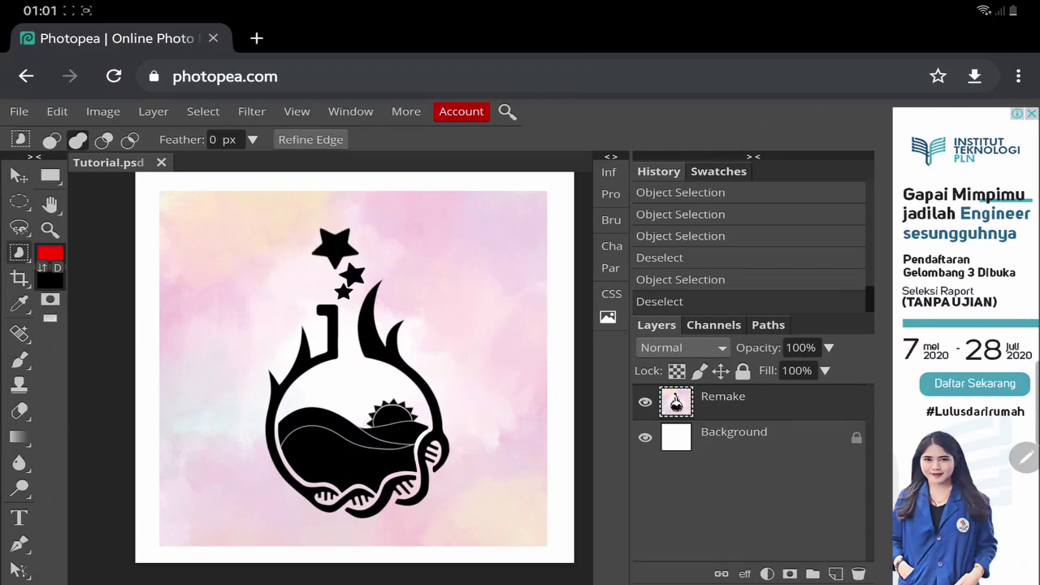
# Step: Select the large star with Object Selection, try moving it to the right, undo the move and clear the selection
pyautogui.moveTo(278, 215); pyautogui.dragTo(394, 287)
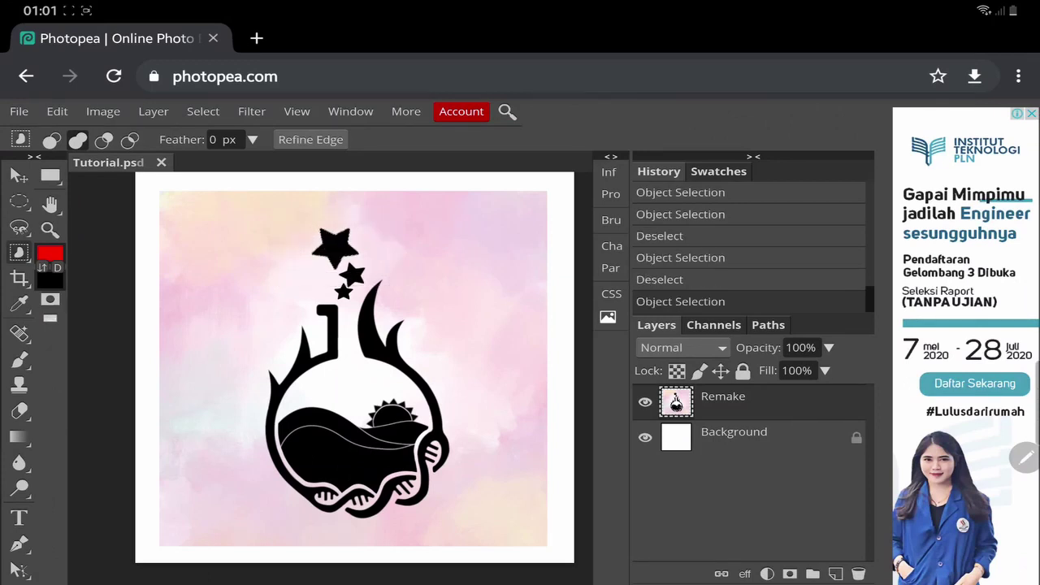
pyautogui.press('v')
pyautogui.moveTo(335, 248); pyautogui.dragTo(424, 245)
pyautogui.hotkey('ctrl', 'z')
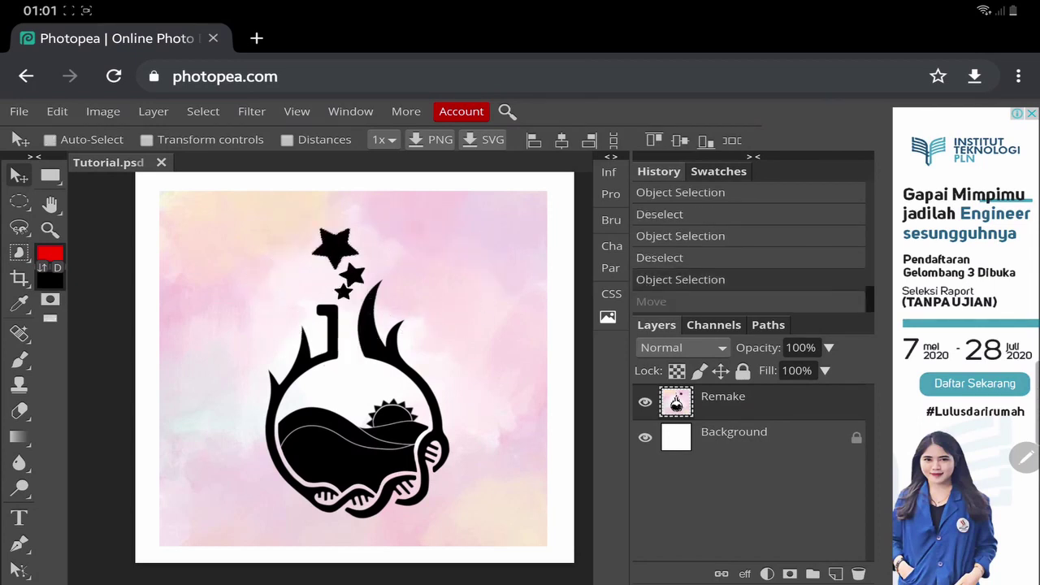
pyautogui.press('m')
pyautogui.hotkey('ctrl', 'd')
# Step: Select the black flask outline and the liquid inside it with Quick Selection
pyautogui.press('w')
pyautogui.moveTo(194, 191); pyautogui.dragTo(228, 195)
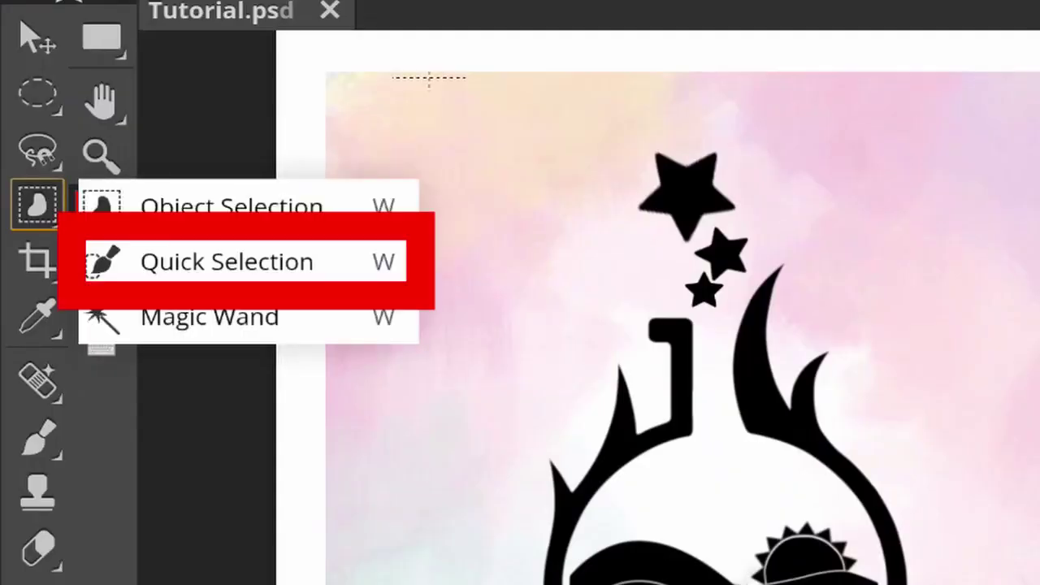
pyautogui.click(226, 262)
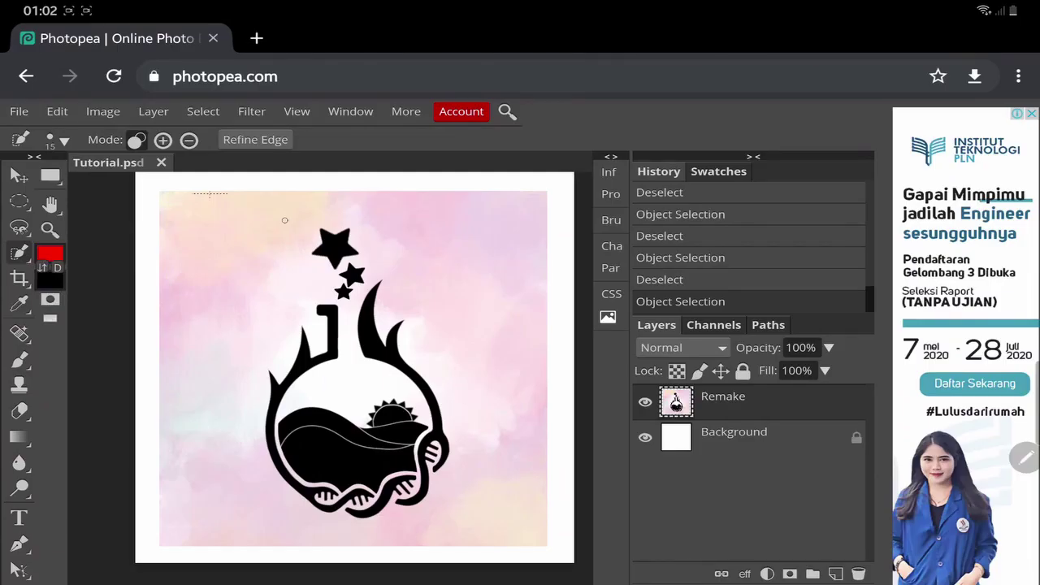
pyautogui.click(312, 453)
pyautogui.click(367, 460)
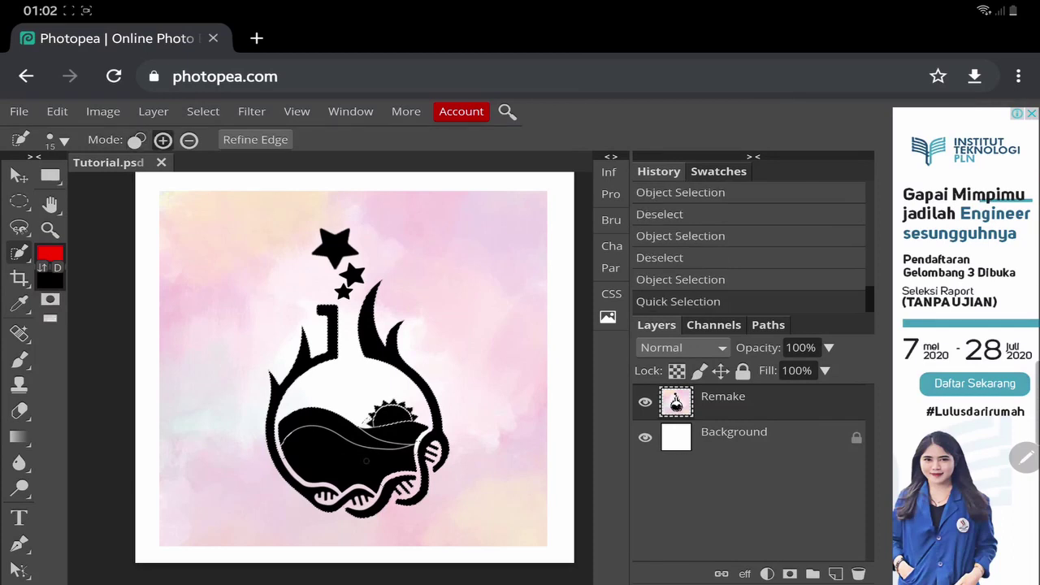
# Step: Try moving the quick-selected flask up and to the right, undo the move and deselect it
pyautogui.click(20, 175)
pyautogui.moveTo(358, 443); pyautogui.dragTo(488, 407)
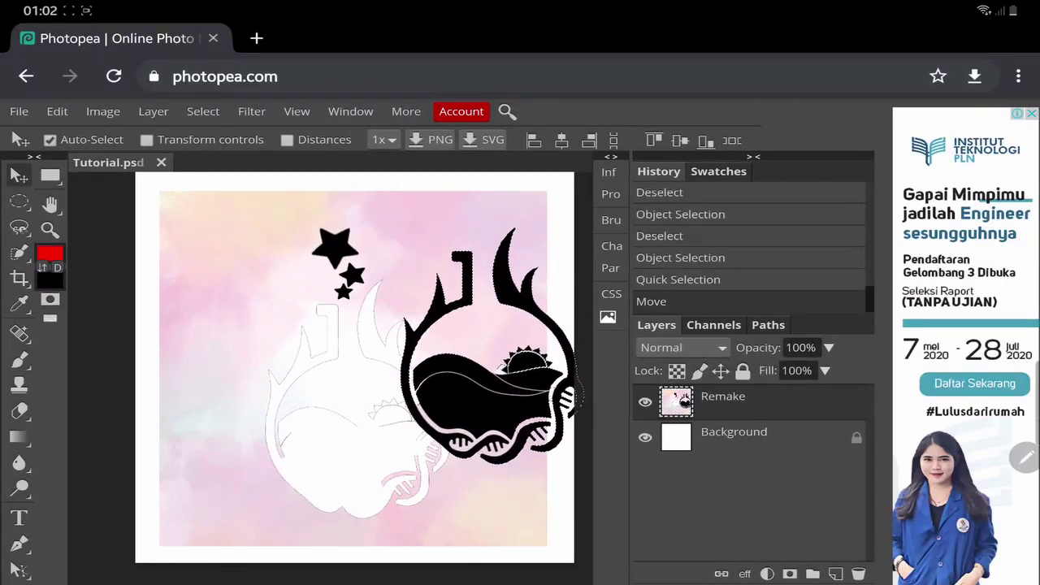
pyautogui.hotkey('ctrl', 'z')
pyautogui.press('m')
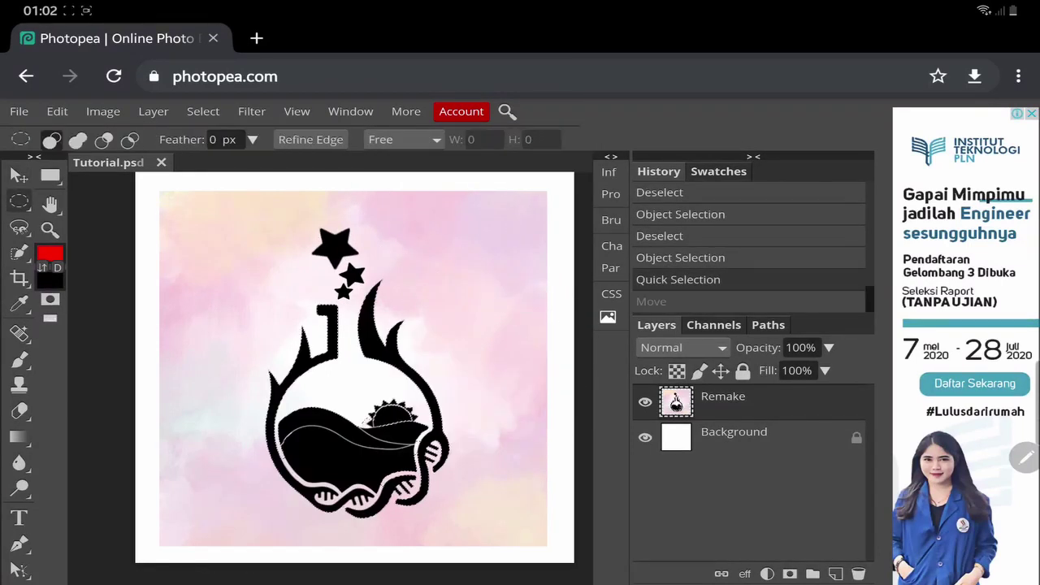
pyautogui.hotkey('ctrl', 'd')
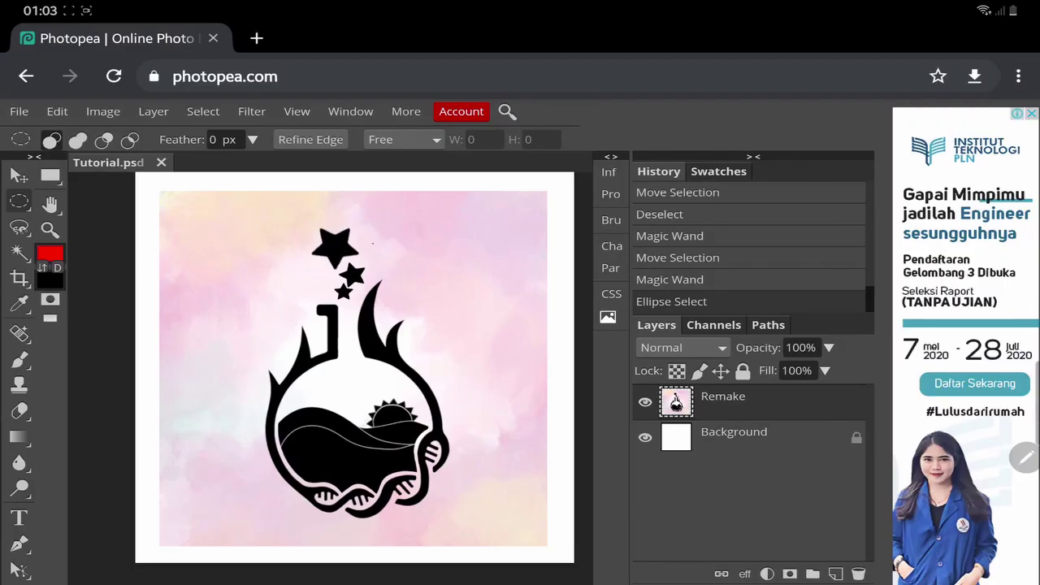
# Step: Try the Magic Wand on different areas of the flask, finishing with its left outline and neck selected
pyautogui.click(19, 253)
pyautogui.click(105, 308)
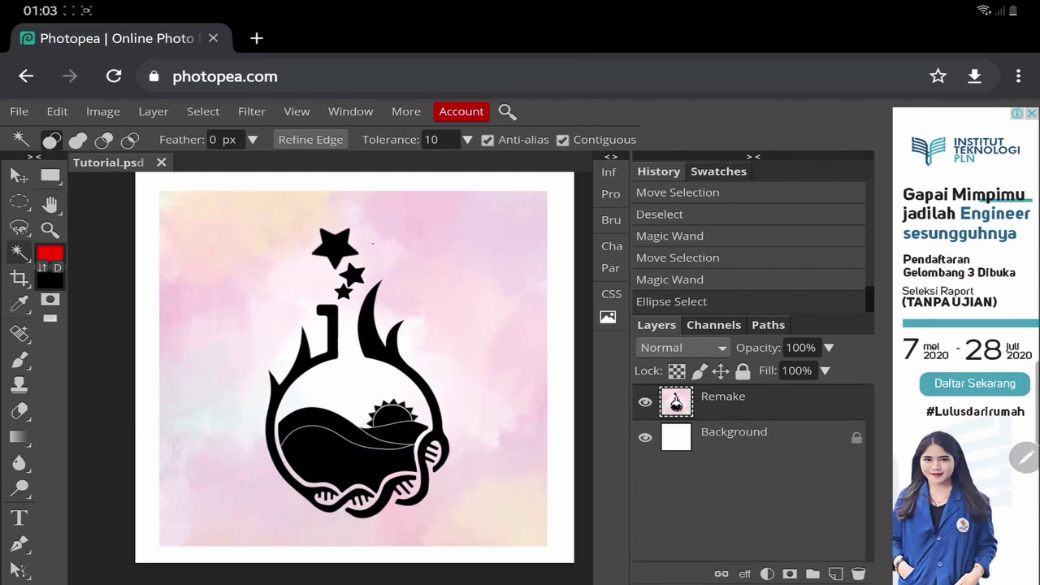
pyautogui.click(340, 453)
pyautogui.click(393, 434)
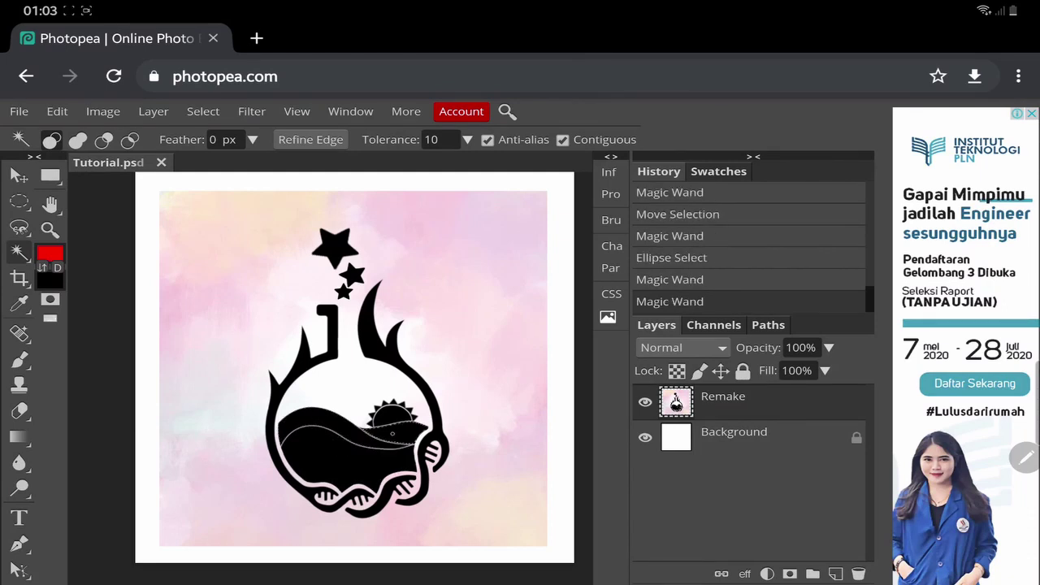
pyautogui.click(337, 374)
pyautogui.click(370, 345)
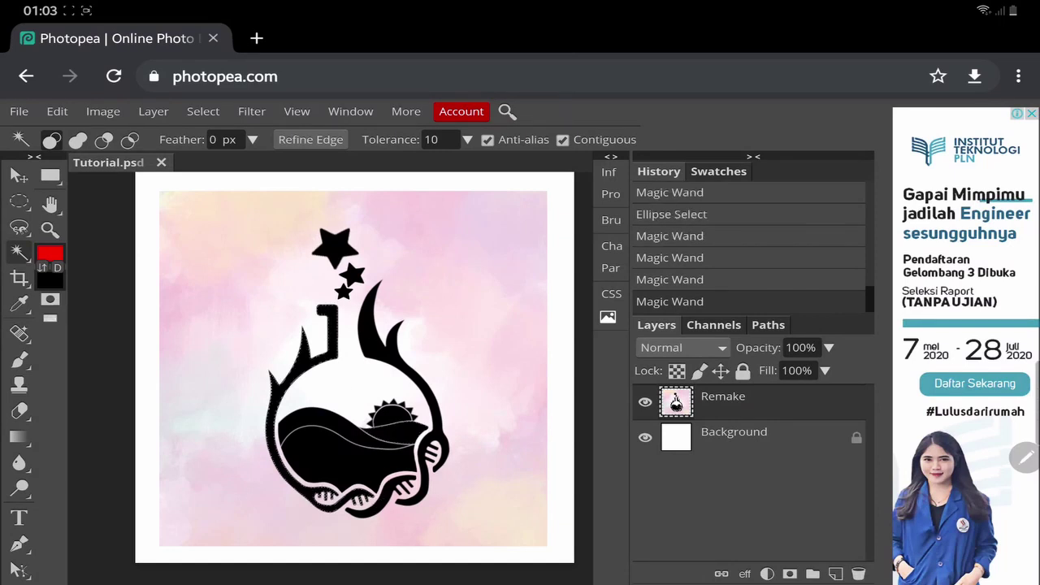
# Step: Try moving the selected left outline up and to the right, undo the move and clear the selection
pyautogui.press('v')
pyautogui.press('v')
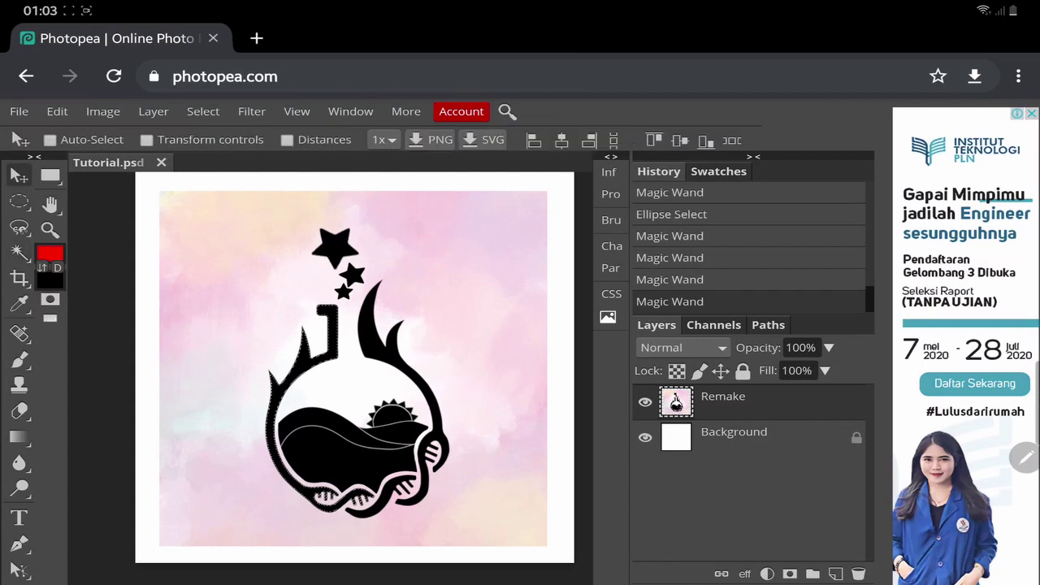
pyautogui.moveTo(349, 407); pyautogui.dragTo(508, 327)
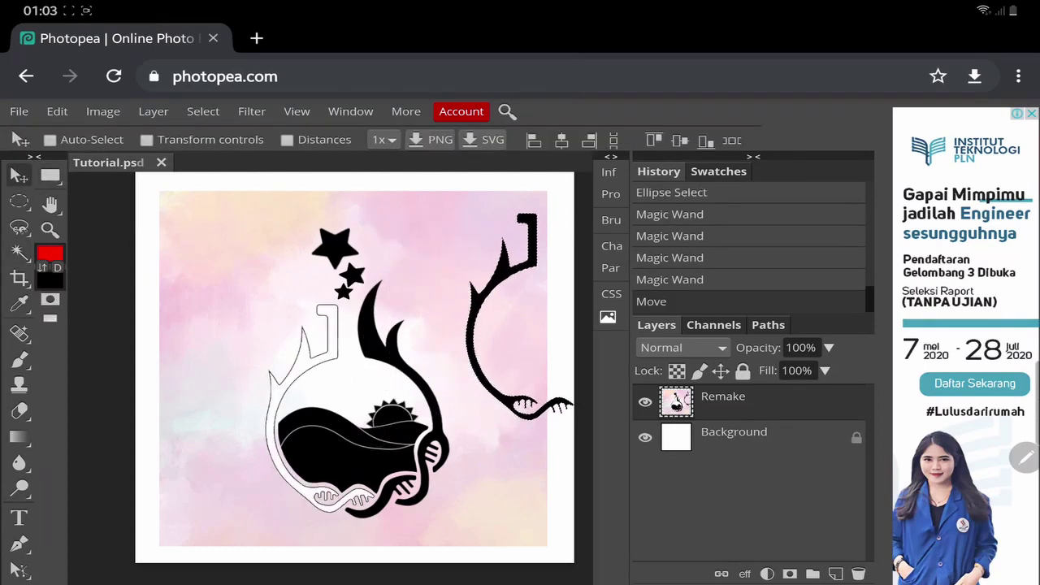
pyautogui.hotkey('ctrl', 'z')
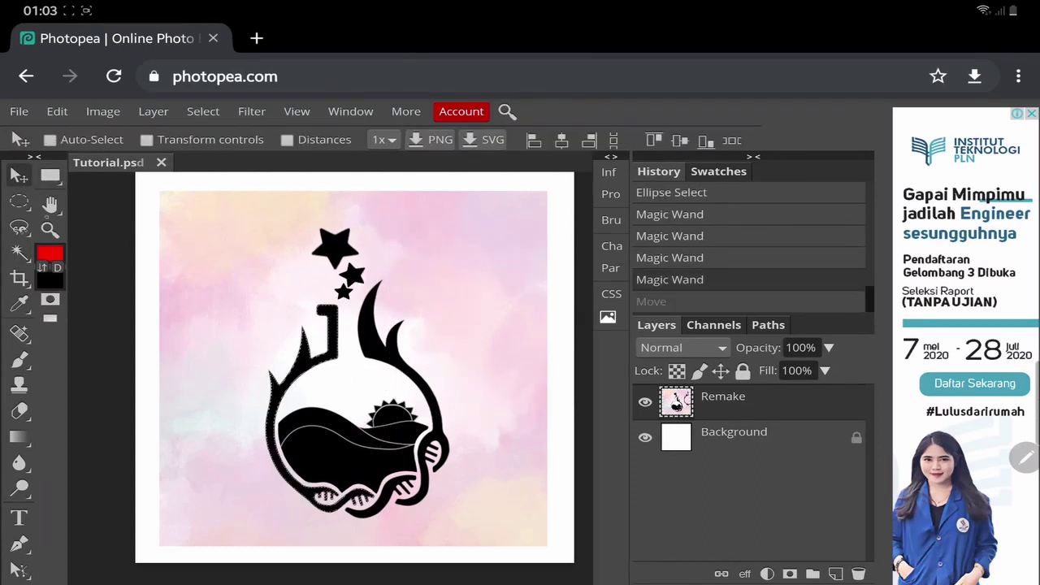
pyautogui.press('m')
pyautogui.click(258, 259)
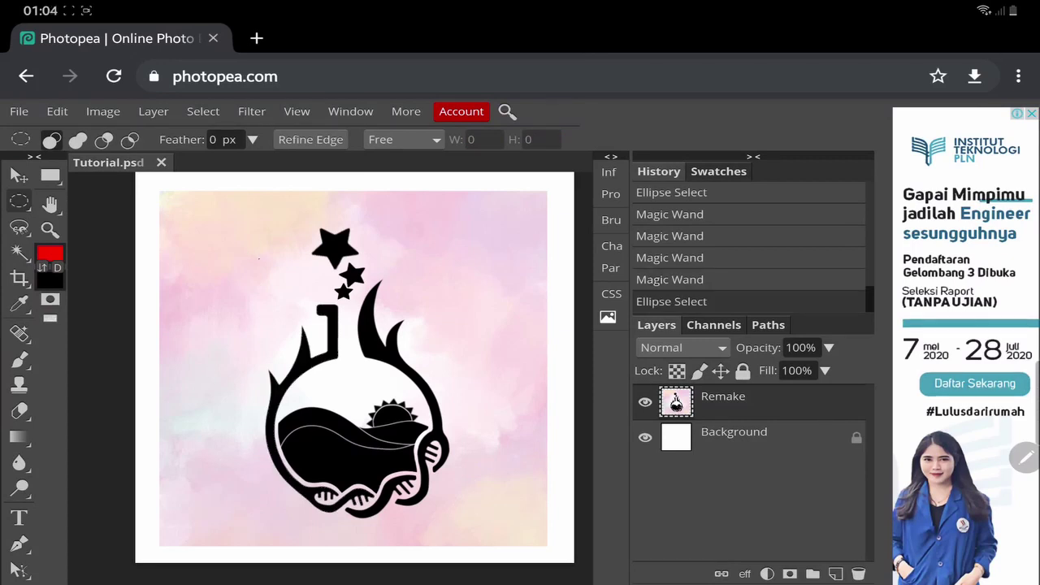
# Step: Crop the canvas to an upright frame closely around the flask and stars, and undo the crop
pyautogui.press('c')
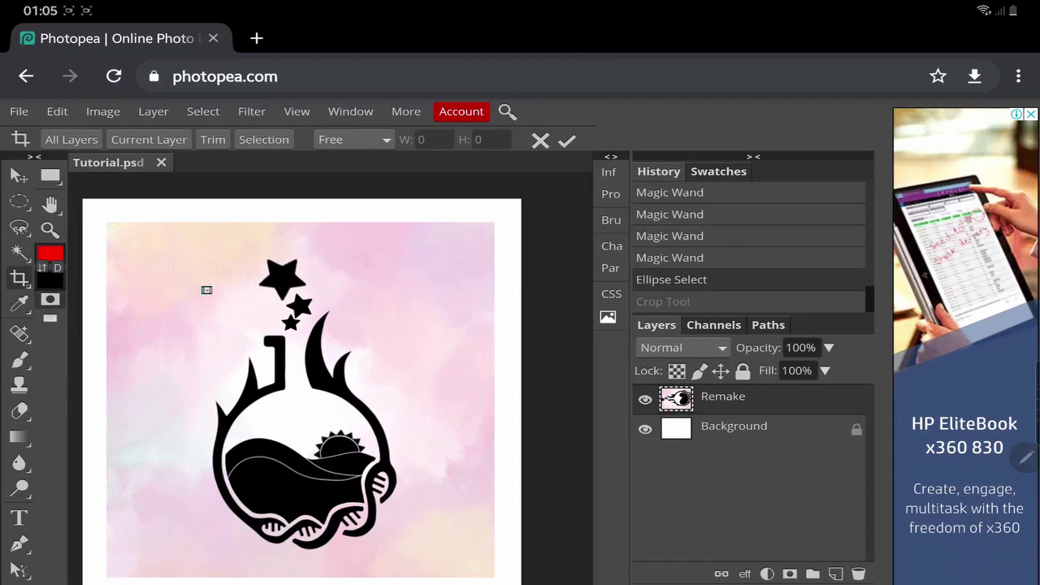
pyautogui.rightClick(36, 260)
pyautogui.click(195, 286)
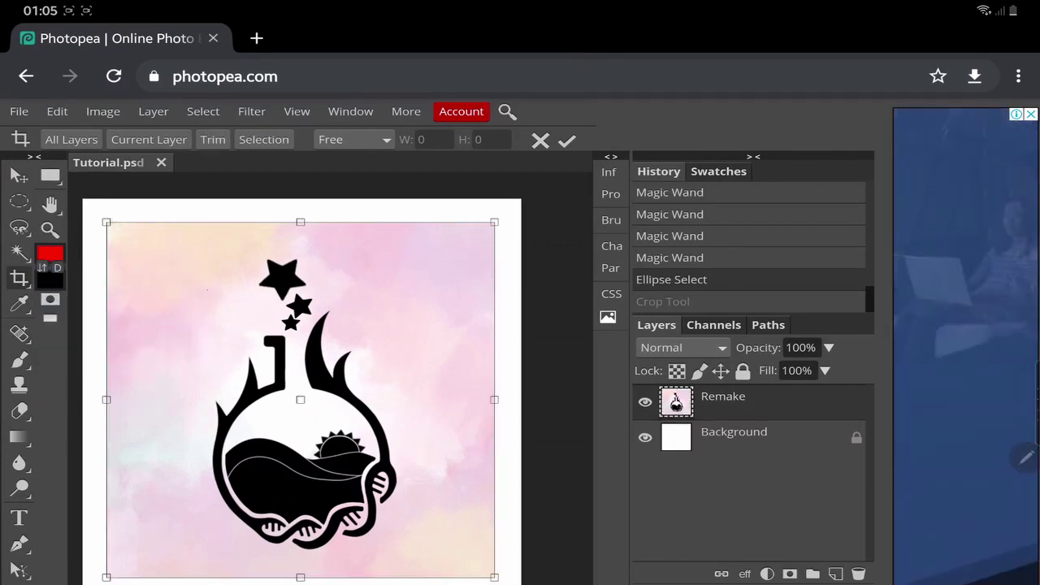
pyautogui.moveTo(123, 228); pyautogui.dragTo(215, 316)
pyautogui.moveTo(355, 446); pyautogui.dragTo(302, 368)
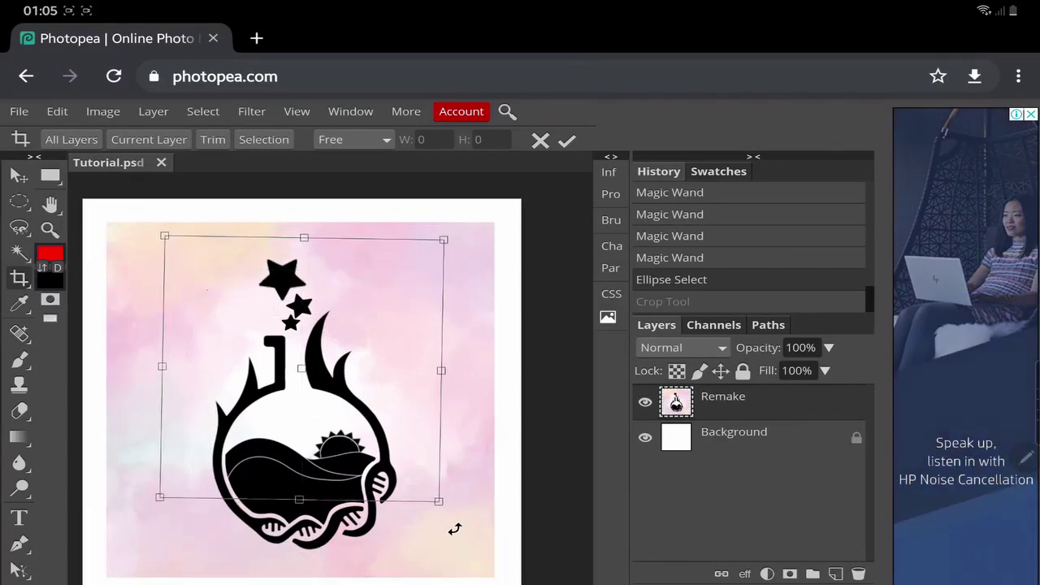
pyautogui.moveTo(455, 528); pyautogui.dragTo(433, 563)
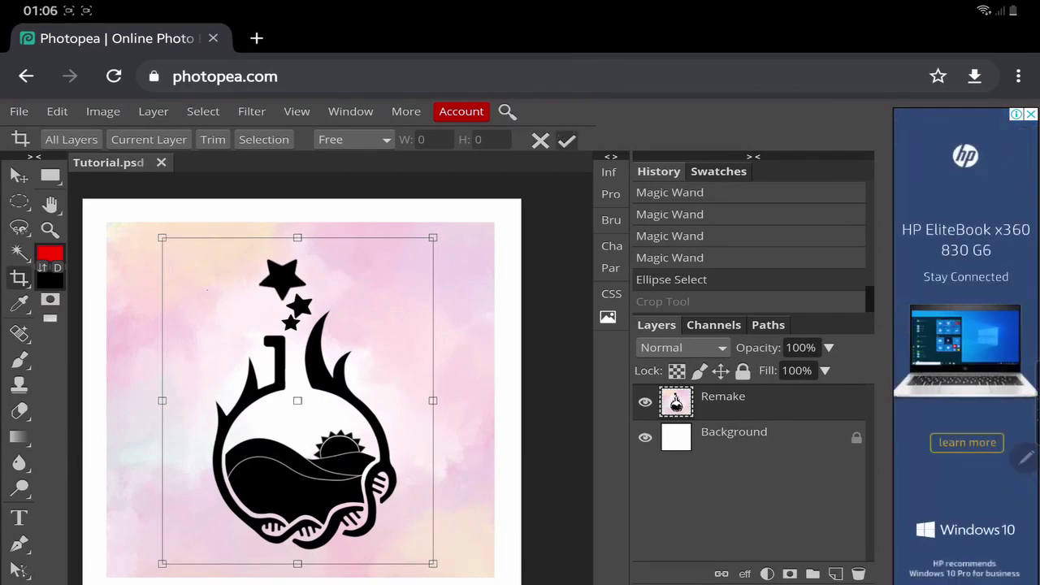
pyautogui.press('Return')
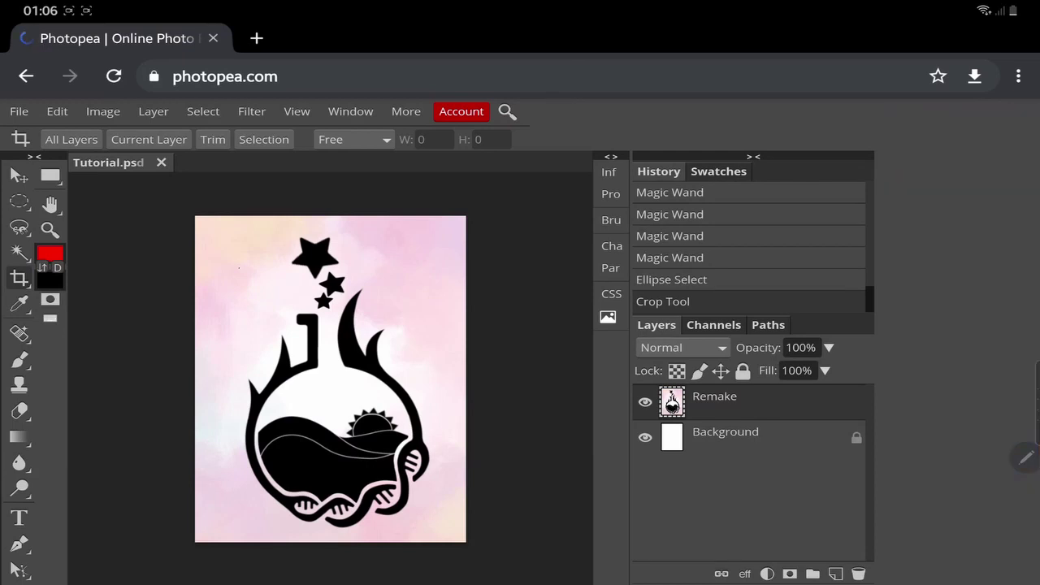
pyautogui.hotkey('ctrl', 'z')
# Step: Apply a Perspective Crop with the frame's two right corners pulled inward, and undo it
pyautogui.hotkey('shift', 'c')
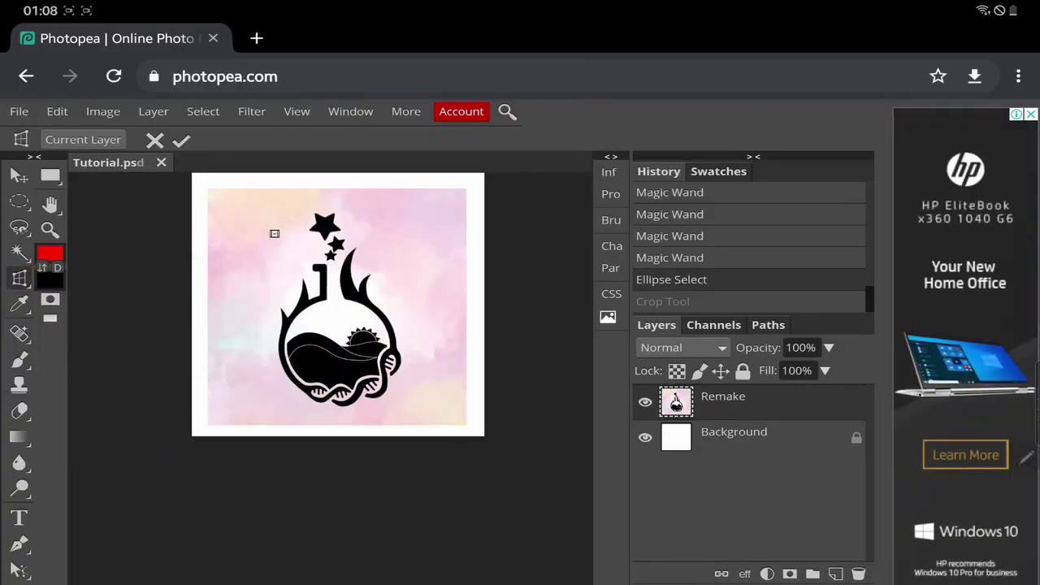
pyautogui.click(275, 233)
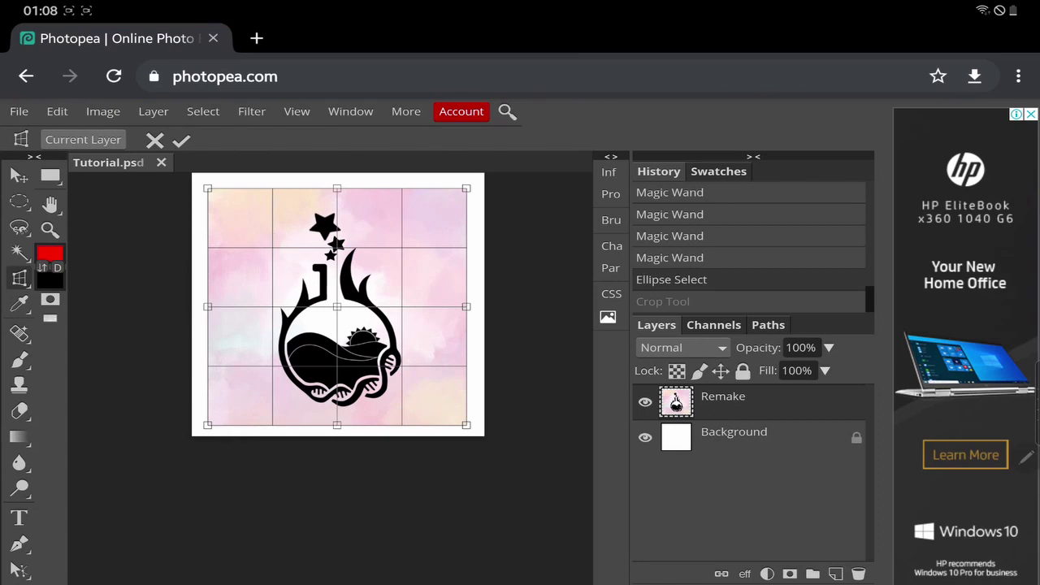
pyautogui.moveTo(481, 174); pyautogui.dragTo(486, 182)
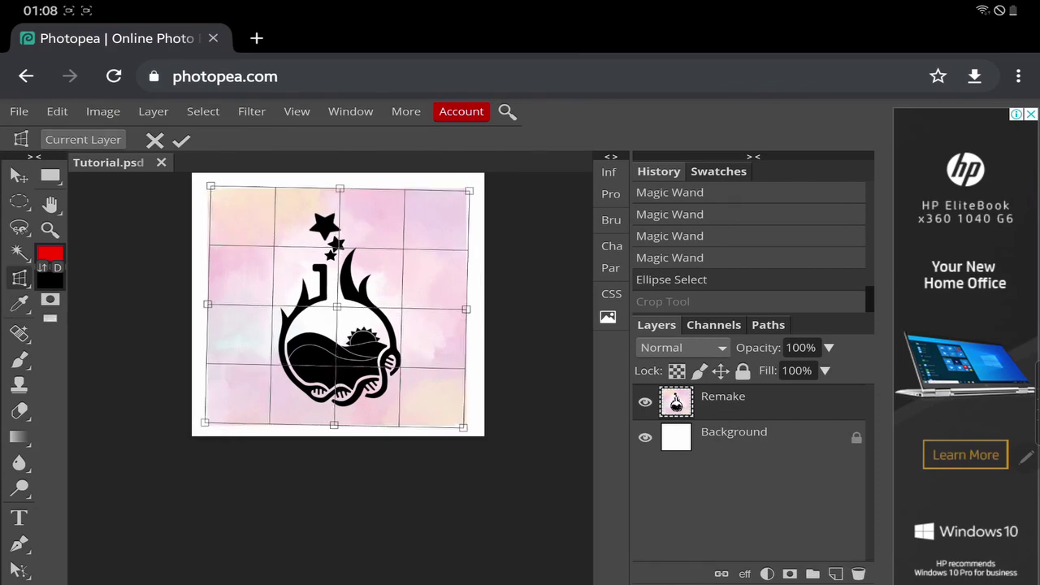
pyautogui.moveTo(464, 427); pyautogui.dragTo(414, 382)
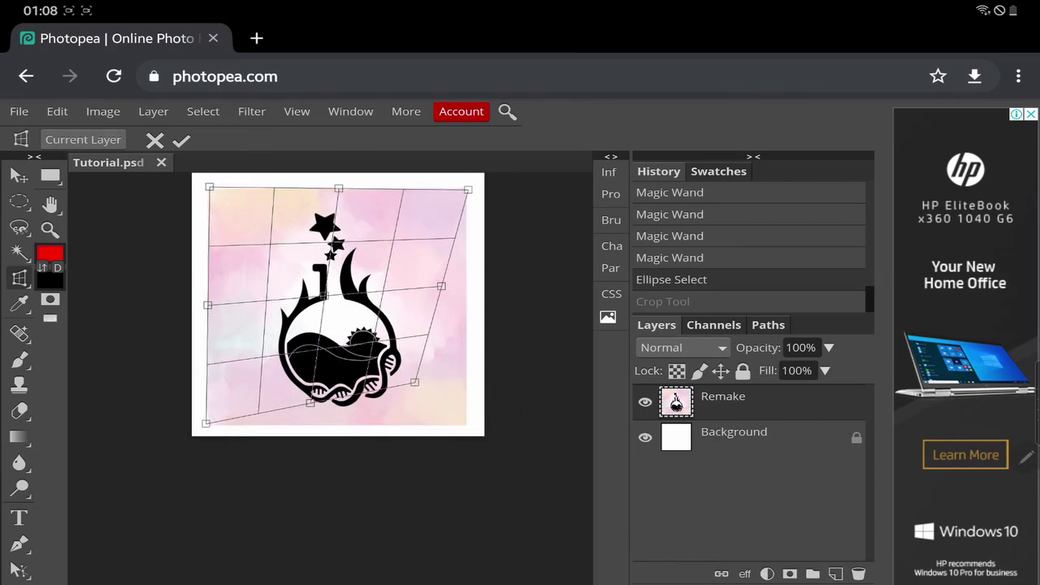
pyautogui.moveTo(468, 189); pyautogui.dragTo(420, 225)
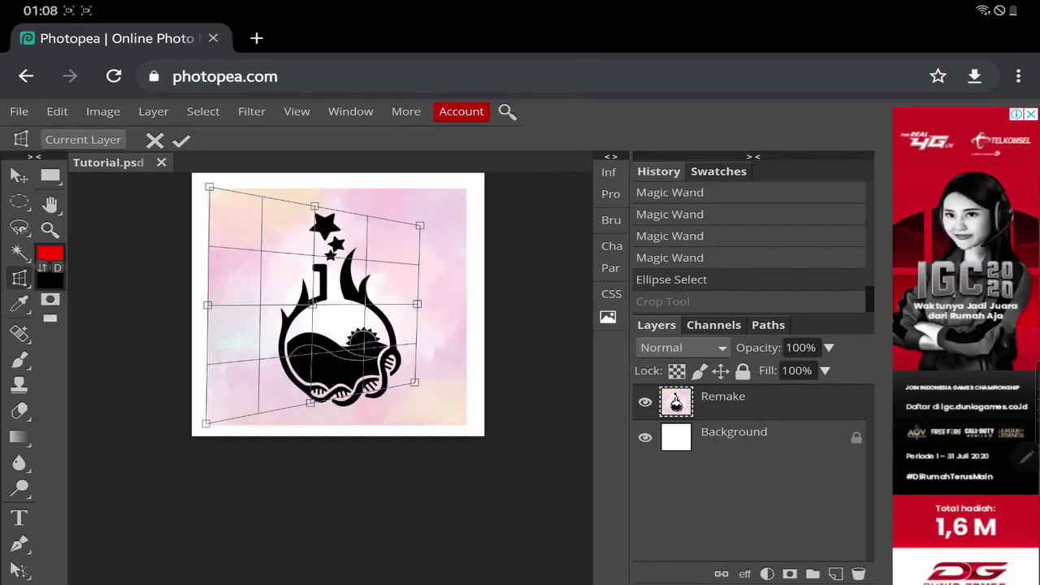
pyautogui.press('Return')
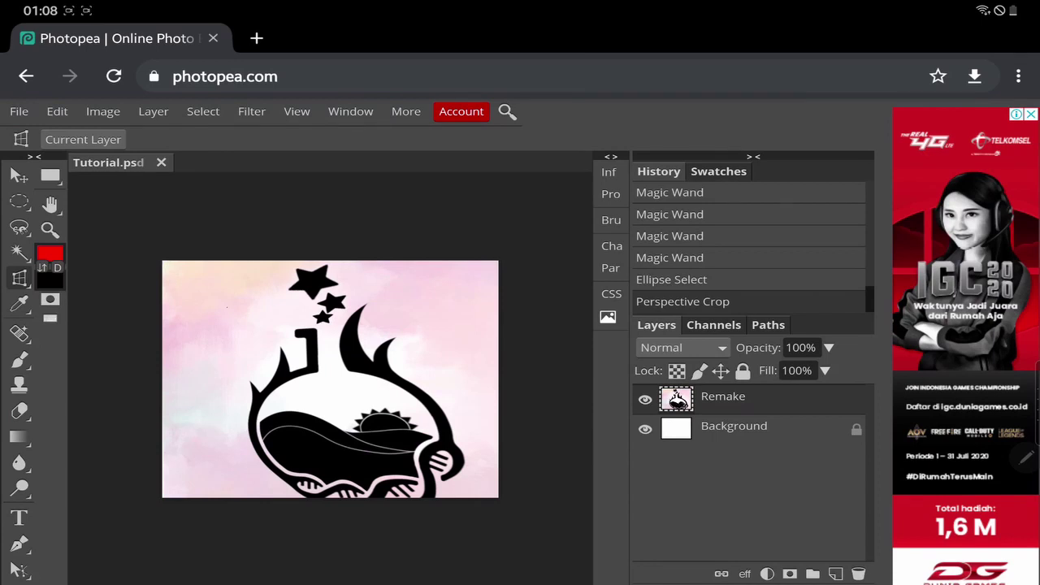
pyautogui.hotkey('ctrl', 'z')
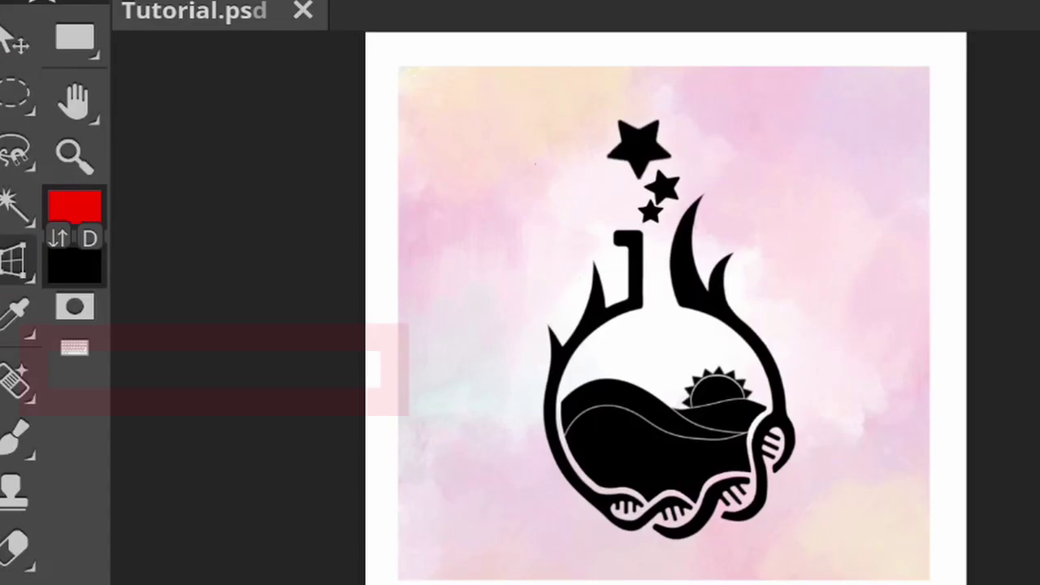
# Step: Draw three slices with the Slice Tool: over the upper-left area, the lower-right area and across the flask neck
pyautogui.rightClick(19, 278)
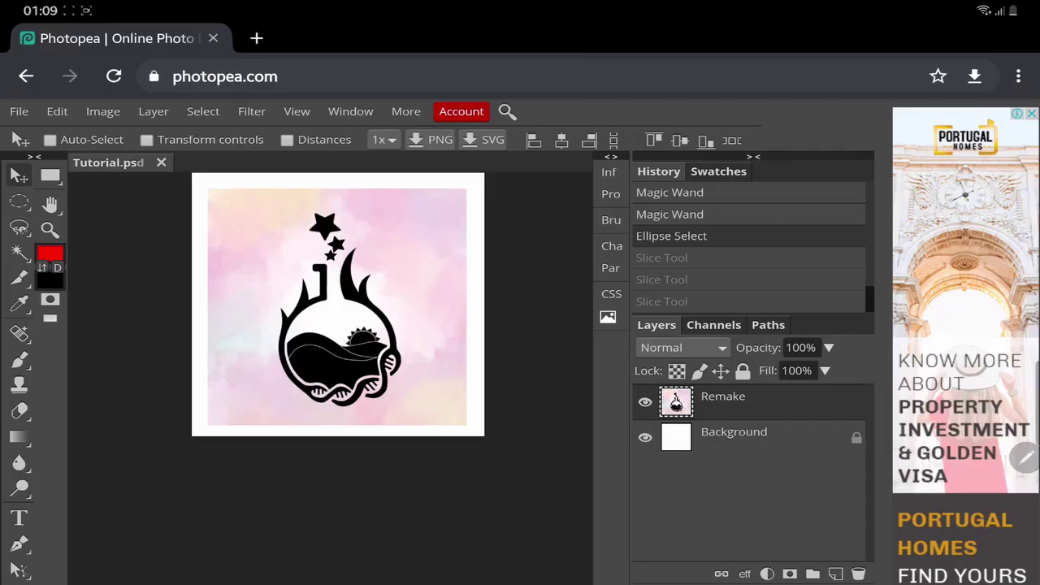
pyautogui.click(20, 278)
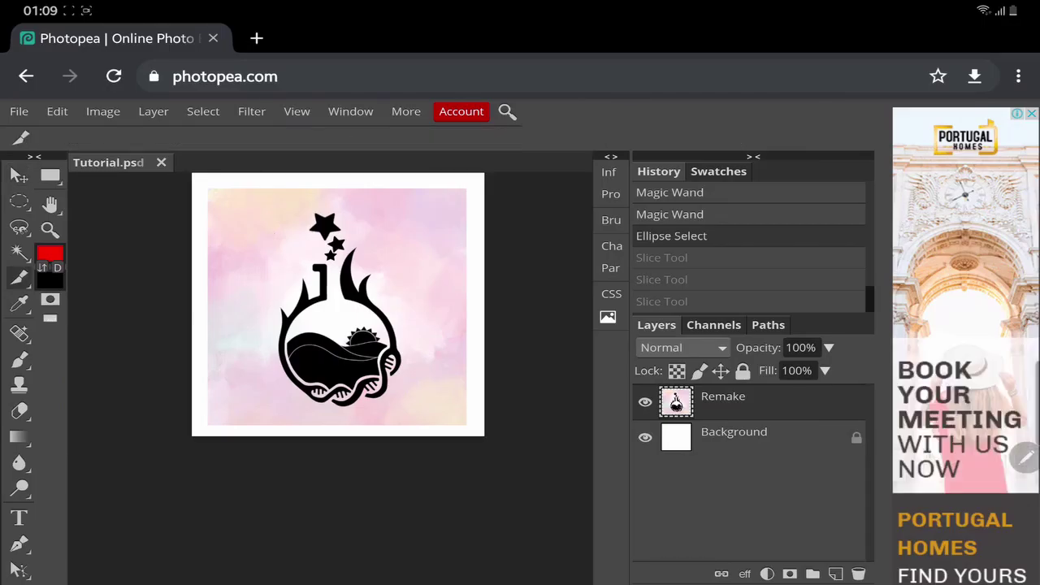
pyautogui.moveTo(192, 196); pyautogui.dragTo(320, 335)
pyautogui.moveTo(502, 442); pyautogui.dragTo(356, 278)
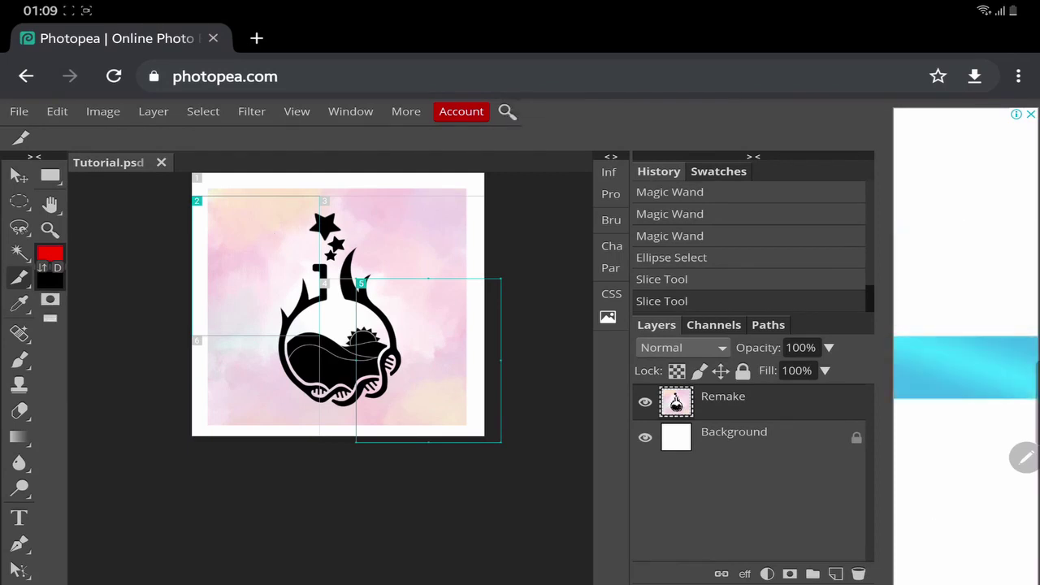
pyautogui.moveTo(424, 292); pyautogui.dragTo(313, 243)
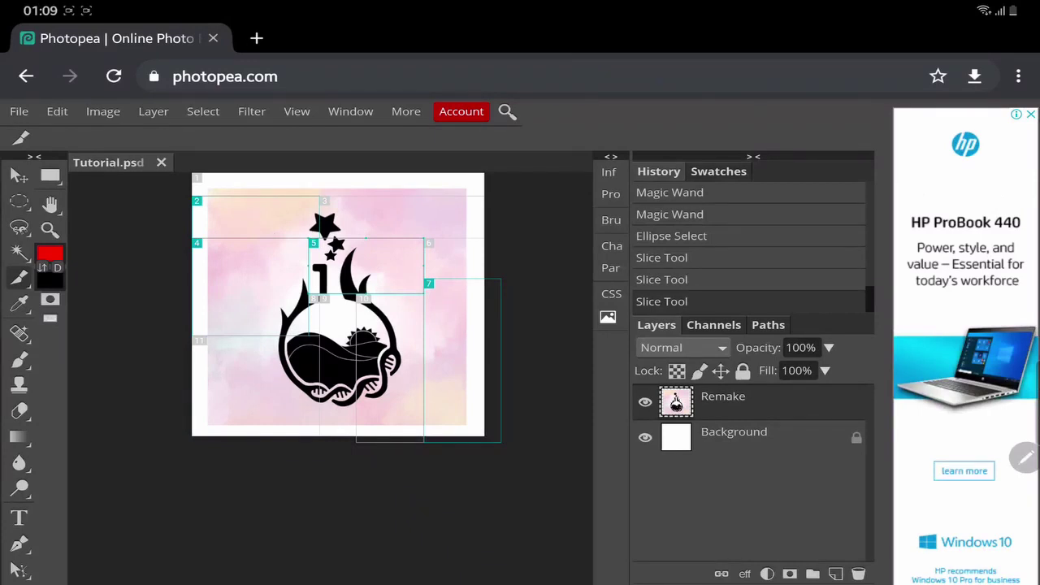
# Step: Move the slice across the flask neck down over the flask body with the Slice Select Tool
pyautogui.rightClick(20, 278)
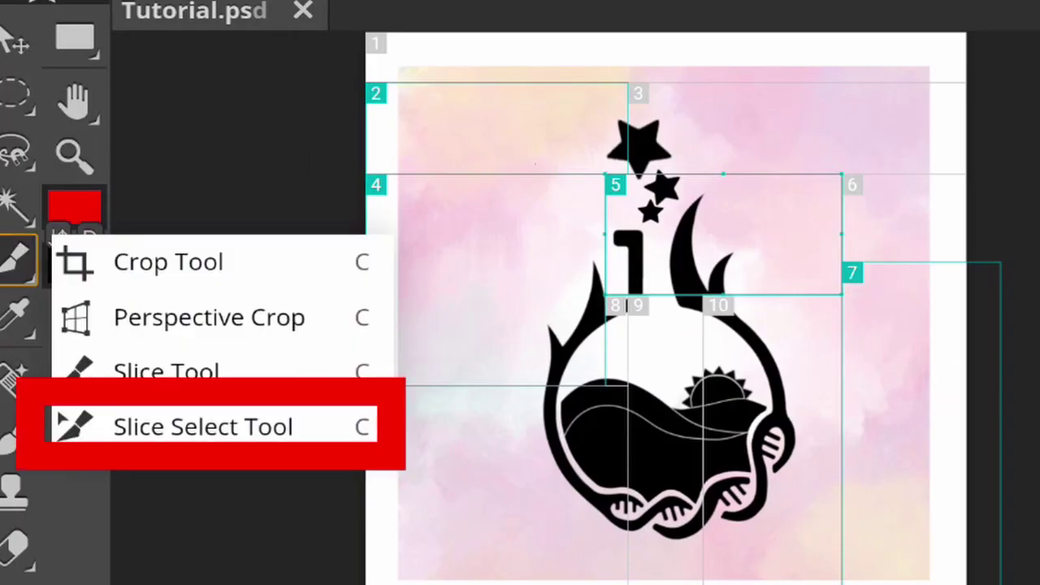
pyautogui.click(203, 427)
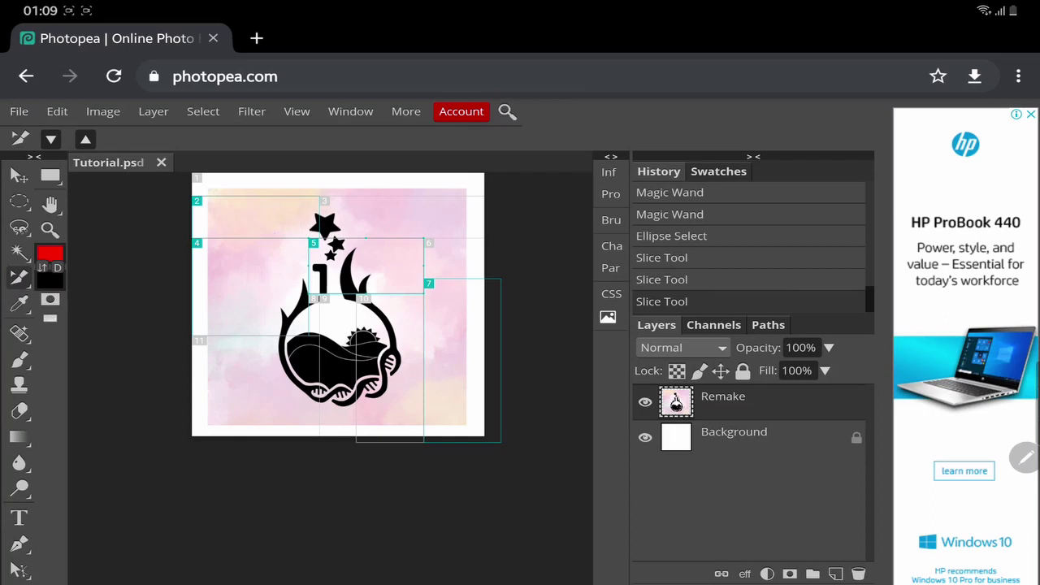
pyautogui.moveTo(366, 266); pyautogui.dragTo(347, 376)
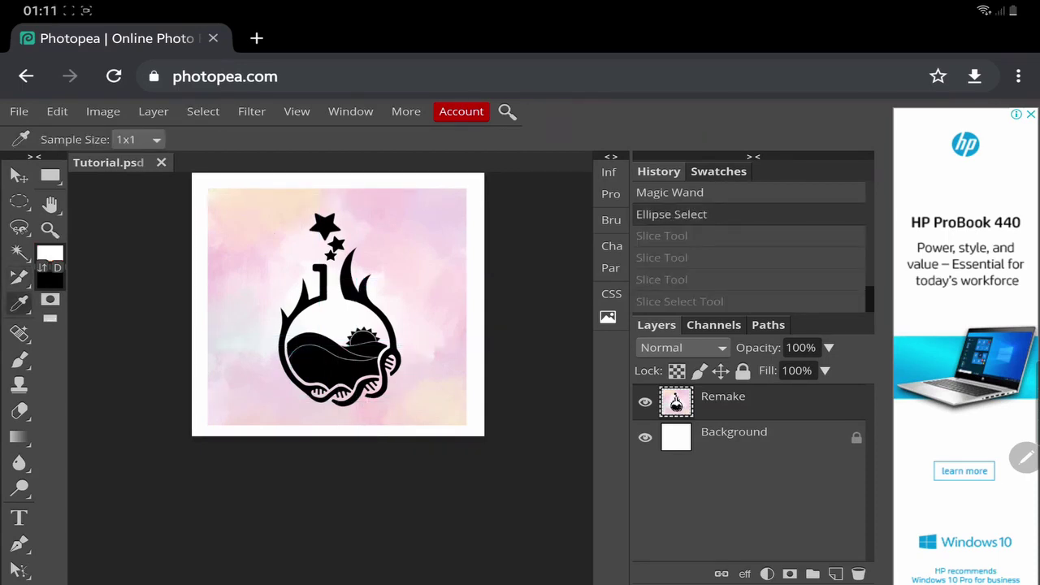
# Step: Sample black from the artwork with the Eyedropper and measure a diagonal line from the upper-left background past the largest star with the Ruler
pyautogui.rightClick(19, 303)
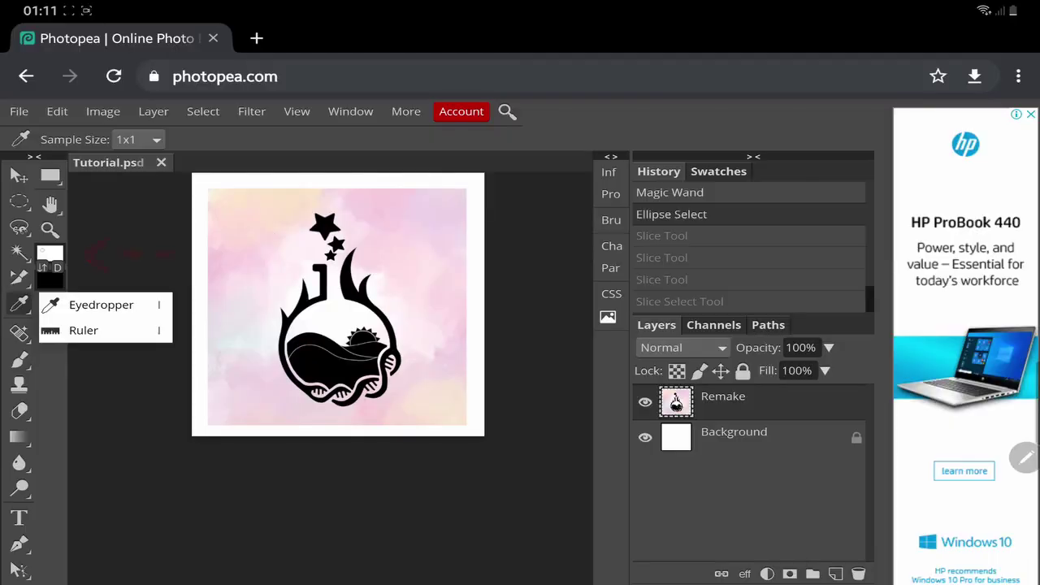
pyautogui.press('Escape')
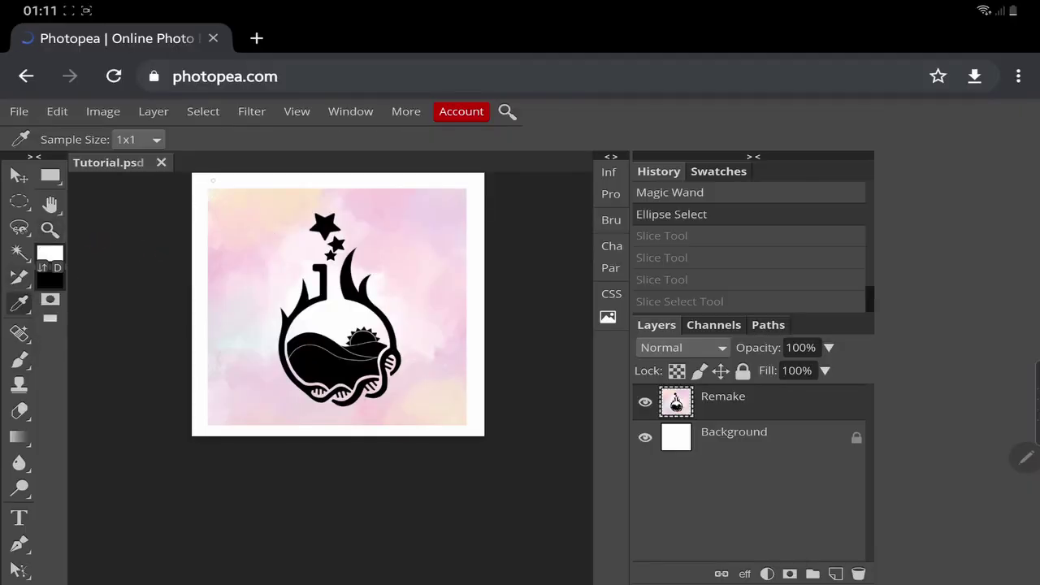
pyautogui.click(218, 185)
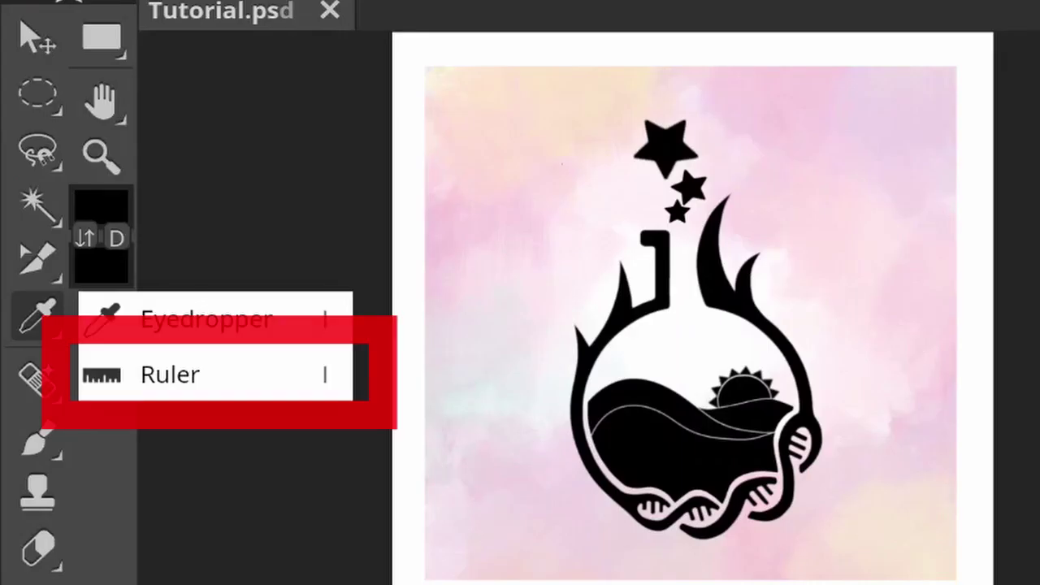
pyautogui.click(170, 374)
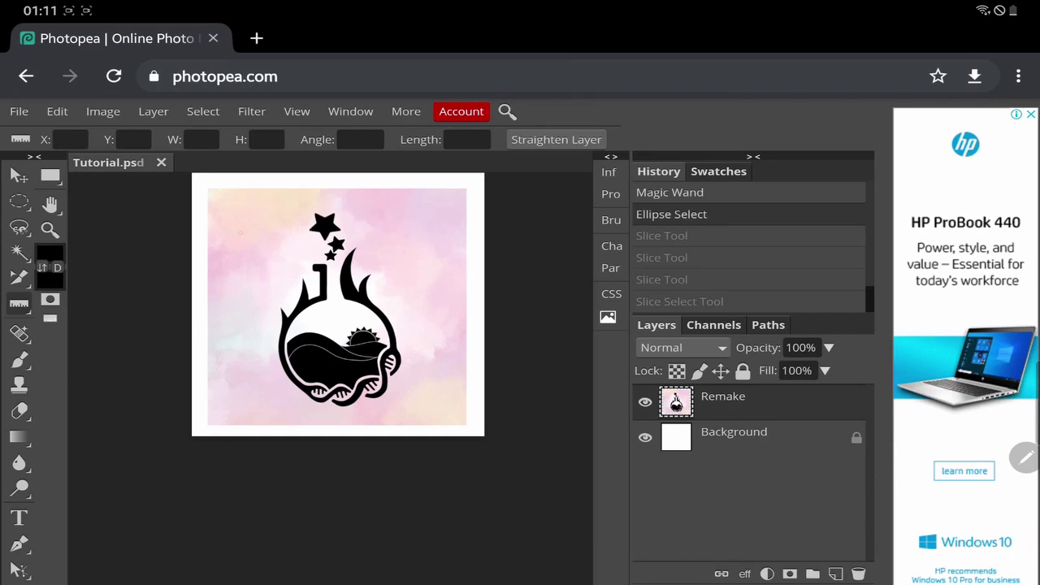
pyautogui.moveTo(224, 235); pyautogui.dragTo(377, 189)
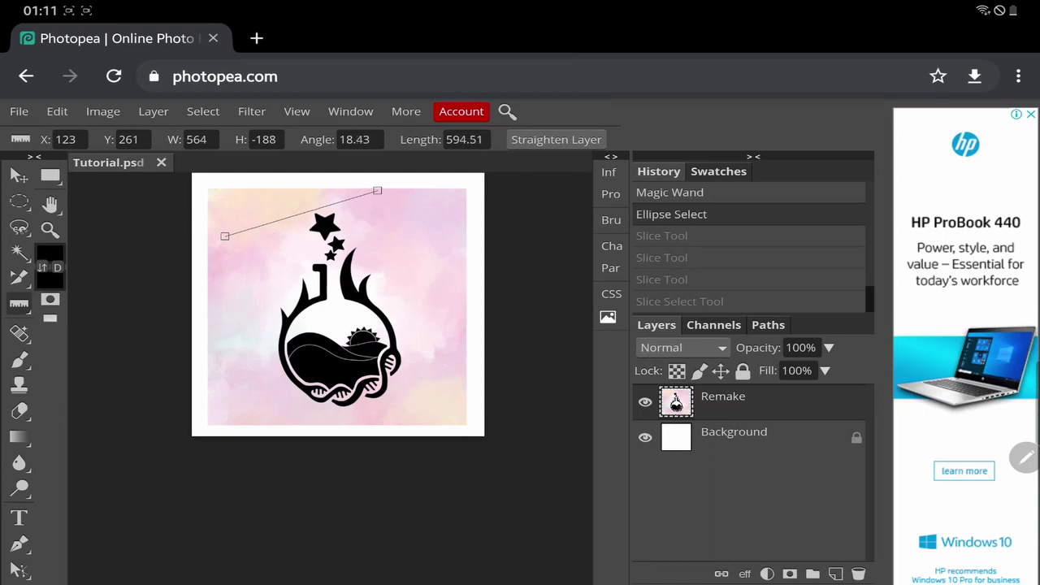
# Step: Outline a squarish area left of the stars with the Patch Tool, try patching it from the flask neck area, and clear the selection
pyautogui.click(19, 333)
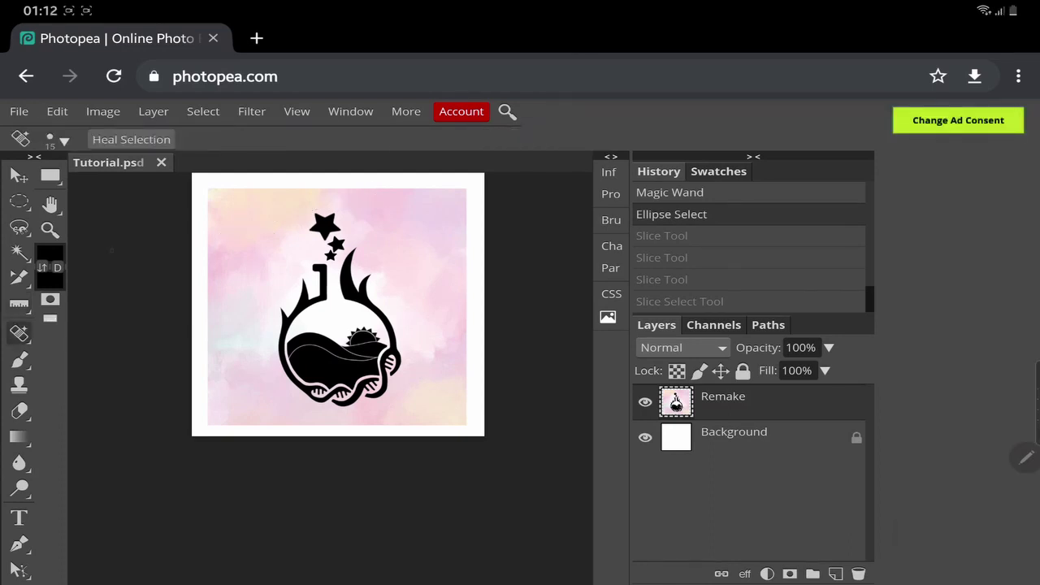
pyautogui.rightClick(19, 333)
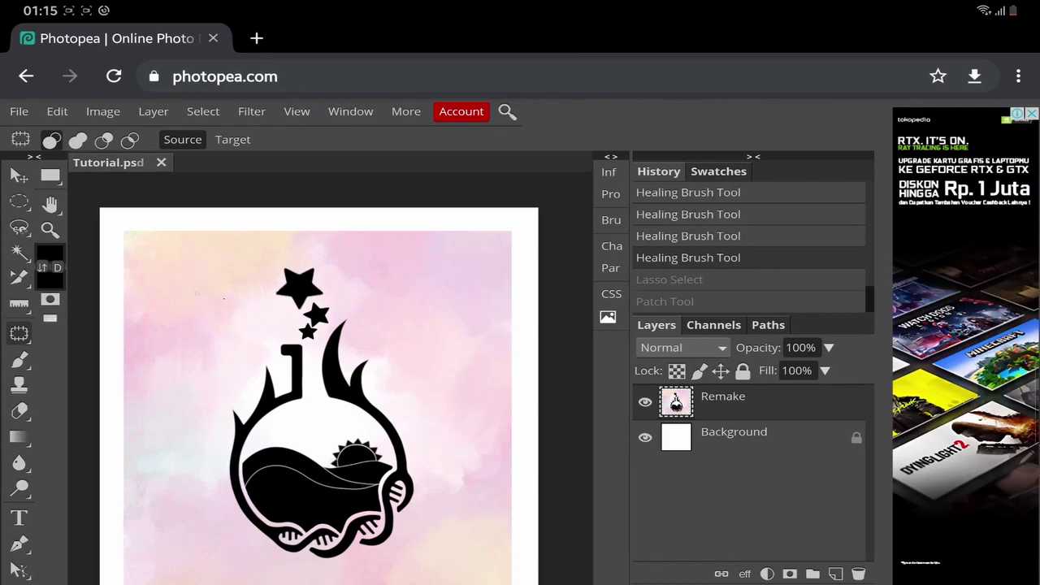
pyautogui.moveTo(230, 285)
pyautogui.mouseDown()
pyautogui.moveTo(161, 279)
pyautogui.moveTo(143, 363)
pyautogui.moveTo(239, 373)
pyautogui.moveTo(250, 288)
pyautogui.moveTo(232, 286)
pyautogui.mouseUp()
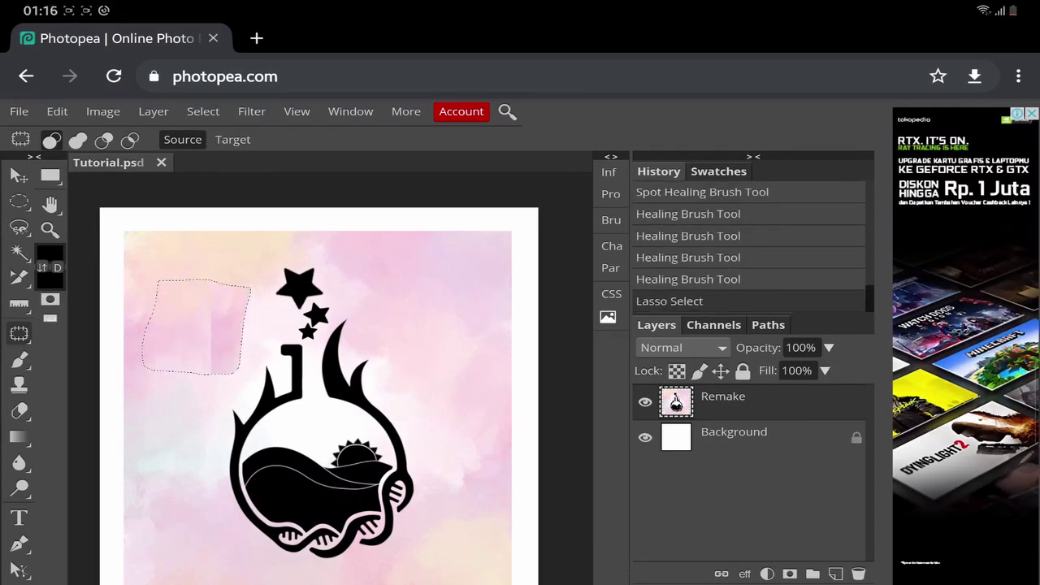
pyautogui.moveTo(195, 325); pyautogui.dragTo(248, 337)
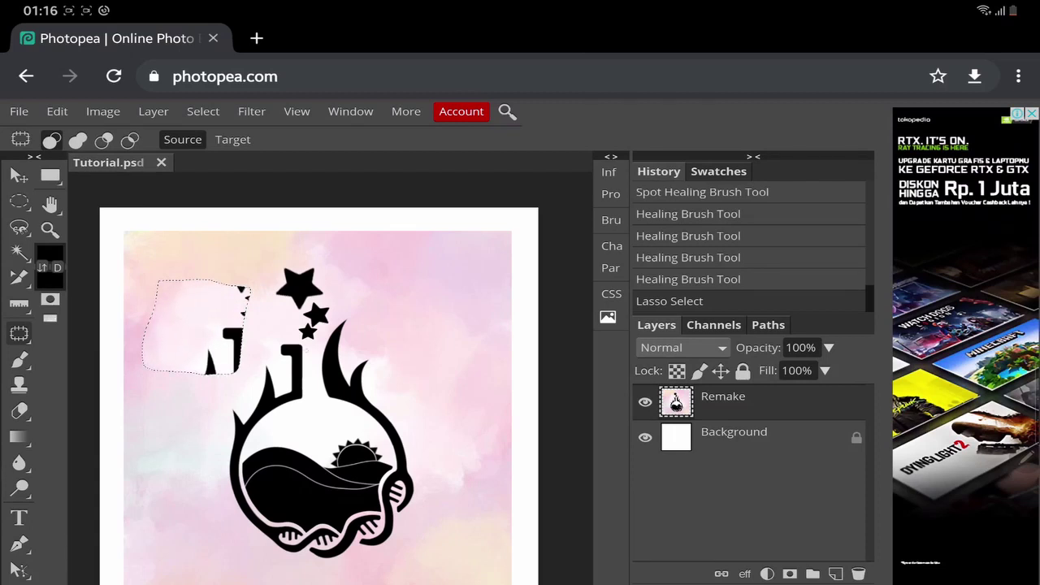
pyautogui.hotkey('ctrl', 'd')
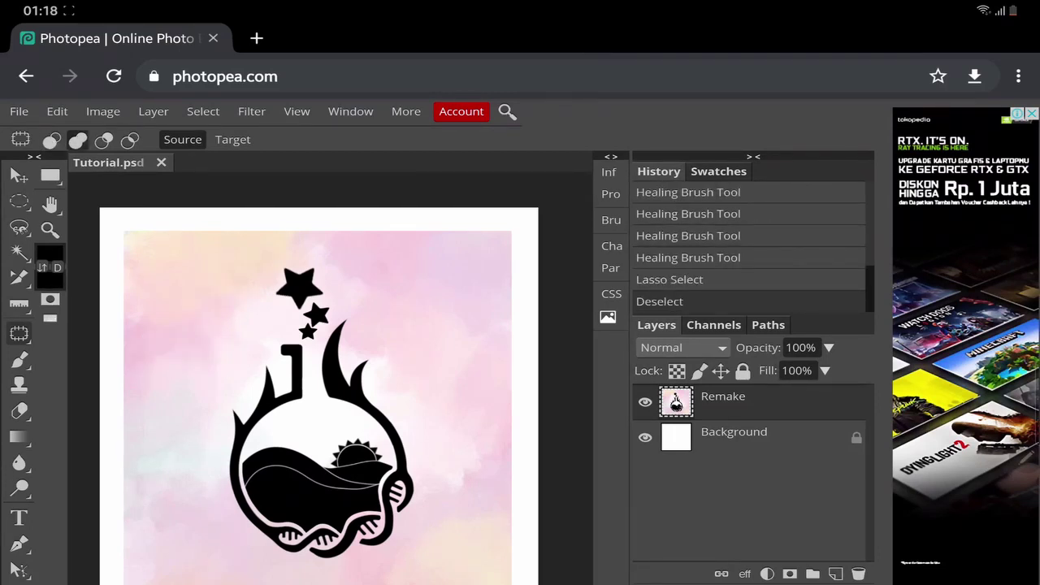
# Step: Paint three thin curved black strokes from the background left of the flask toward the neck and stars with the 15 px Brush Tool
pyautogui.press('b')
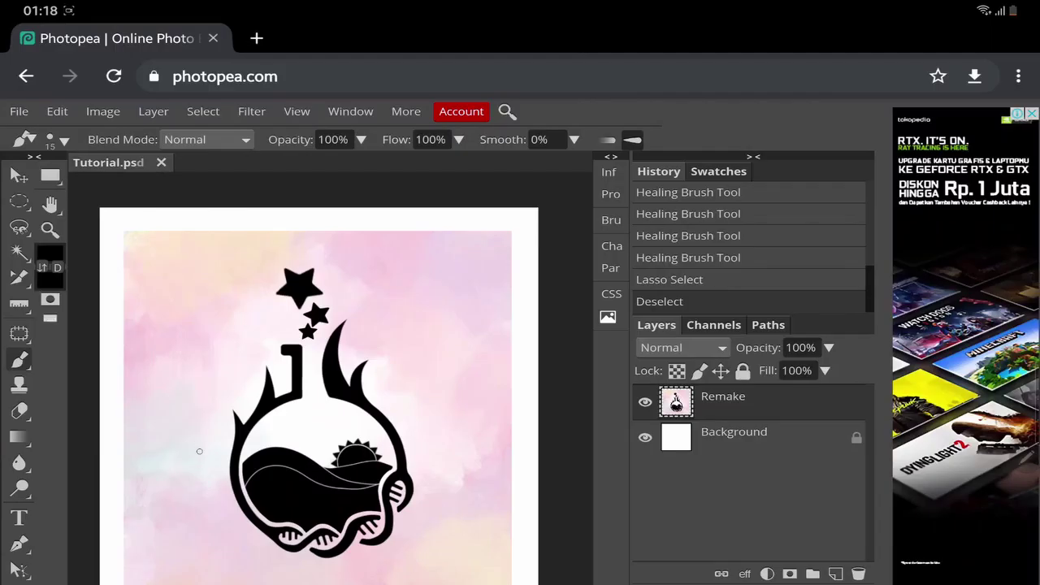
pyautogui.moveTo(197, 451)
pyautogui.mouseDown()
pyautogui.moveTo(194, 422)
pyautogui.moveTo(239, 371)
pyautogui.moveTo(297, 337)
pyautogui.moveTo(316, 285)
pyautogui.mouseUp()
pyautogui.moveTo(165, 451)
pyautogui.mouseDown()
pyautogui.moveTo(213, 376)
pyautogui.moveTo(284, 344)
pyautogui.mouseUp()
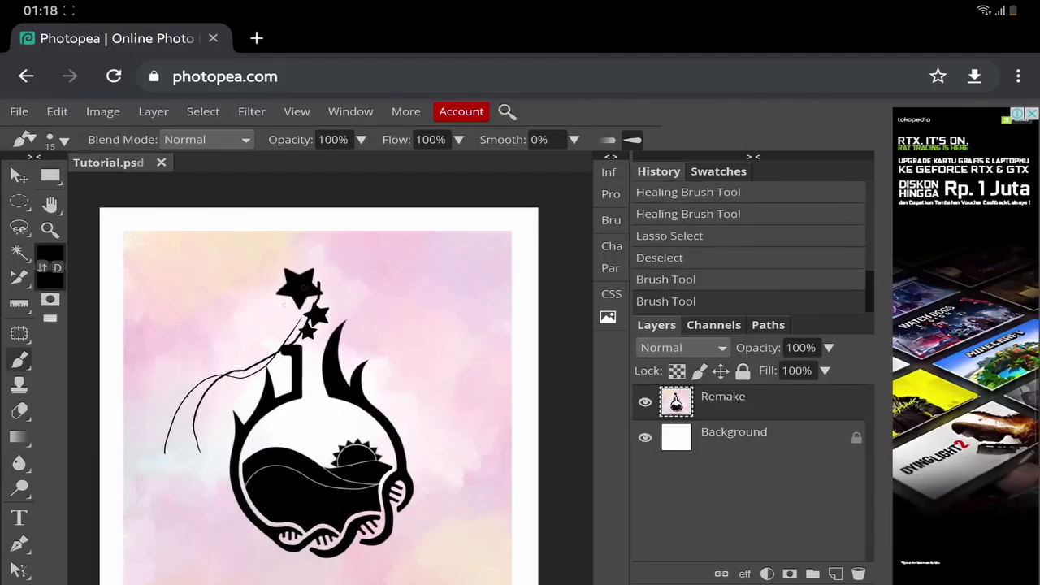
pyautogui.moveTo(151, 443)
pyautogui.mouseDown()
pyautogui.moveTo(190, 369)
pyautogui.moveTo(229, 370)
pyautogui.mouseUp()
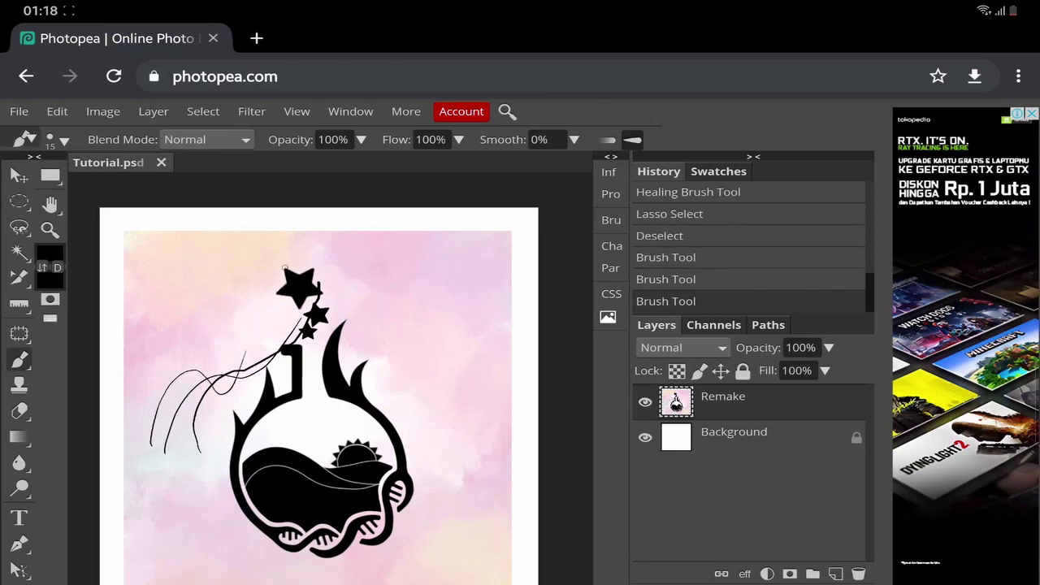
# Step: Choose a textured 7 px tip for the Brush Tool from the brush presets
pyautogui.click(24, 139)
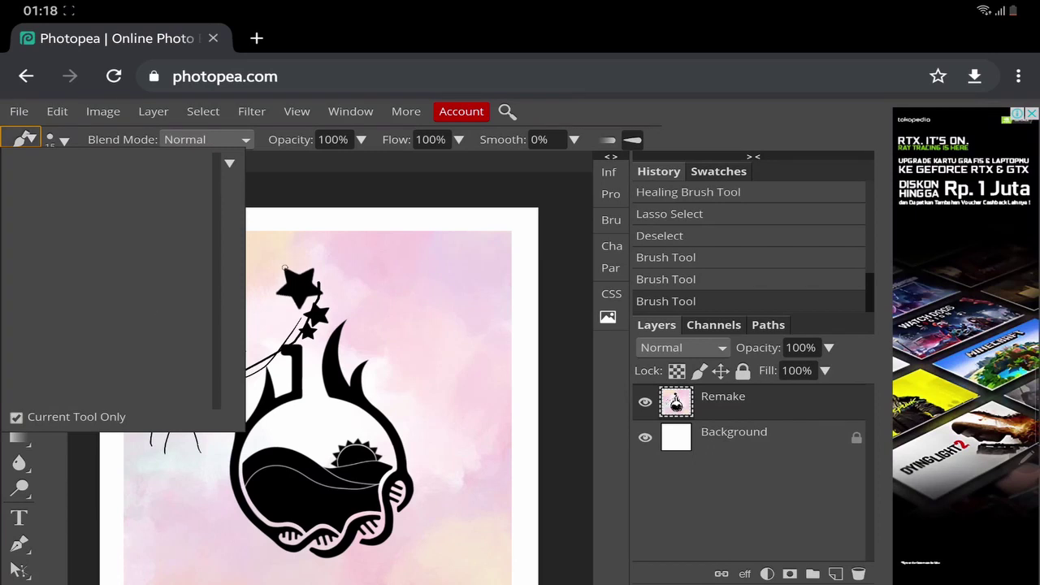
pyautogui.click(57, 140)
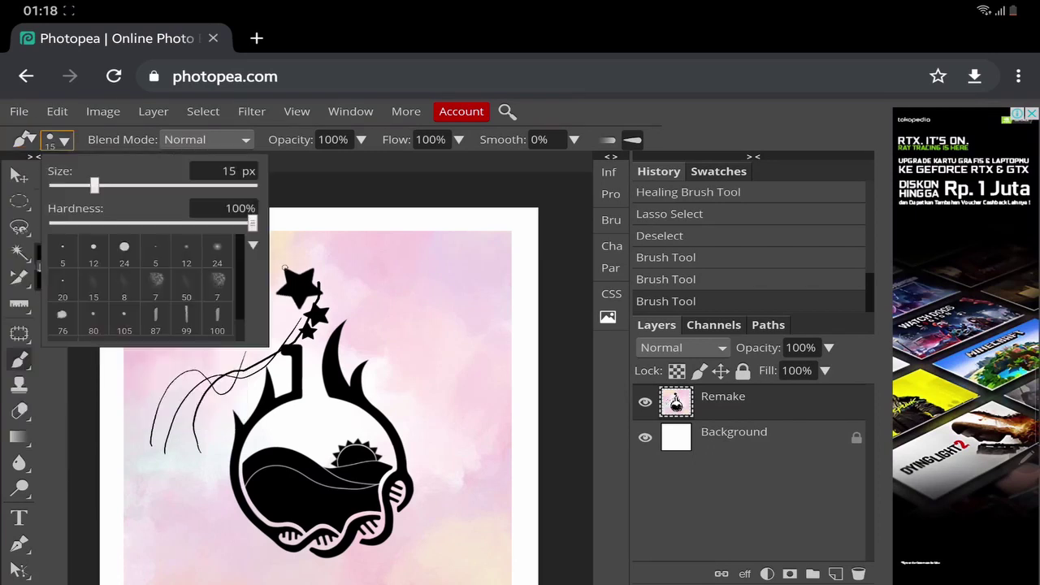
pyautogui.scroll(-1, 138, 284)
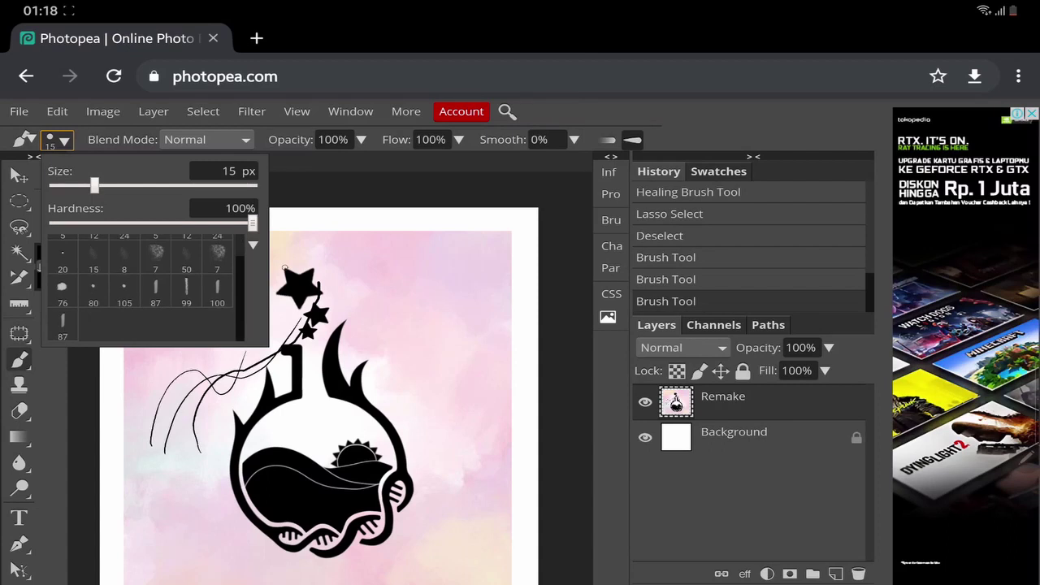
pyautogui.click(61, 286)
pyautogui.click(217, 252)
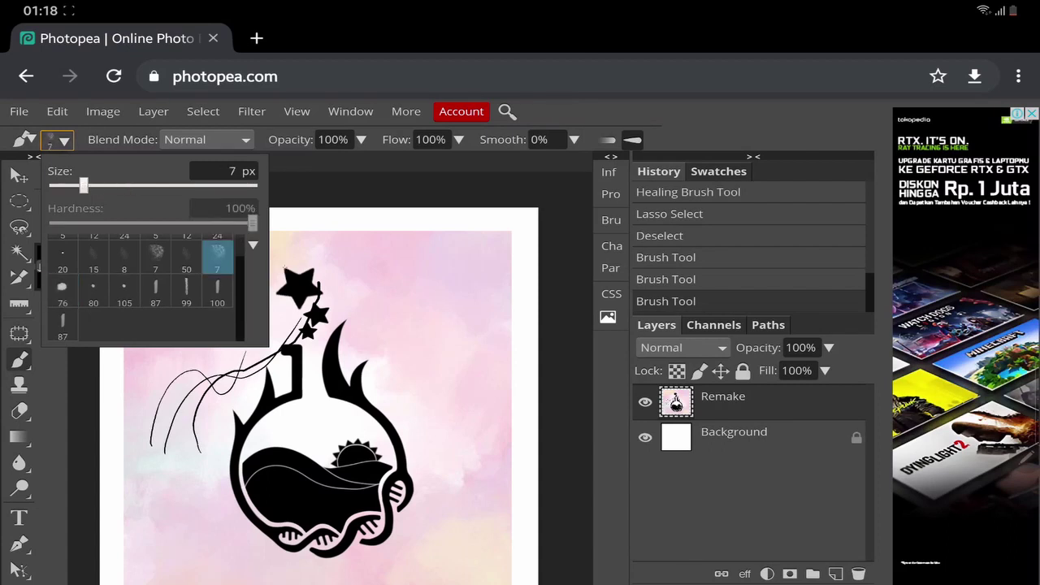
pyautogui.click(420, 321)
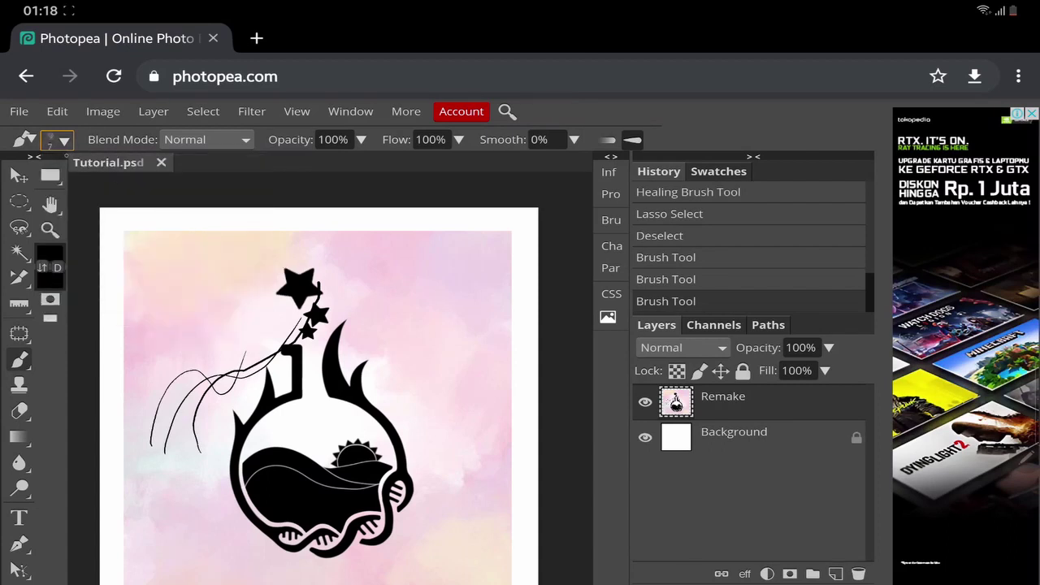
# Step: Enlarge the brush to 671 px, paint broad black strokes over the flask, and revert all brush strokes to the Deselect state
pyautogui.click(57, 140)
pyautogui.moveTo(50, 186); pyautogui.dragTo(224, 185)
pyautogui.moveTo(358, 325)
pyautogui.mouseDown()
pyautogui.moveTo(406, 456)
pyautogui.moveTo(488, 520)
pyautogui.moveTo(268, 553)
pyautogui.moveTo(244, 406)
pyautogui.mouseUp()
pyautogui.moveTo(281, 370); pyautogui.dragTo(301, 443)
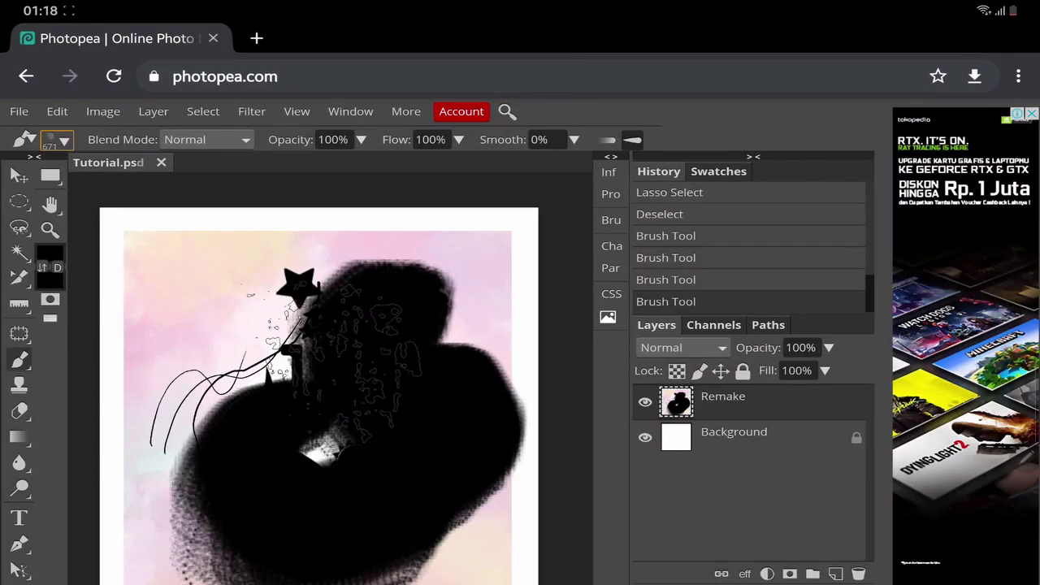
pyautogui.click(659, 214)
pyautogui.press('v')
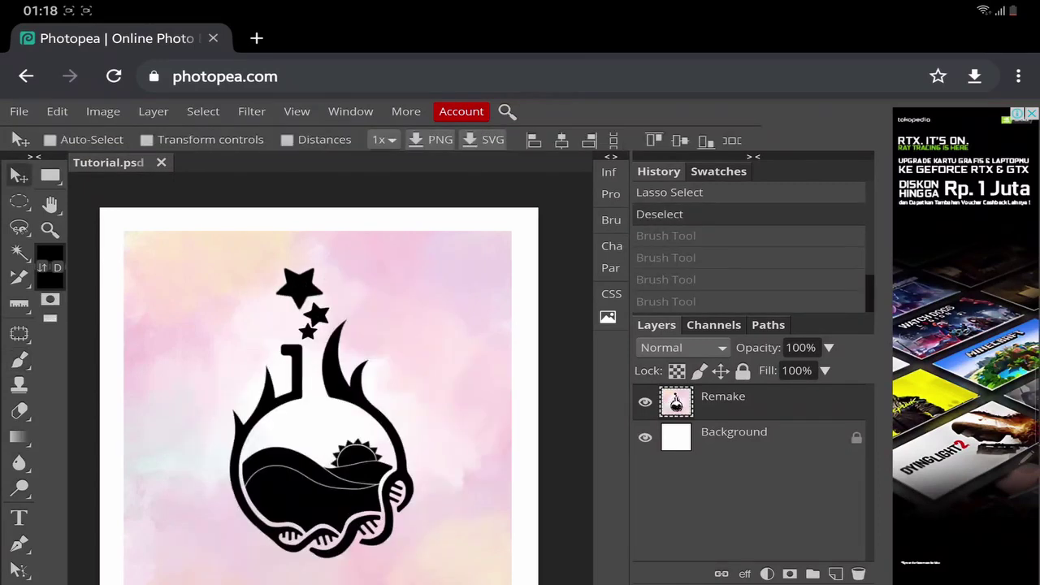
# Step: Draw a wavy black line from the background left of the flask up to the stars with the 15 px Pencil Tool
pyautogui.click(20, 359)
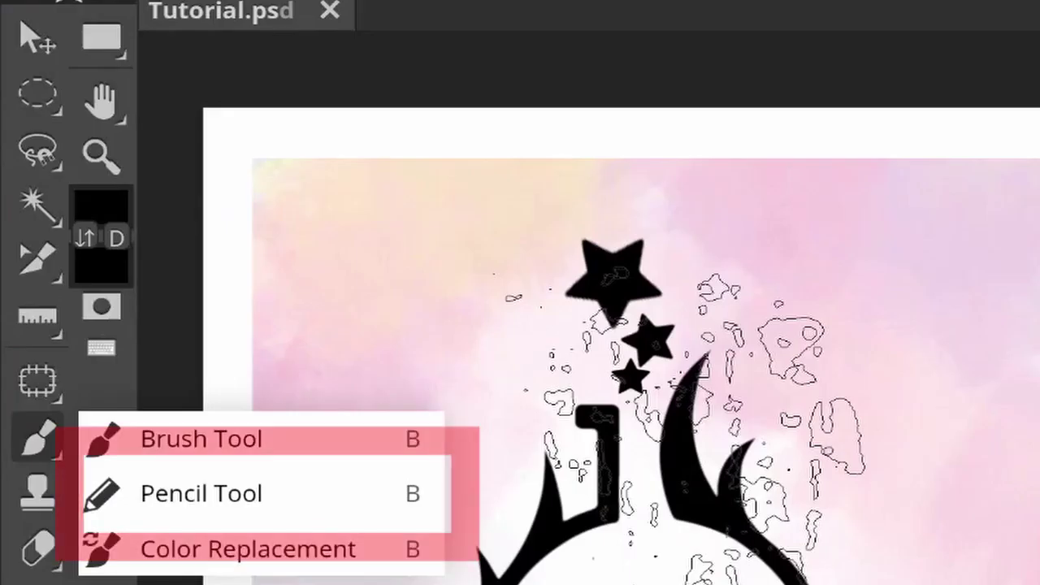
pyautogui.click(98, 385)
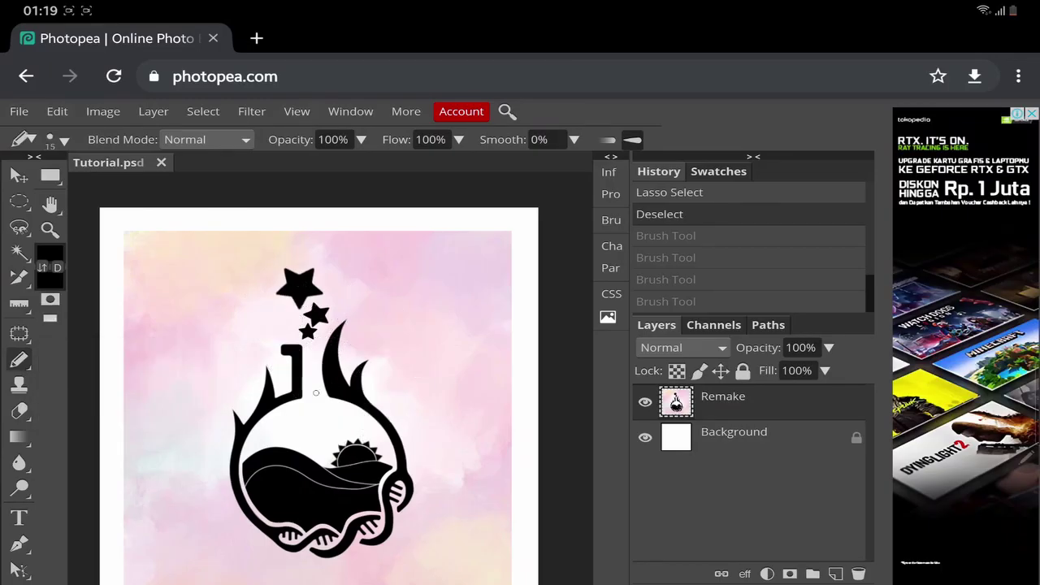
pyautogui.moveTo(175, 388)
pyautogui.mouseDown()
pyautogui.moveTo(196, 339)
pyautogui.moveTo(215, 331)
pyautogui.moveTo(232, 343)
pyautogui.moveTo(329, 286)
pyautogui.mouseUp()
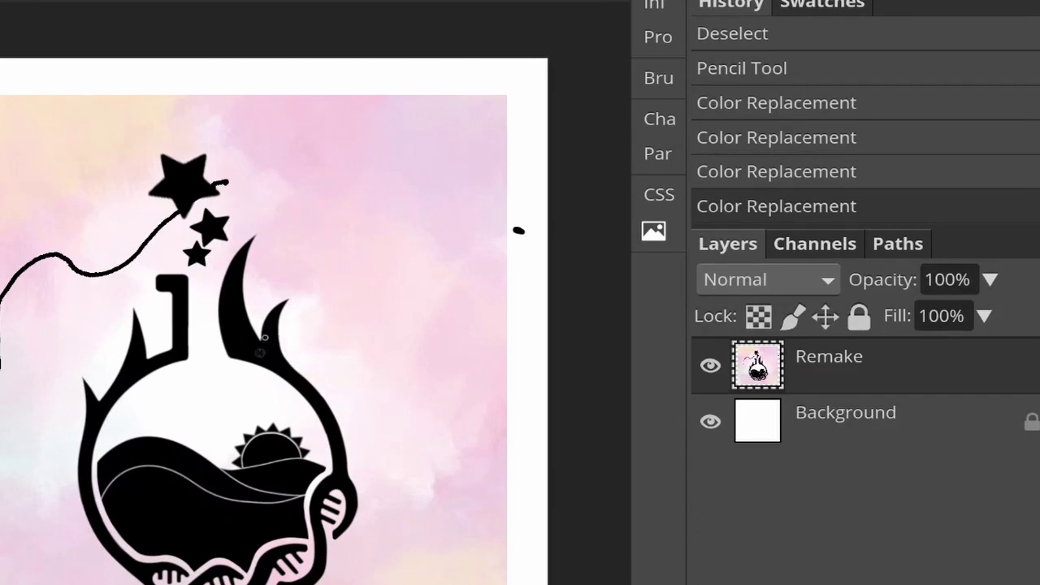
# Step: Paint over the base of the right flame and dab black spots on the right white border with the Color Replacement tool
pyautogui.moveTo(270, 345)
pyautogui.mouseDown()
pyautogui.moveTo(264, 357)
pyautogui.moveTo(264, 338)
pyautogui.mouseUp()
pyautogui.click(520, 207)
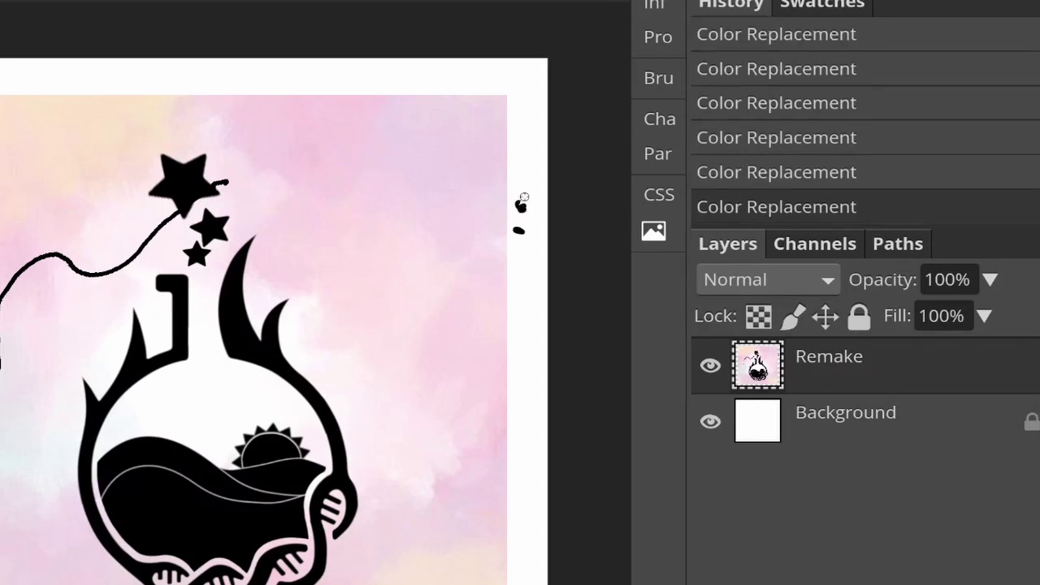
pyautogui.moveTo(515, 182)
pyautogui.mouseDown()
pyautogui.moveTo(528, 176)
pyautogui.moveTo(522, 189)
pyautogui.mouseUp()
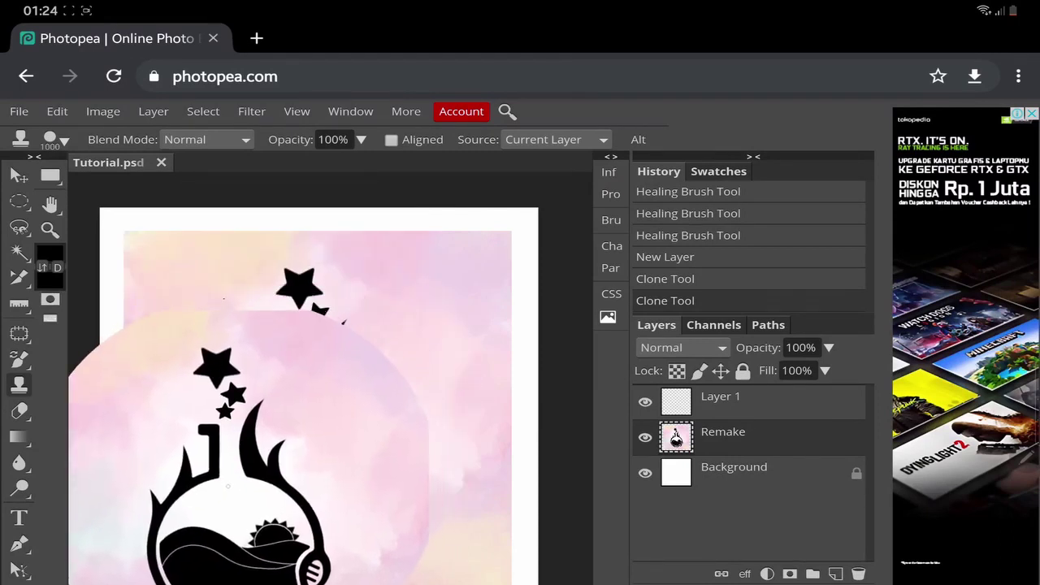
# Step: Clone the flask artwork lower on the Remake layer with the Clone Tool at a 1000 px brush size
pyautogui.click(245, 490)
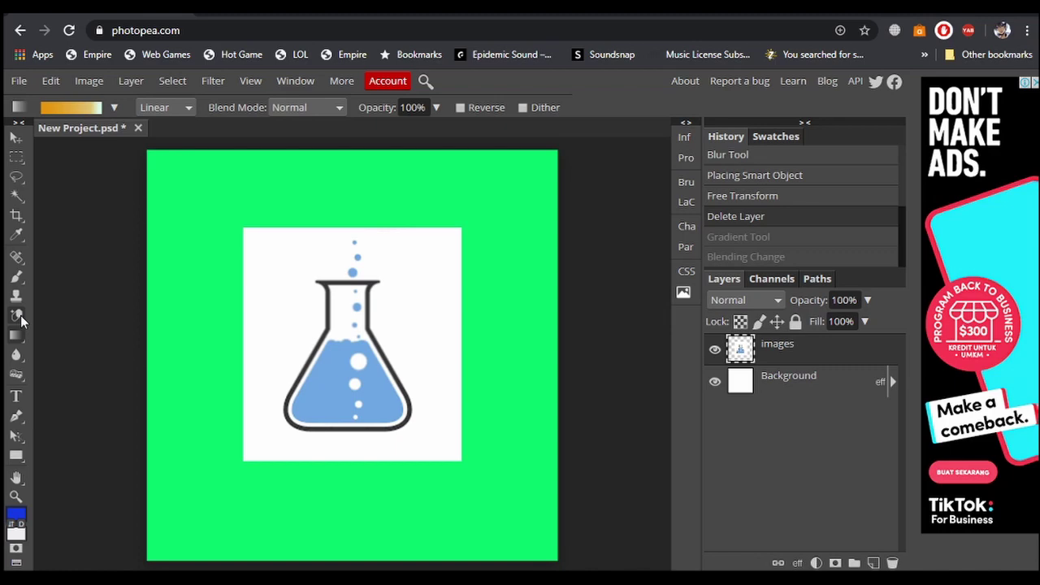
# Step: Erase the upper-left corner of the white square around the blue flask with the Eraser Tool on the images layer
pyautogui.click(20, 315)
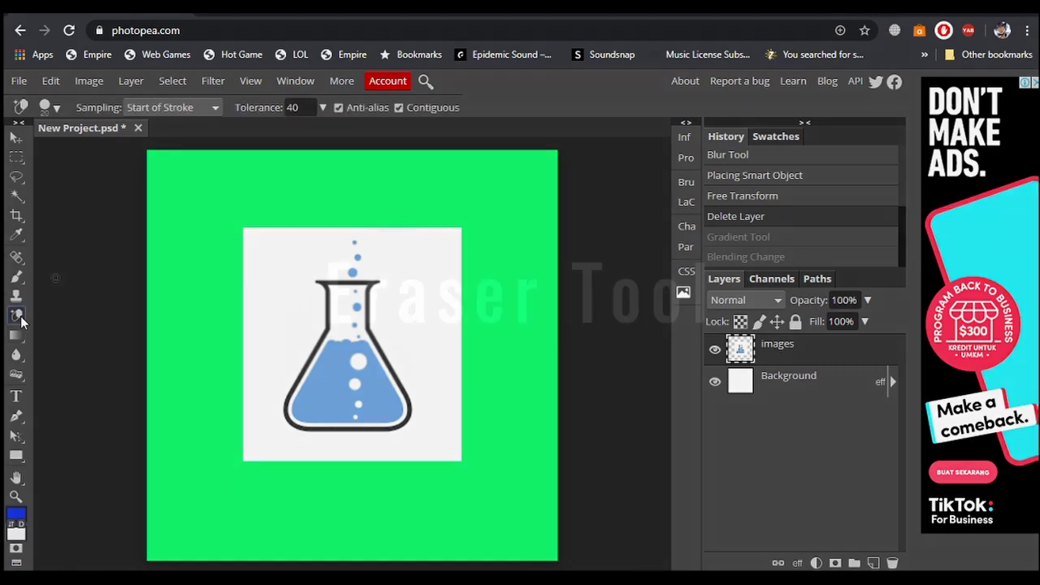
pyautogui.rightClick(21, 316)
pyautogui.click(39, 324)
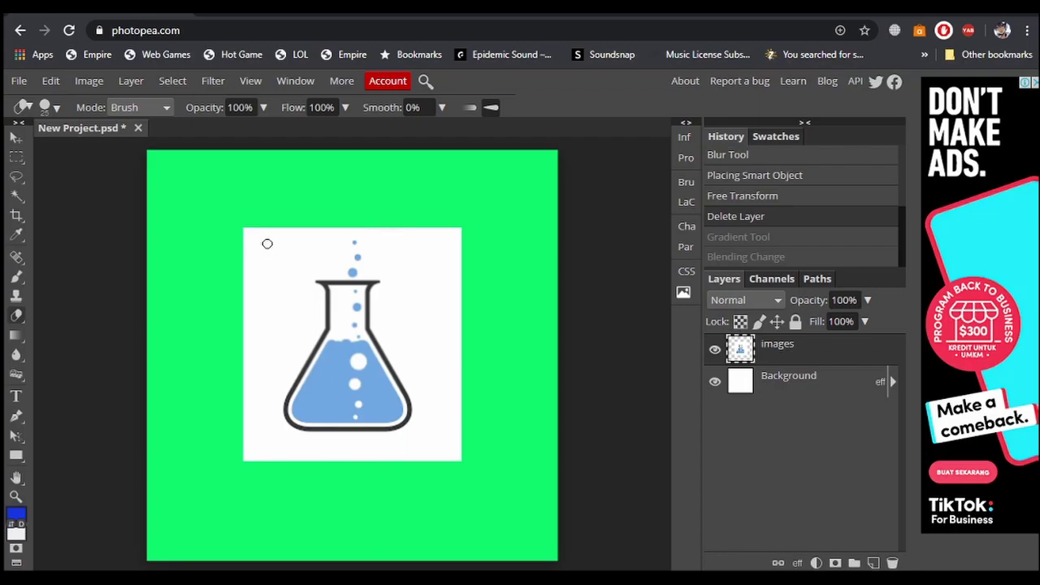
pyautogui.moveTo(682, 183)
pyautogui.mouseDown()
pyautogui.moveTo(664, 252)
pyautogui.moveTo(727, 190)
pyautogui.moveTo(723, 165)
pyautogui.mouseUp()
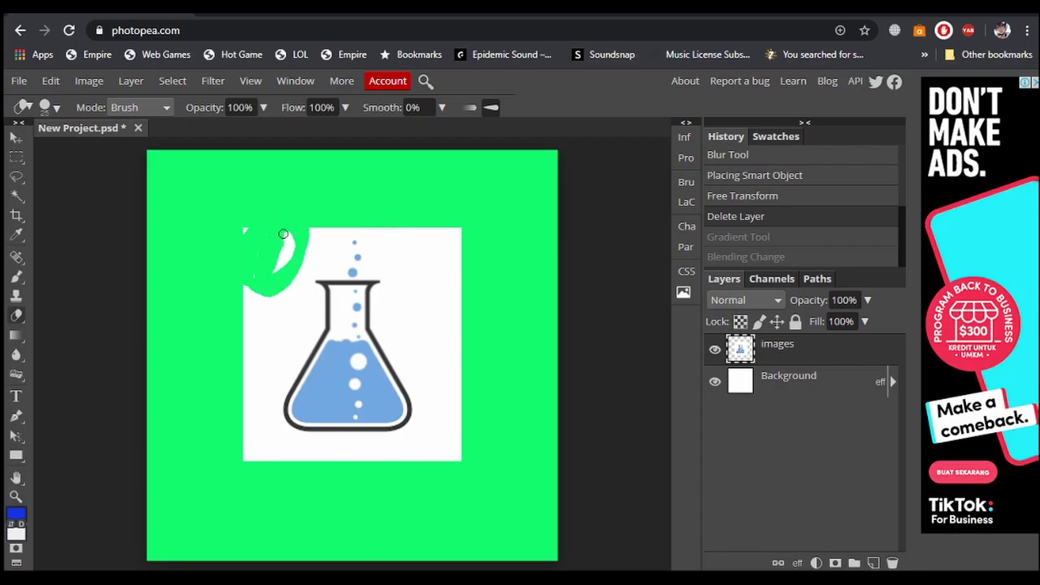
pyautogui.moveTo(283, 234)
pyautogui.mouseDown()
pyautogui.moveTo(252, 279)
pyautogui.moveTo(270, 267)
pyautogui.moveTo(281, 249)
pyautogui.moveTo(227, 257)
pyautogui.mouseUp()
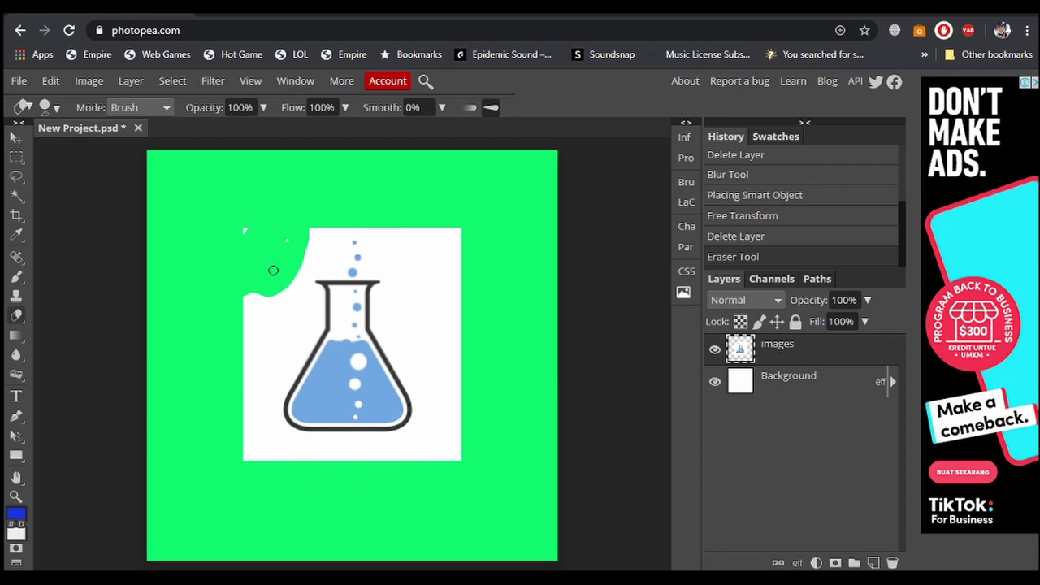
# Step: Increase the eraser size slightly and erase more of the white area just left of the flask neck
pyautogui.rightClick(273, 270)
pyautogui.click(334, 305)
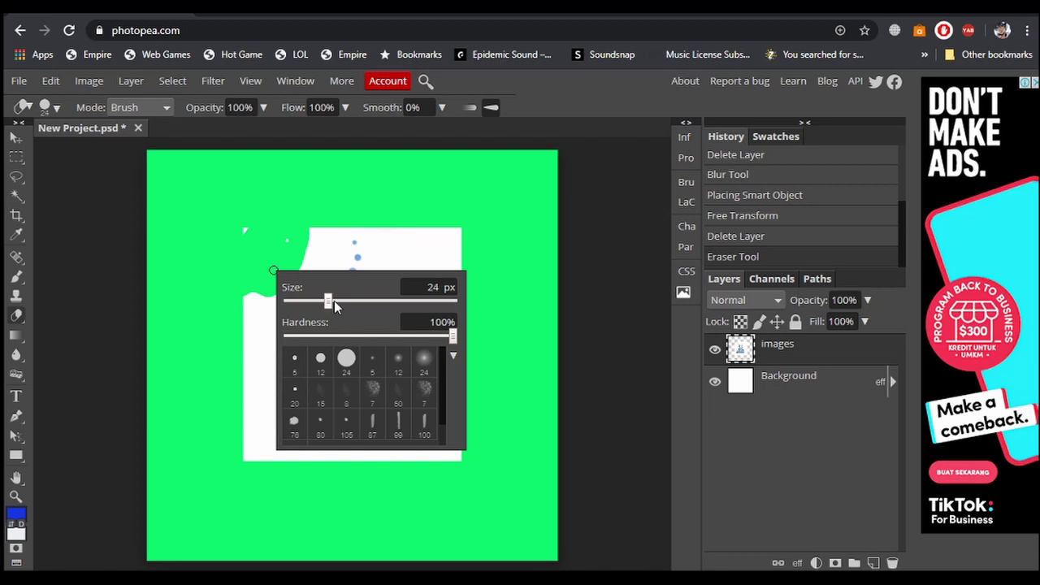
pyautogui.moveTo(334, 305)
pyautogui.mouseDown()
pyautogui.moveTo(349, 303)
pyautogui.moveTo(333, 303)
pyautogui.mouseUp()
pyautogui.moveTo(236, 312)
pyautogui.mouseDown()
pyautogui.moveTo(262, 316)
pyautogui.moveTo(276, 314)
pyautogui.moveTo(291, 281)
pyautogui.mouseUp()
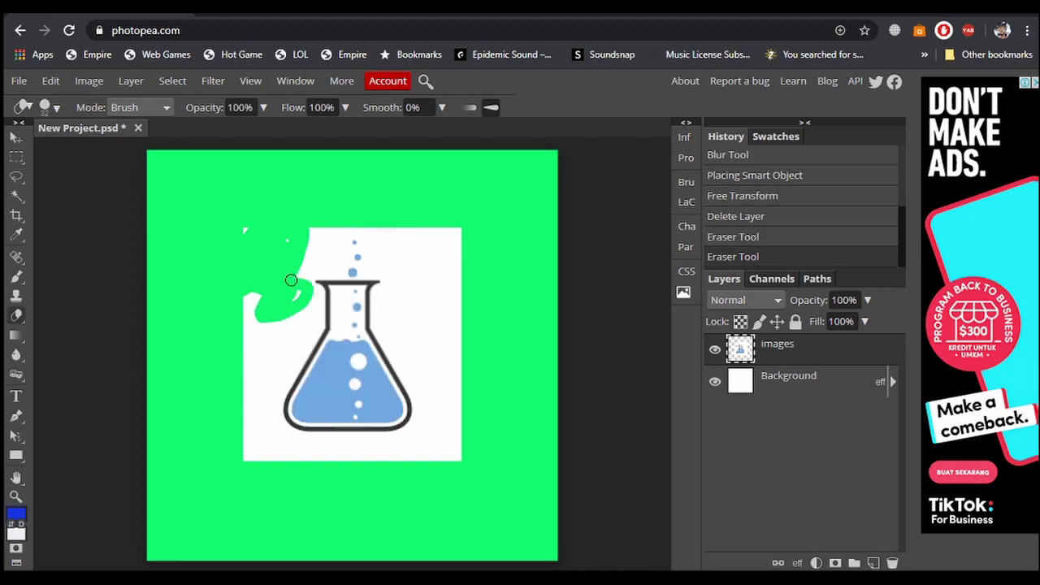
# Step: Undo both eraser strokes on the images layer
pyautogui.hotkey('ctrl', 'z')
pyautogui.hotkey('ctrl', 'z')
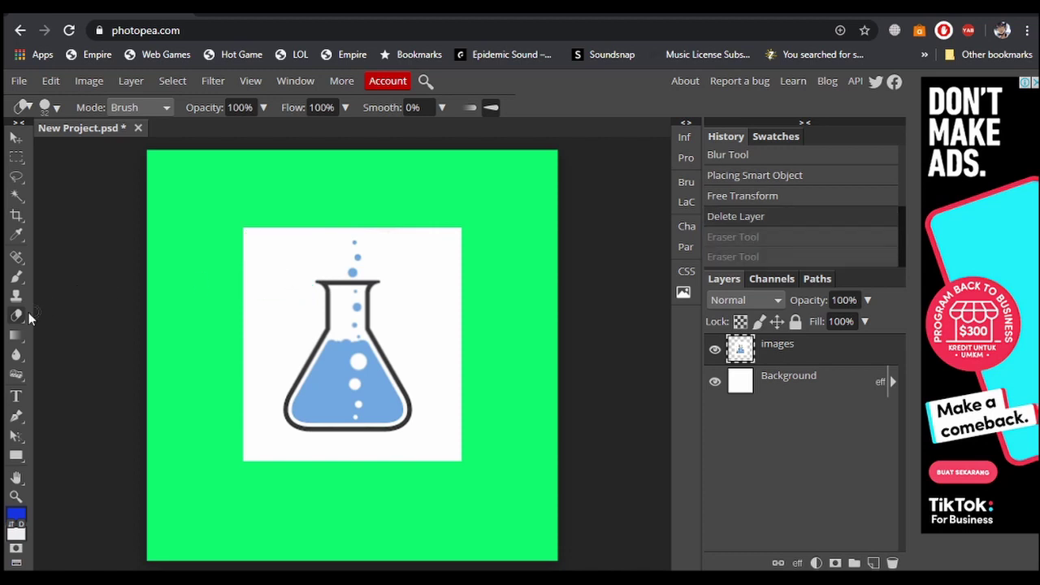
# Step: Try the Background Eraser at tolerance 40 on the white area around the flask neck, and revert the erasing
pyautogui.rightClick(18, 315)
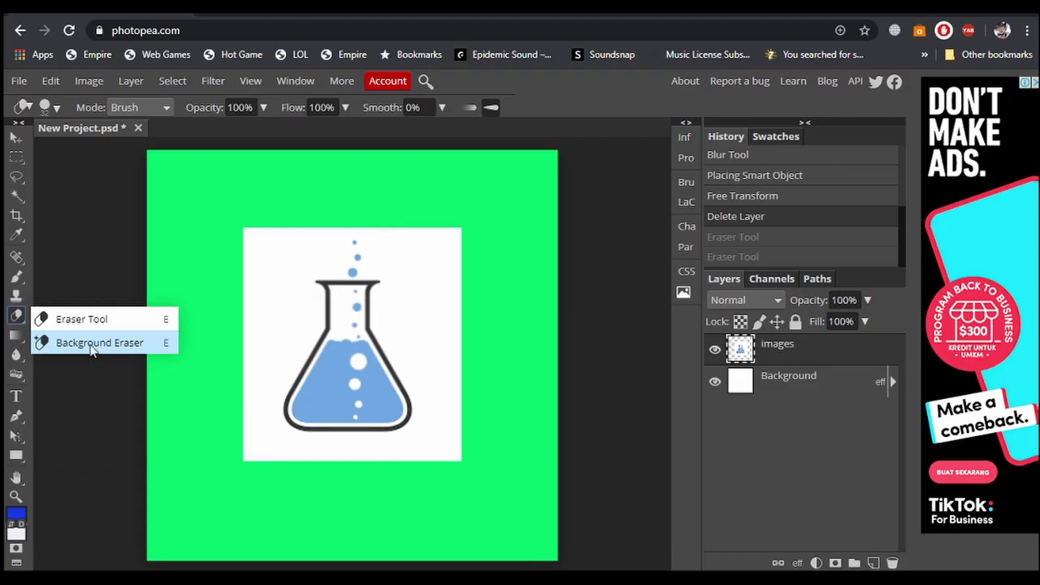
pyautogui.click(213, 470)
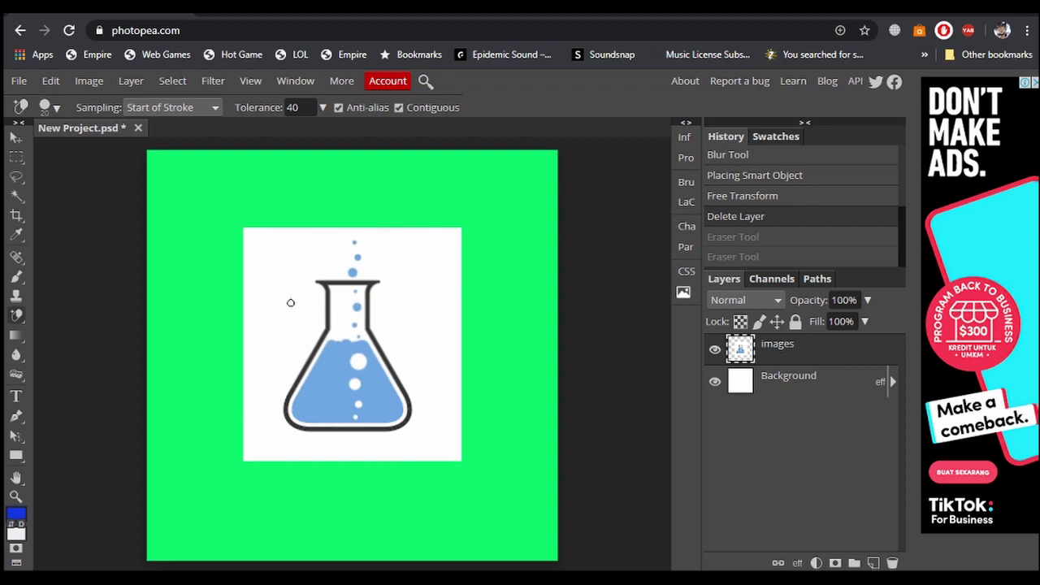
pyautogui.moveTo(269, 286)
pyautogui.mouseDown()
pyautogui.moveTo(370, 284)
pyautogui.moveTo(244, 283)
pyautogui.moveTo(482, 282)
pyautogui.moveTo(220, 294)
pyautogui.moveTo(281, 308)
pyautogui.moveTo(480, 310)
pyautogui.moveTo(353, 307)
pyautogui.moveTo(436, 320)
pyautogui.moveTo(322, 317)
pyautogui.moveTo(328, 306)
pyautogui.moveTo(380, 309)
pyautogui.moveTo(311, 314)
pyautogui.moveTo(367, 321)
pyautogui.moveTo(292, 305)
pyautogui.mouseUp()
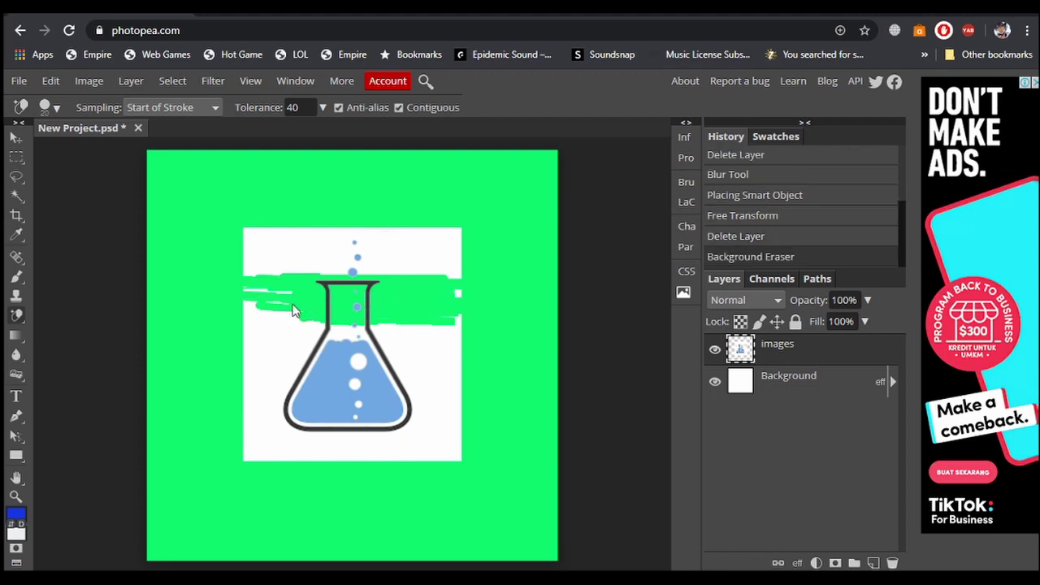
pyautogui.click(782, 235)
# Step: Try diagonal orange-to-mint linear gradients with the Gradient Tool on the images layer, and undo them all
pyautogui.rightClick(16, 335)
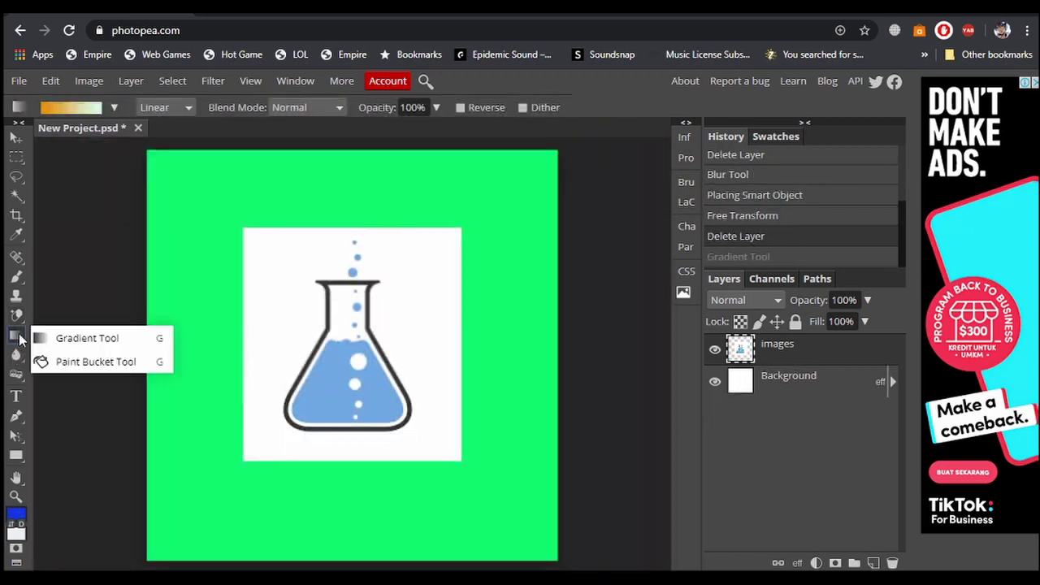
pyautogui.click(41, 339)
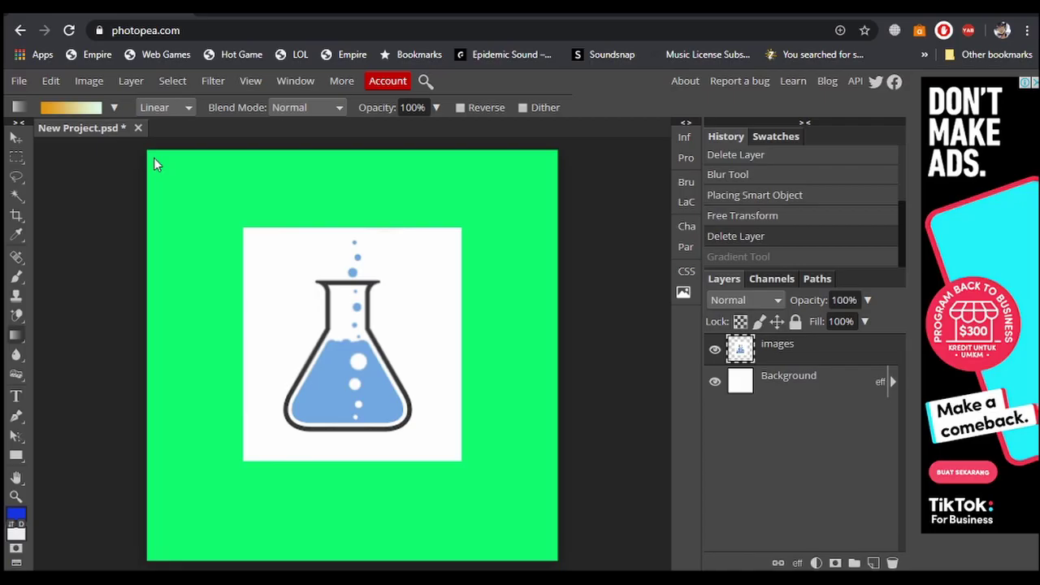
pyautogui.moveTo(154, 158); pyautogui.dragTo(549, 554)
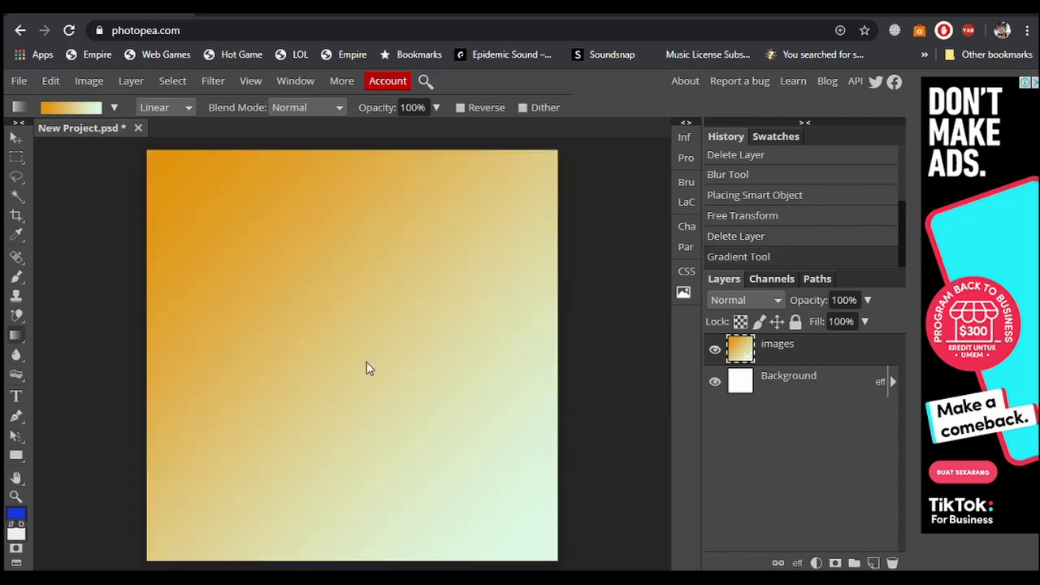
pyautogui.moveTo(352, 336)
pyautogui.mouseDown()
pyautogui.moveTo(374, 390)
pyautogui.moveTo(358, 335)
pyautogui.mouseUp()
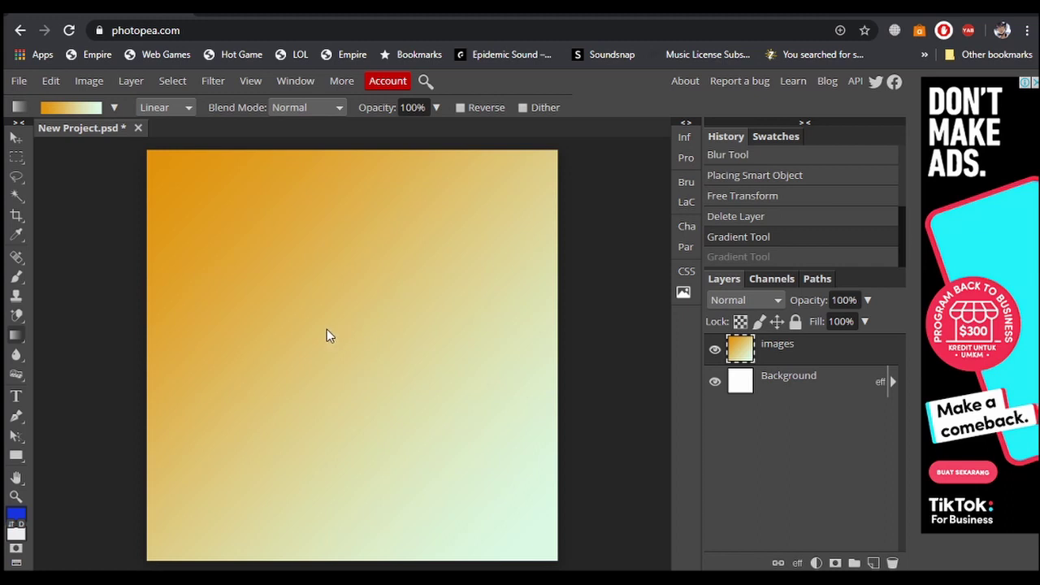
pyautogui.moveTo(331, 332); pyautogui.dragTo(359, 366)
pyautogui.moveTo(165, 179); pyautogui.dragTo(544, 559)
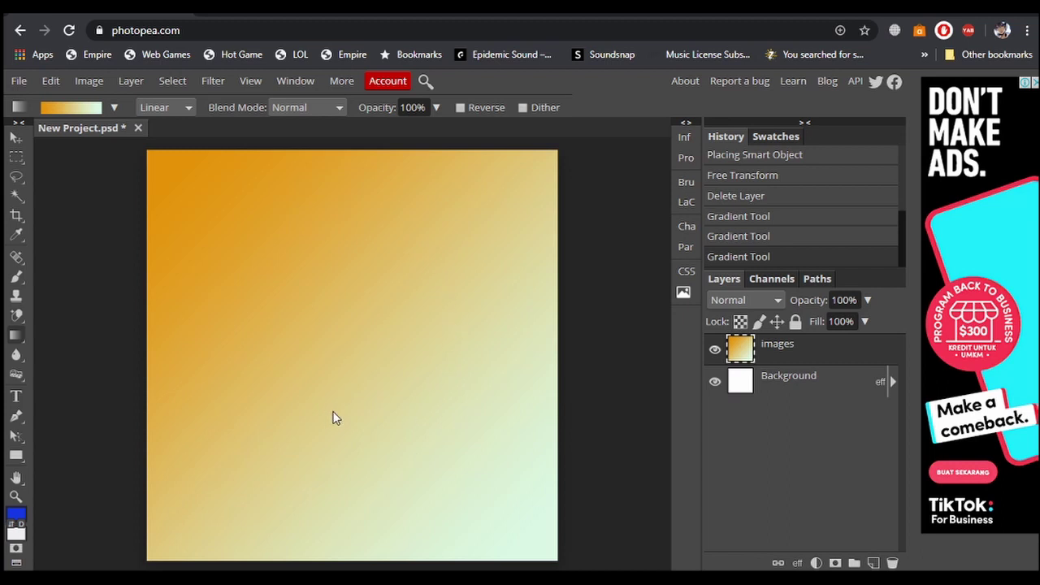
pyautogui.hotkey('ctrl', 'z')
pyautogui.hotkey('ctrl', 'z')
pyautogui.hotkey('ctrl', 'z')
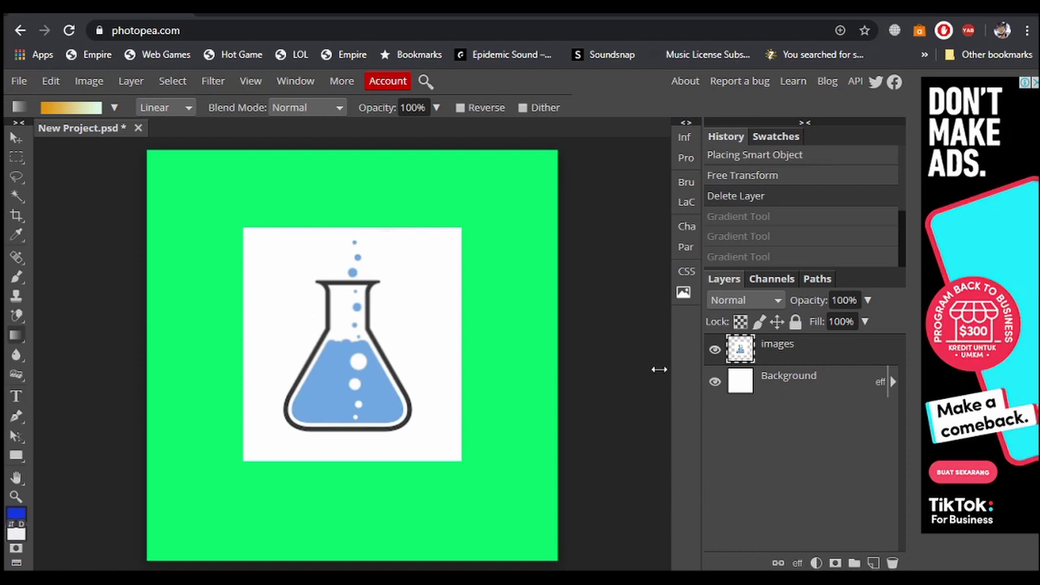
# Step: Add a new layer with a diagonal orange-to-mint linear gradient and place it beneath the images layer
pyautogui.click(131, 80)
pyautogui.moveTo(171, 106)
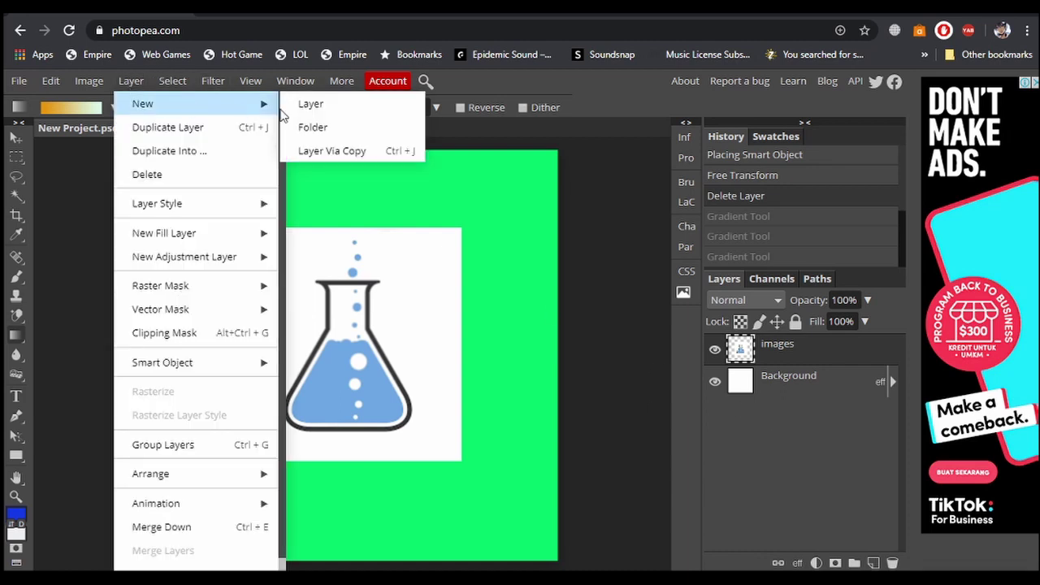
pyautogui.click(307, 103)
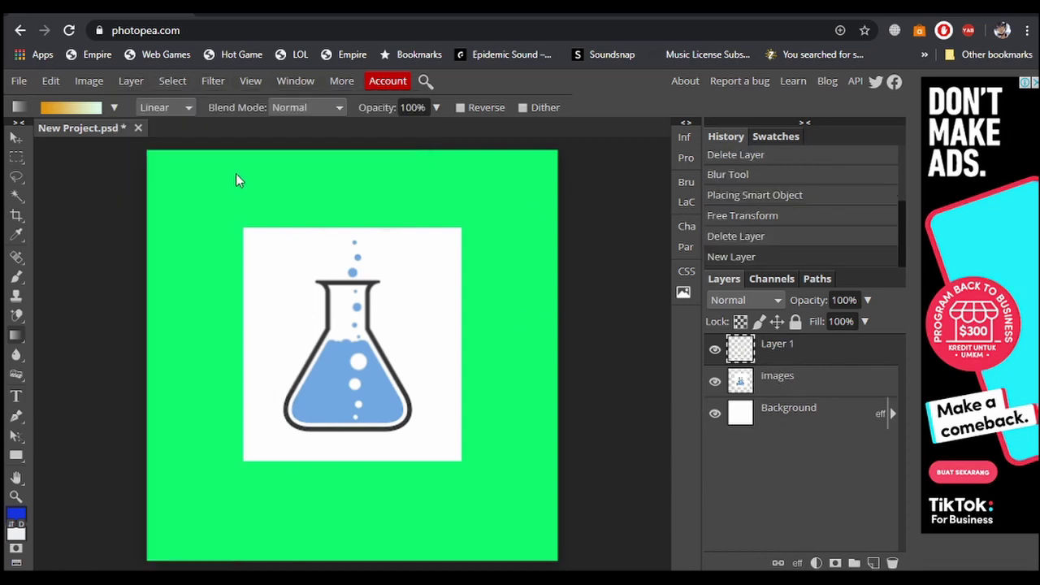
pyautogui.moveTo(155, 161); pyautogui.dragTo(529, 544)
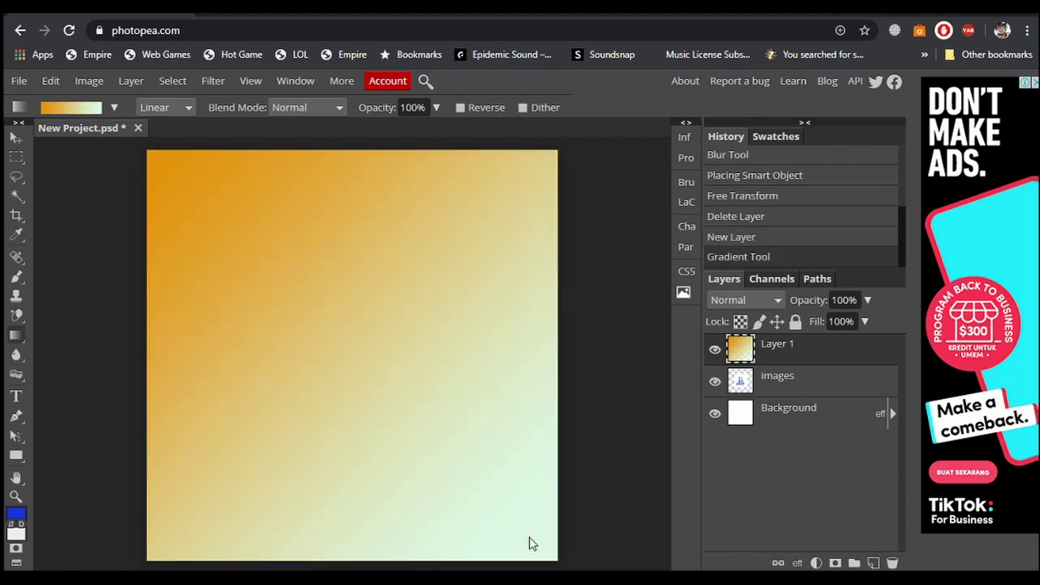
pyautogui.moveTo(792, 396); pyautogui.dragTo(794, 396)
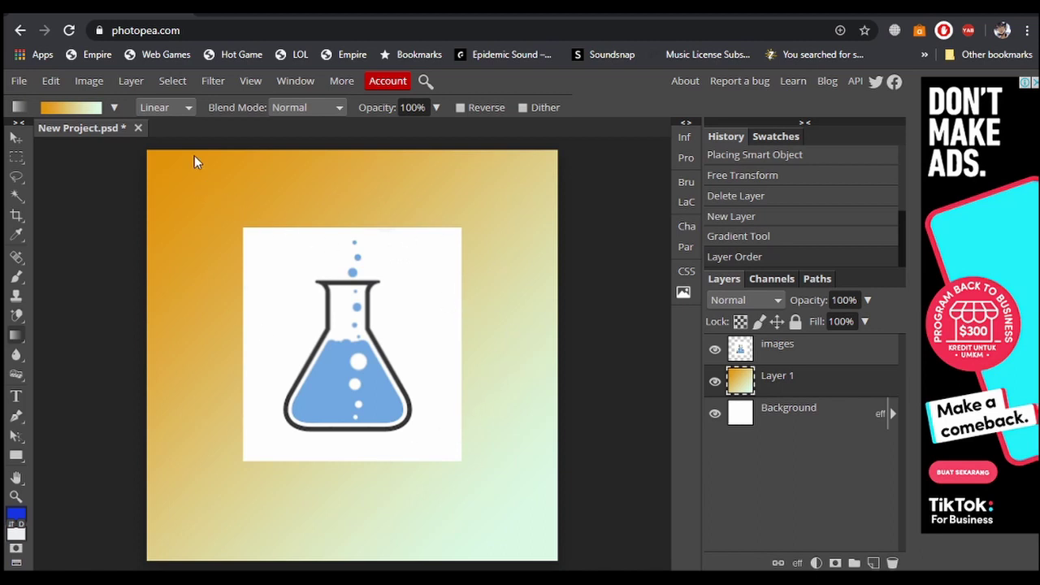
# Step: Set the gradient's start color to green 0eee4e, shift its pale end stop to the far end, and redraw it diagonally across Layer 1
pyautogui.click(63, 106)
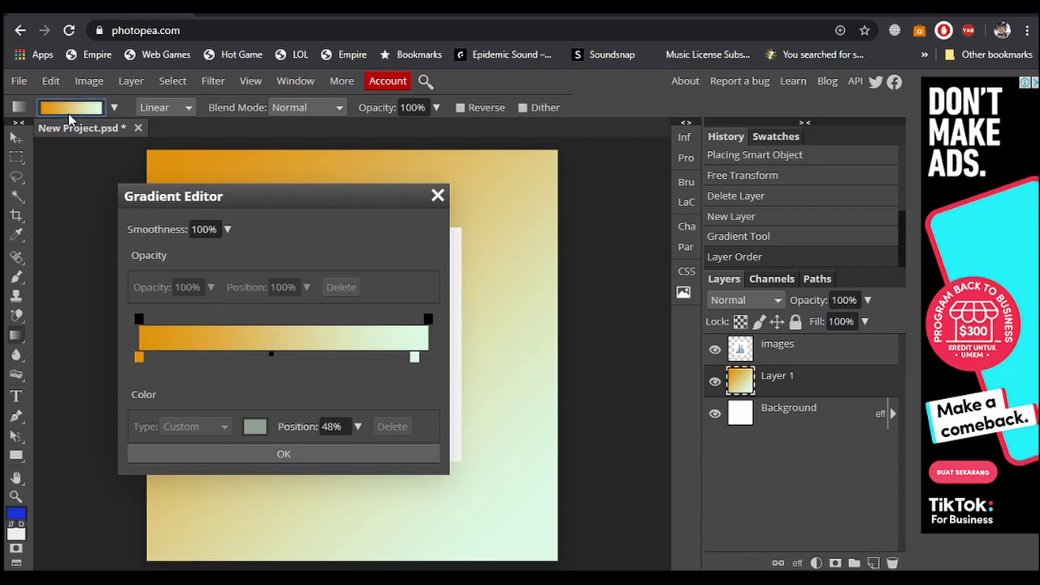
pyautogui.doubleClick(139, 356)
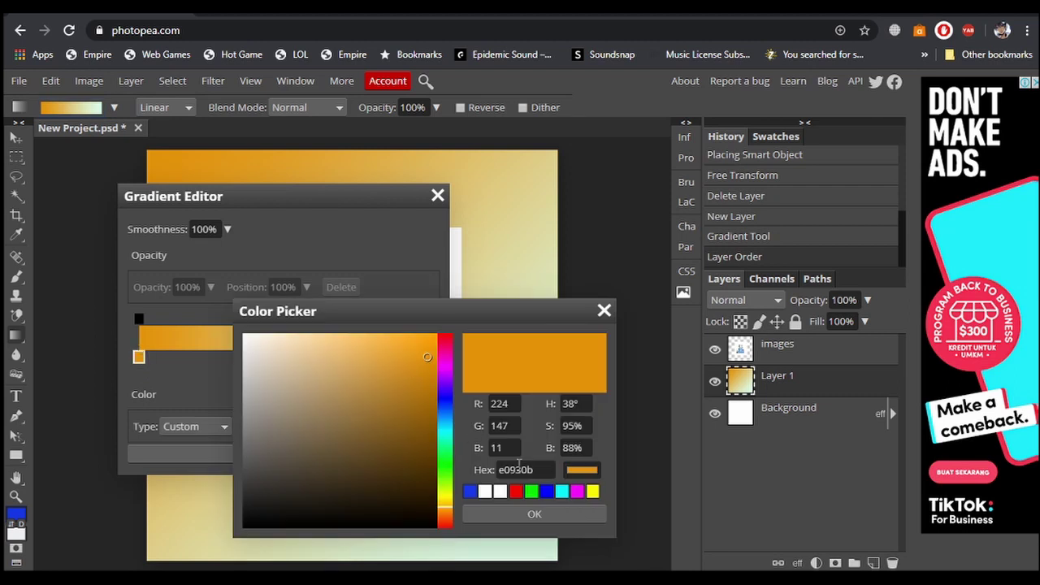
pyautogui.click(418, 439)
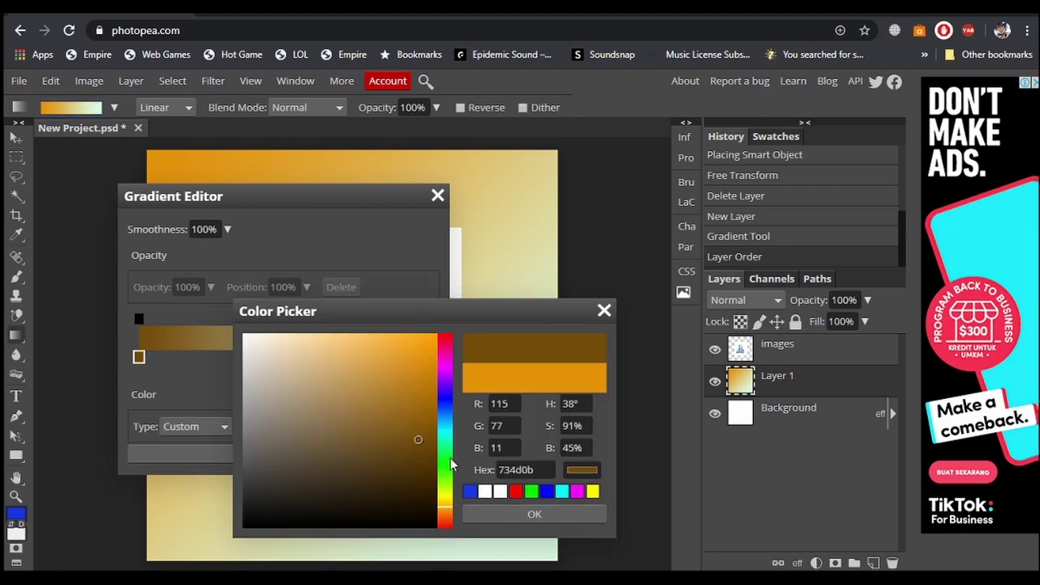
pyautogui.click(449, 457)
pyautogui.click(424, 347)
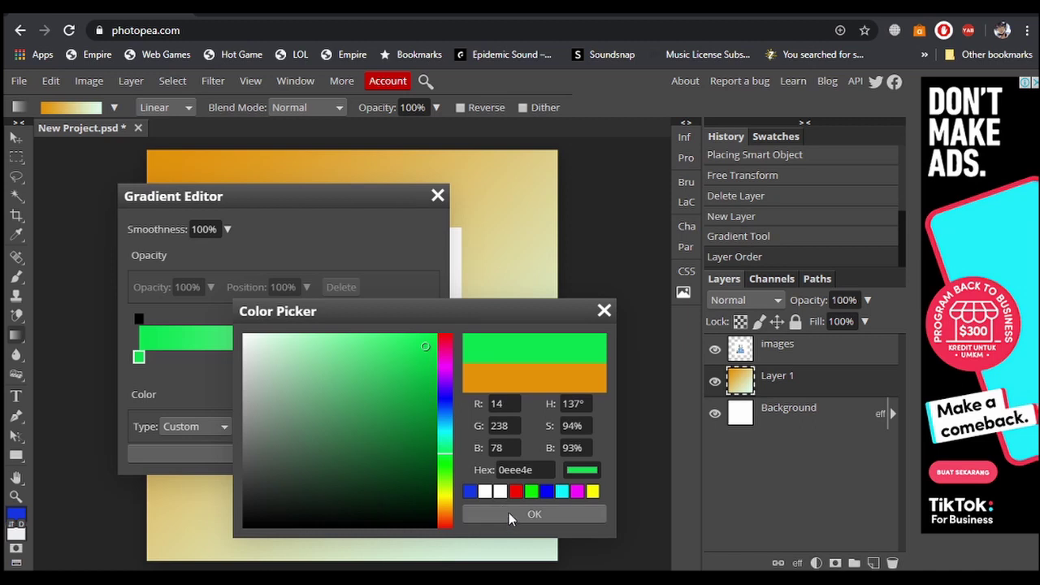
pyautogui.click(510, 513)
pyautogui.moveTo(415, 360); pyautogui.dragTo(431, 359)
pyautogui.click(325, 453)
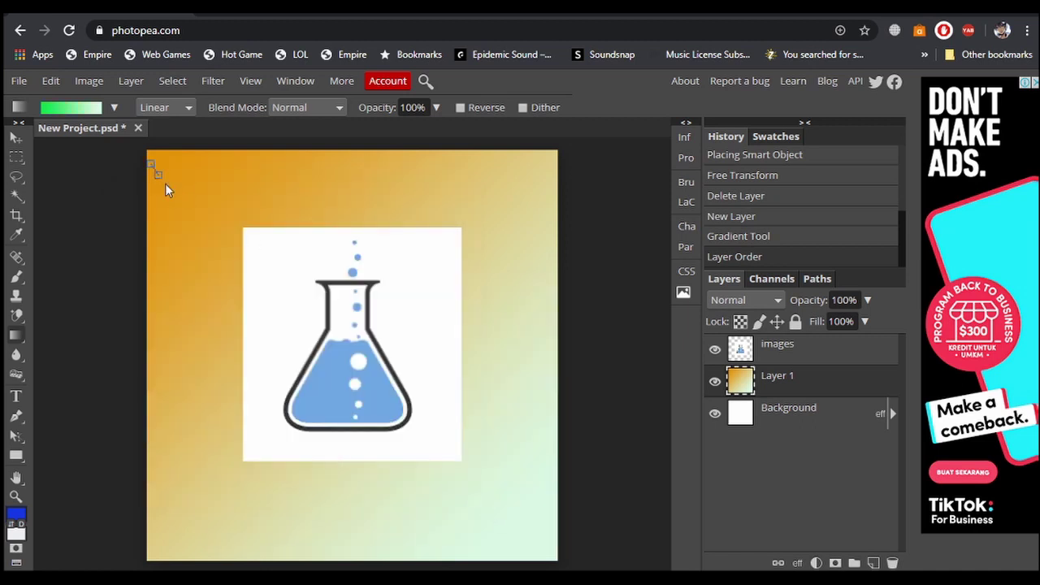
pyautogui.moveTo(165, 187); pyautogui.dragTo(518, 543)
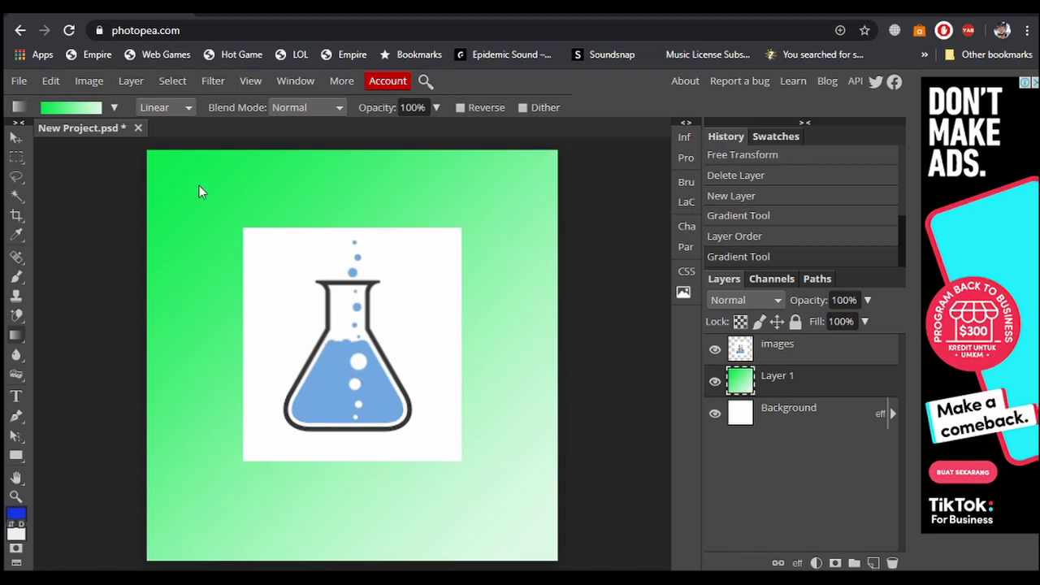
# Step: Fill the flask's blue liquid on the images layer with green 0eef93 using the Paint Bucket Tool
pyautogui.rightClick(15, 340)
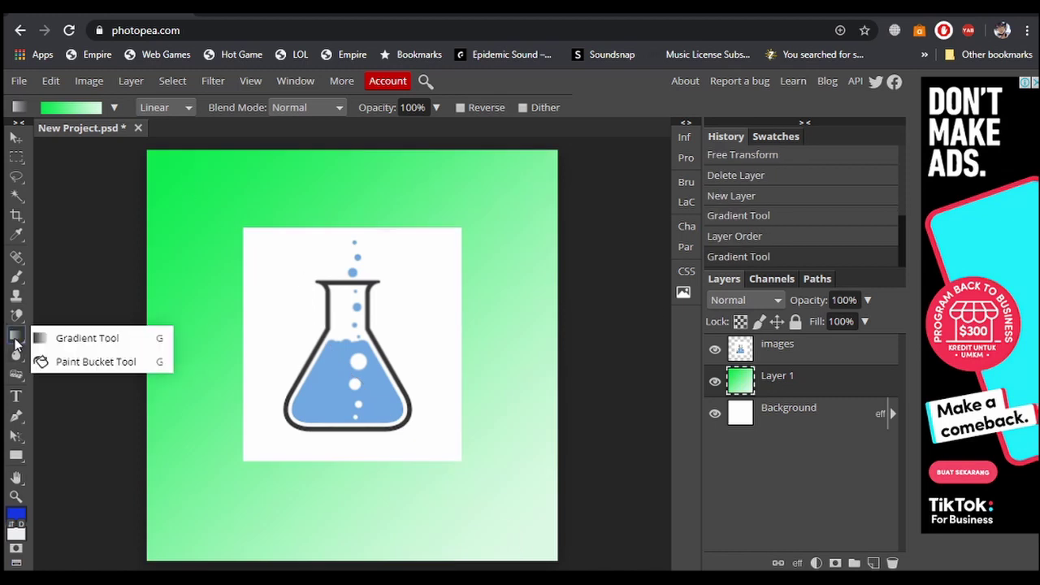
pyautogui.click(96, 362)
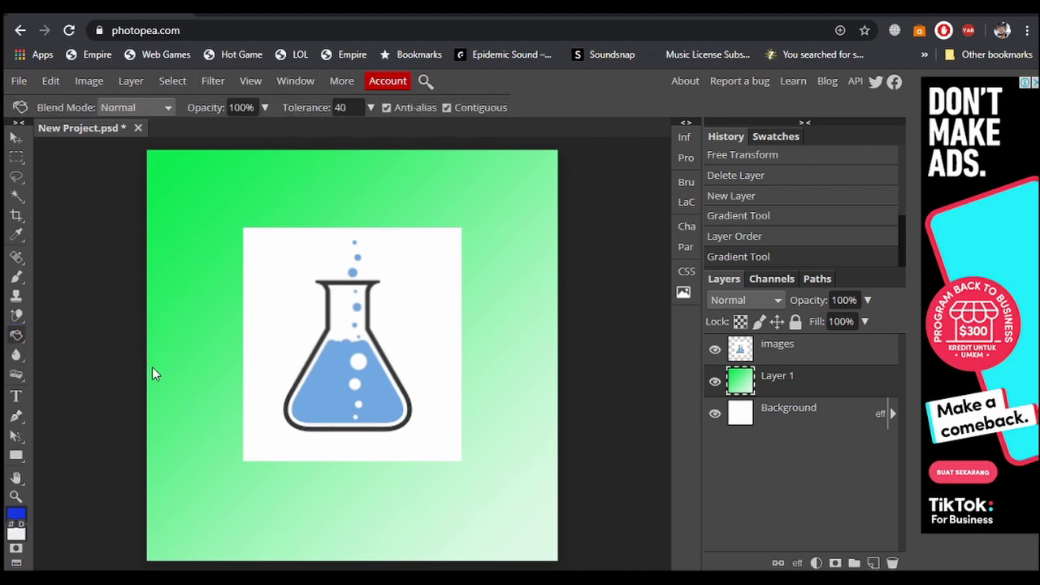
pyautogui.click(16, 513)
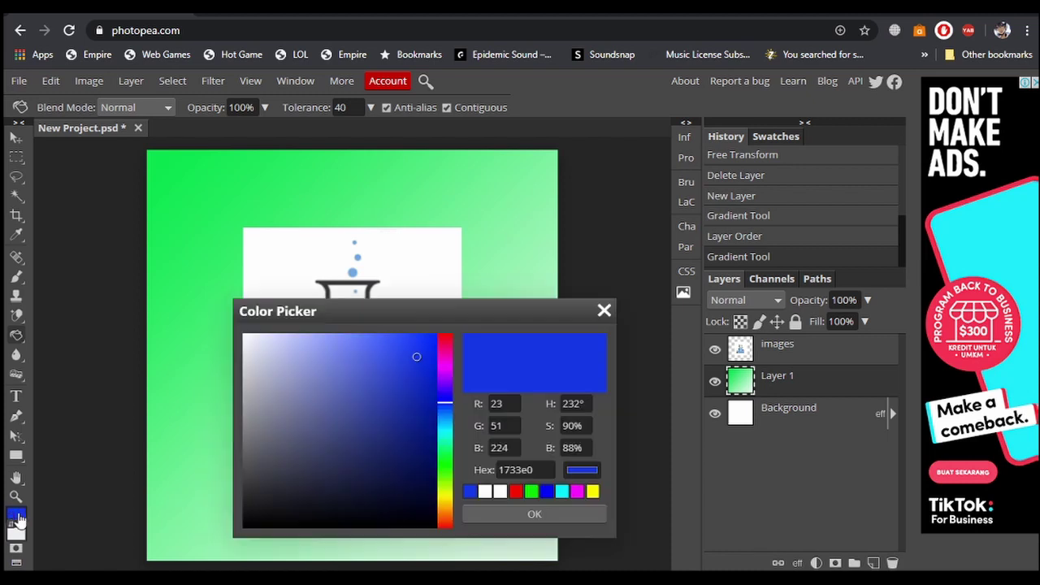
pyautogui.click(444, 449)
pyautogui.click(426, 346)
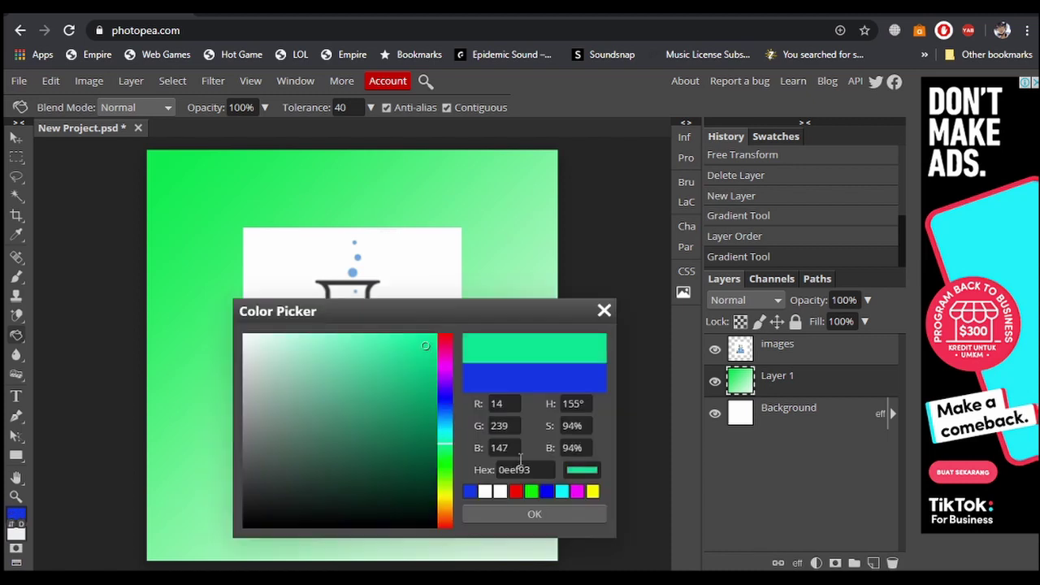
pyautogui.click(513, 514)
pyautogui.click(328, 345)
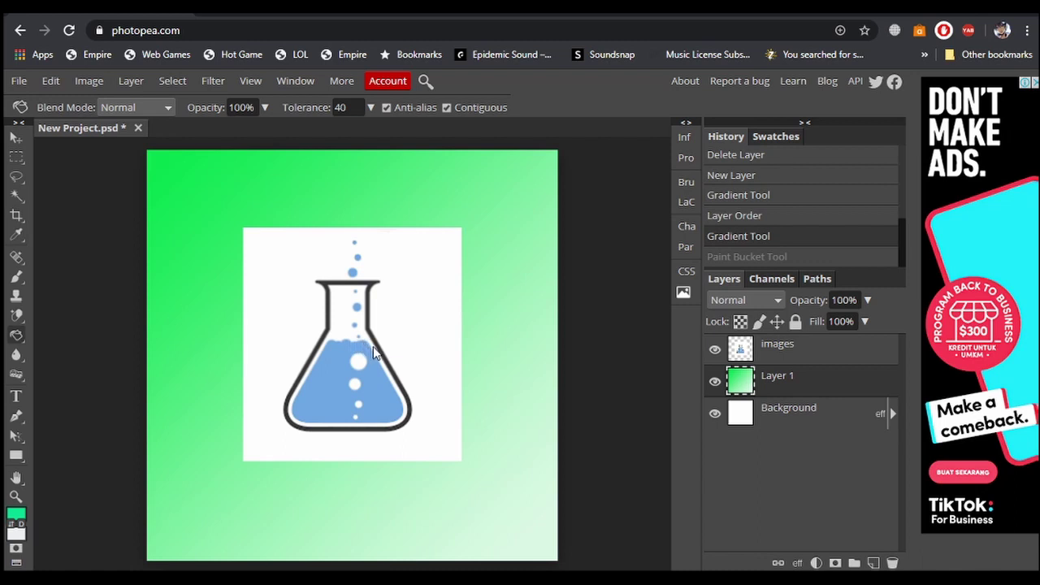
pyautogui.click(788, 351)
pyautogui.click(377, 393)
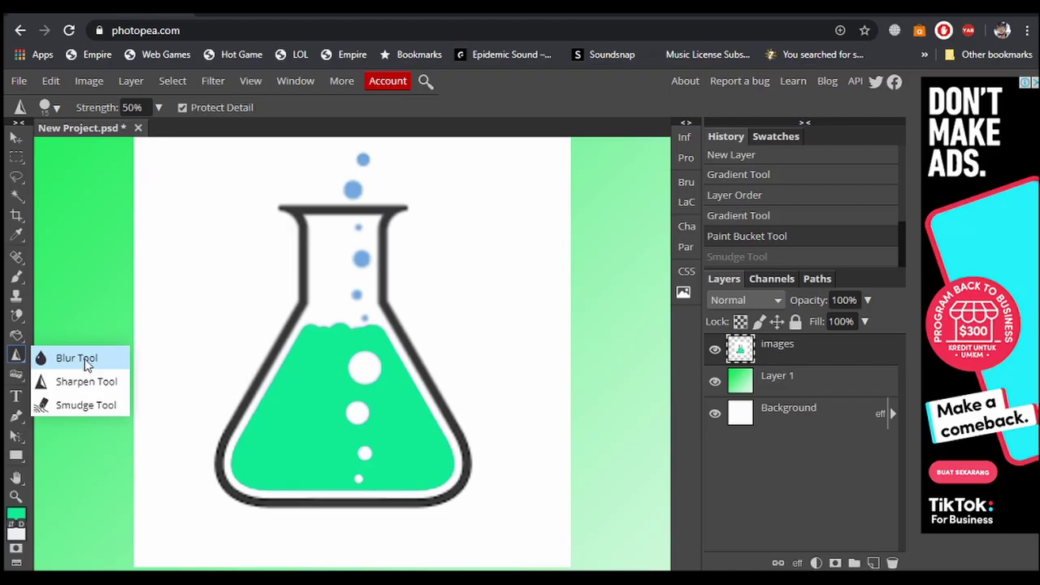
# Step: Sharpen the flask's rim, neck, right-hand outline and the bubbles in the neck with the Sharpen Tool at 50% strength
pyautogui.click(84, 382)
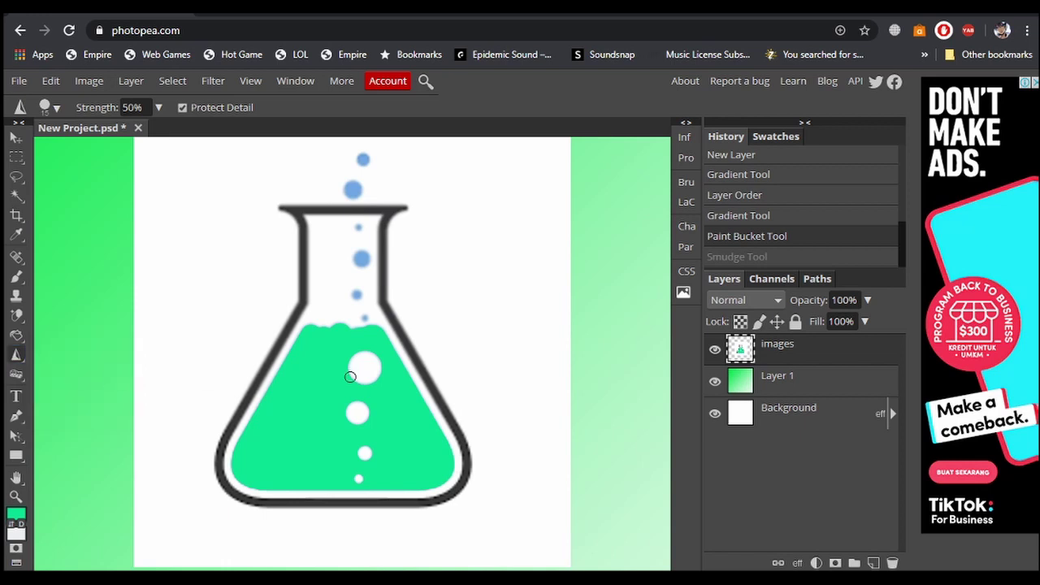
pyautogui.click(11, 355)
pyautogui.click(82, 381)
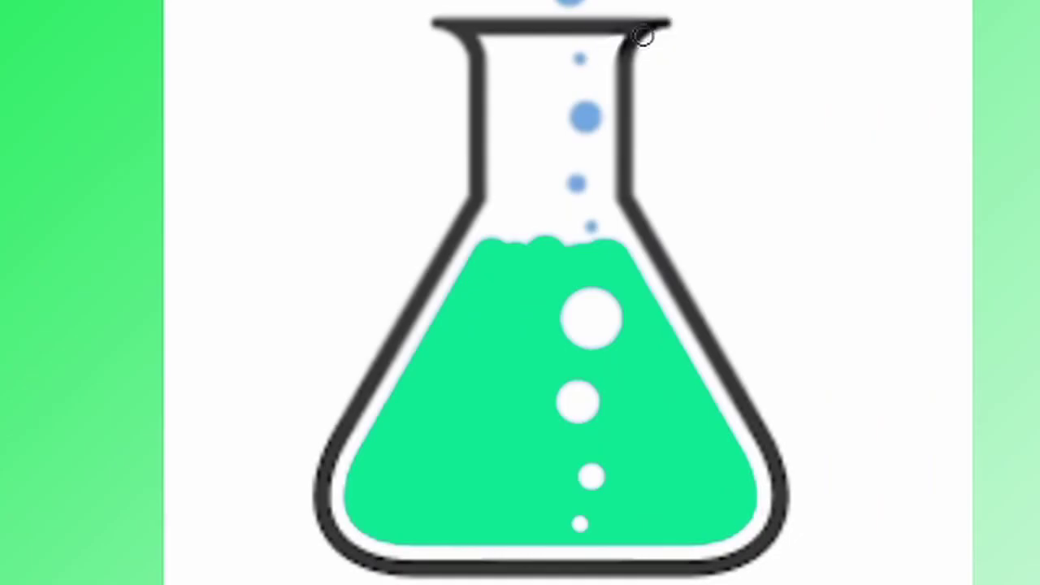
pyautogui.moveTo(390, 213)
pyautogui.mouseDown()
pyautogui.moveTo(401, 211)
pyautogui.moveTo(315, 206)
pyautogui.moveTo(274, 225)
pyautogui.mouseUp()
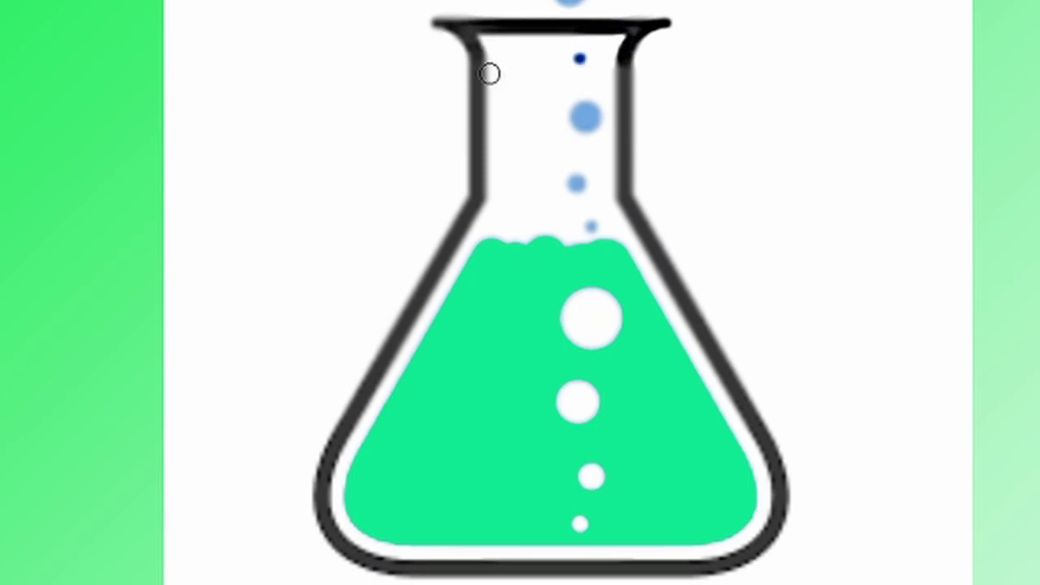
pyautogui.moveTo(579, 59)
pyautogui.mouseDown()
pyautogui.moveTo(599, 121)
pyautogui.moveTo(604, 65)
pyautogui.moveTo(636, 75)
pyautogui.moveTo(590, 70)
pyautogui.moveTo(609, 72)
pyautogui.moveTo(594, 122)
pyautogui.moveTo(628, 159)
pyautogui.moveTo(634, 223)
pyautogui.moveTo(655, 242)
pyautogui.moveTo(661, 274)
pyautogui.moveTo(712, 320)
pyautogui.moveTo(725, 378)
pyautogui.moveTo(769, 431)
pyautogui.moveTo(748, 432)
pyautogui.moveTo(766, 428)
pyautogui.moveTo(743, 413)
pyautogui.moveTo(789, 499)
pyautogui.moveTo(778, 539)
pyautogui.moveTo(781, 455)
pyautogui.mouseUp()
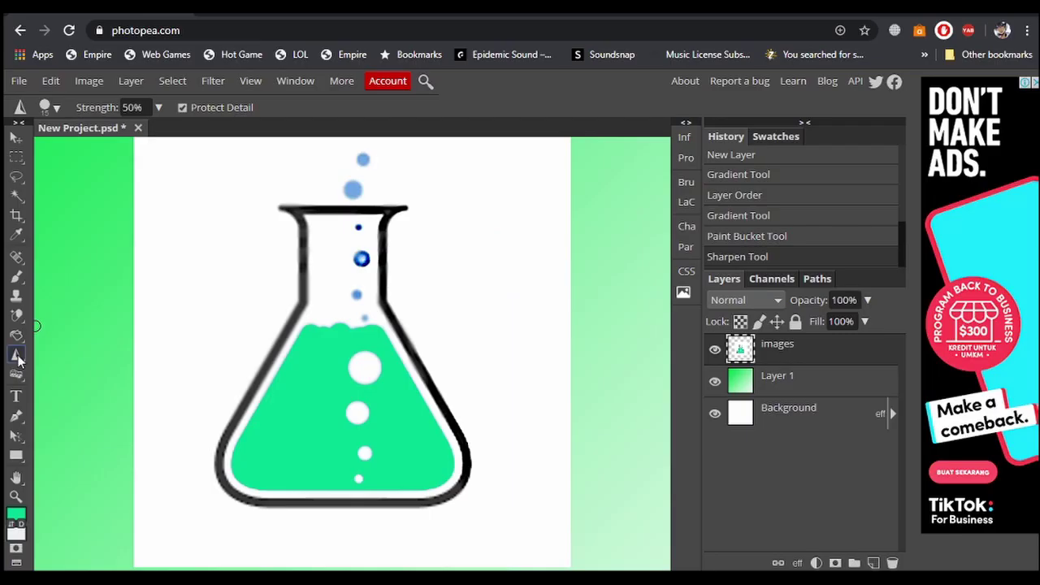
# Step: Soften the flask's right-hand outline and the sharpened bubbles in the neck with the Blur Tool
pyautogui.rightClick(16, 354)
pyautogui.click(73, 354)
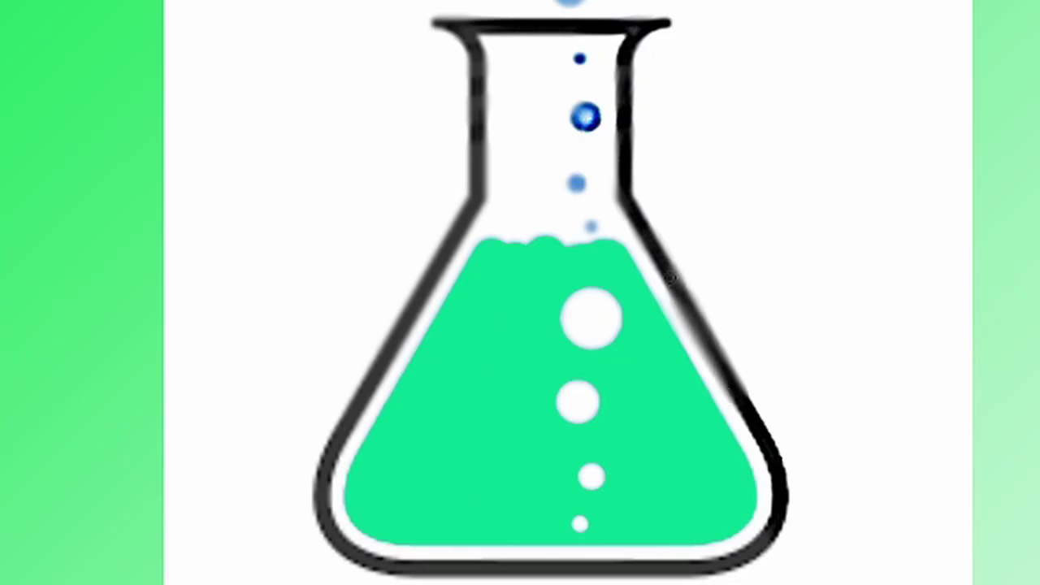
pyautogui.moveTo(671, 278)
pyautogui.mouseDown()
pyautogui.moveTo(738, 374)
pyautogui.moveTo(777, 493)
pyautogui.mouseUp()
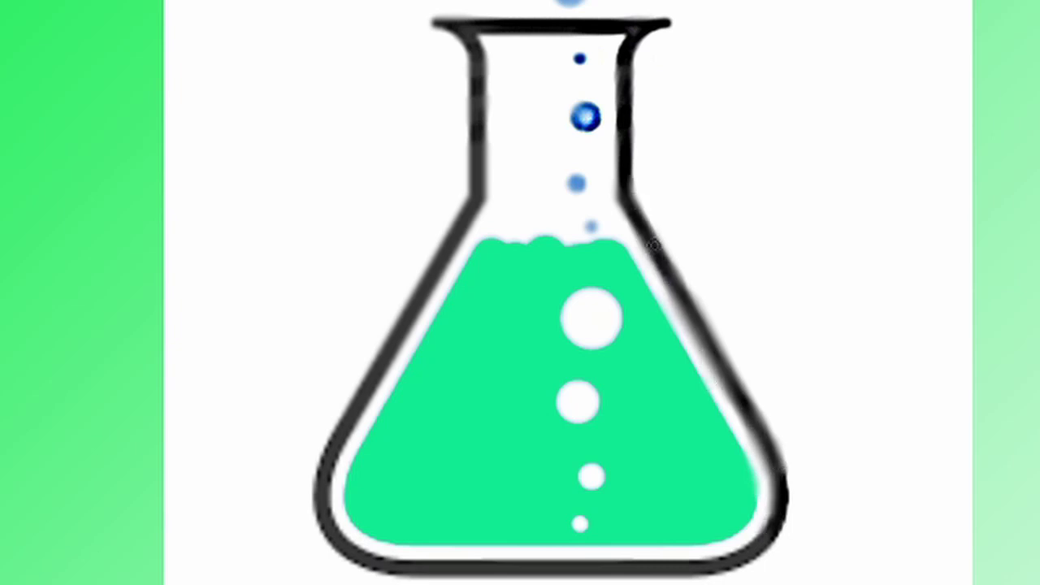
pyautogui.moveTo(626, 7)
pyautogui.mouseDown()
pyautogui.moveTo(600, 54)
pyautogui.moveTo(579, 150)
pyautogui.moveTo(622, 98)
pyautogui.moveTo(611, 16)
pyautogui.mouseUp()
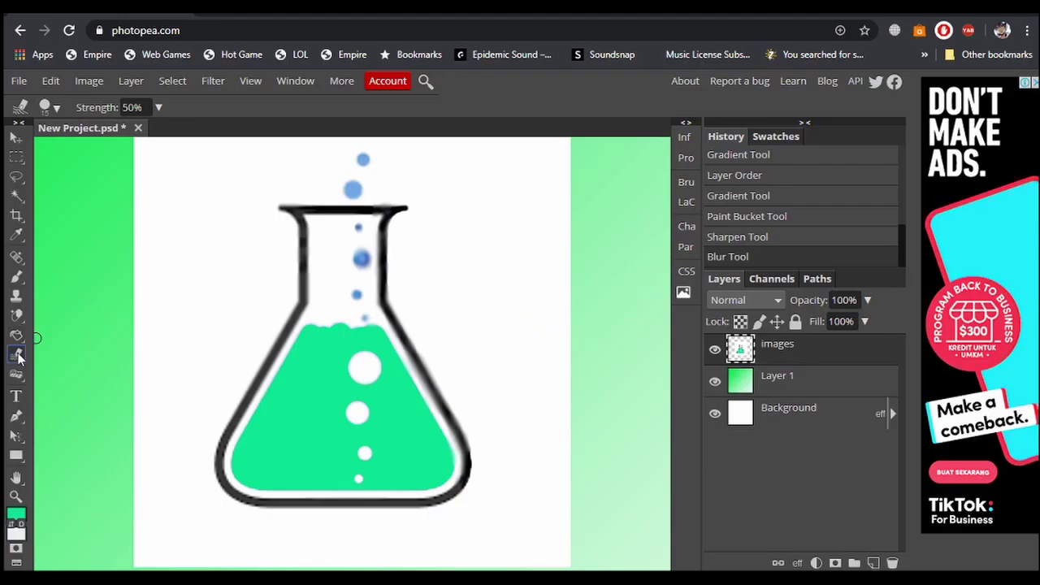
# Step: Try the Smudge Tool at 50% strength across the base of the flask neck, and undo the smudge
pyautogui.rightClick(16, 356)
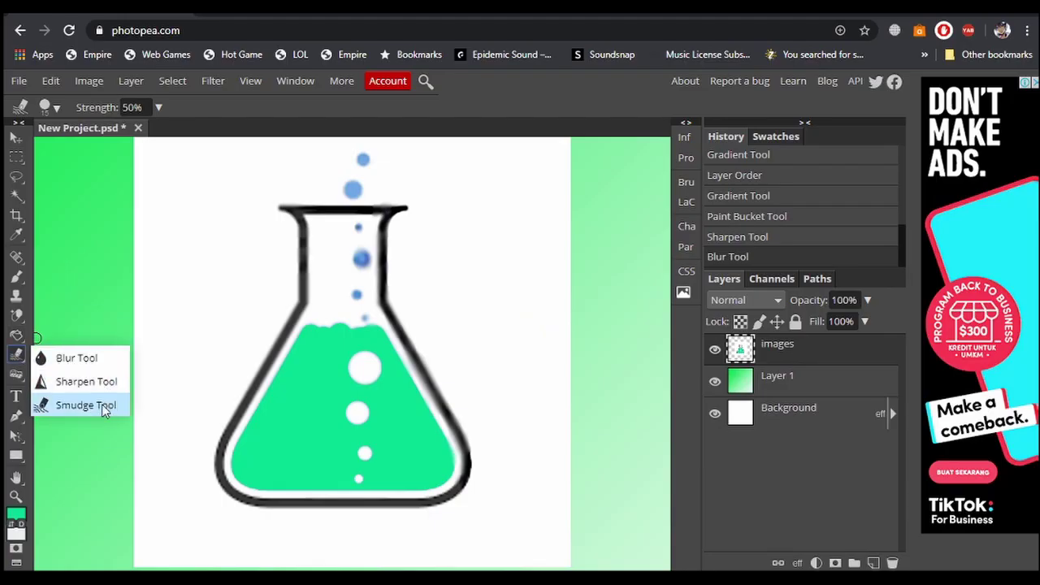
pyautogui.click(102, 405)
pyautogui.moveTo(391, 312)
pyautogui.mouseDown()
pyautogui.moveTo(326, 313)
pyautogui.moveTo(373, 296)
pyautogui.moveTo(400, 263)
pyautogui.moveTo(374, 237)
pyautogui.moveTo(414, 212)
pyautogui.moveTo(375, 207)
pyautogui.moveTo(358, 237)
pyautogui.moveTo(331, 224)
pyautogui.moveTo(346, 191)
pyautogui.moveTo(319, 201)
pyautogui.moveTo(317, 226)
pyautogui.moveTo(280, 226)
pyautogui.moveTo(299, 236)
pyautogui.moveTo(326, 221)
pyautogui.moveTo(310, 220)
pyautogui.moveTo(294, 266)
pyautogui.moveTo(337, 286)
pyautogui.moveTo(277, 317)
pyautogui.mouseUp()
pyautogui.hotkey('ctrl', 'z')
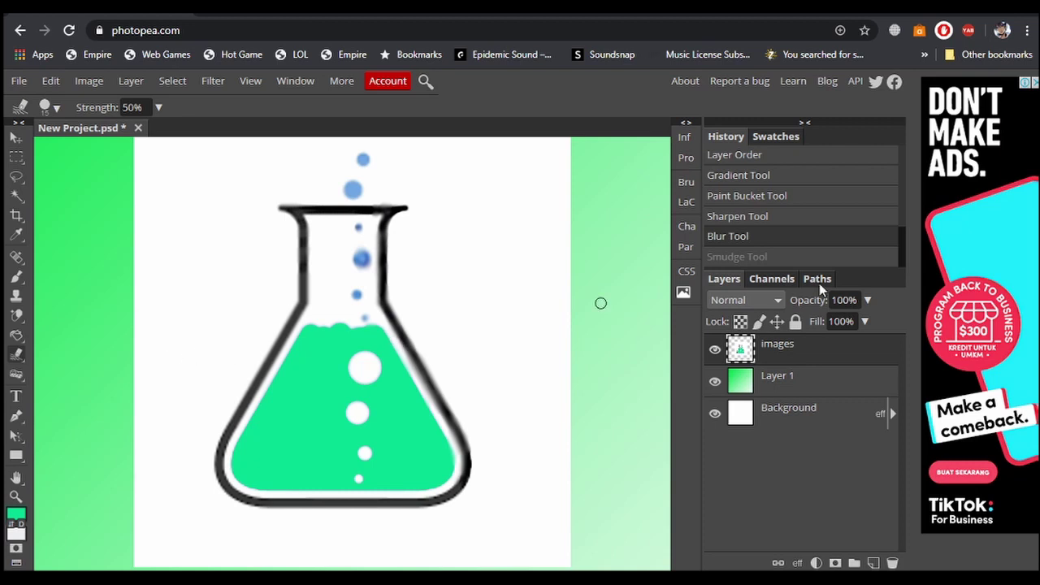
# Step: Revert to the state after the paint bucket fill, and lighten the left part of the green liquid with the Dodge Tool at 50% exposure, Midtones range
pyautogui.click(886, 193)
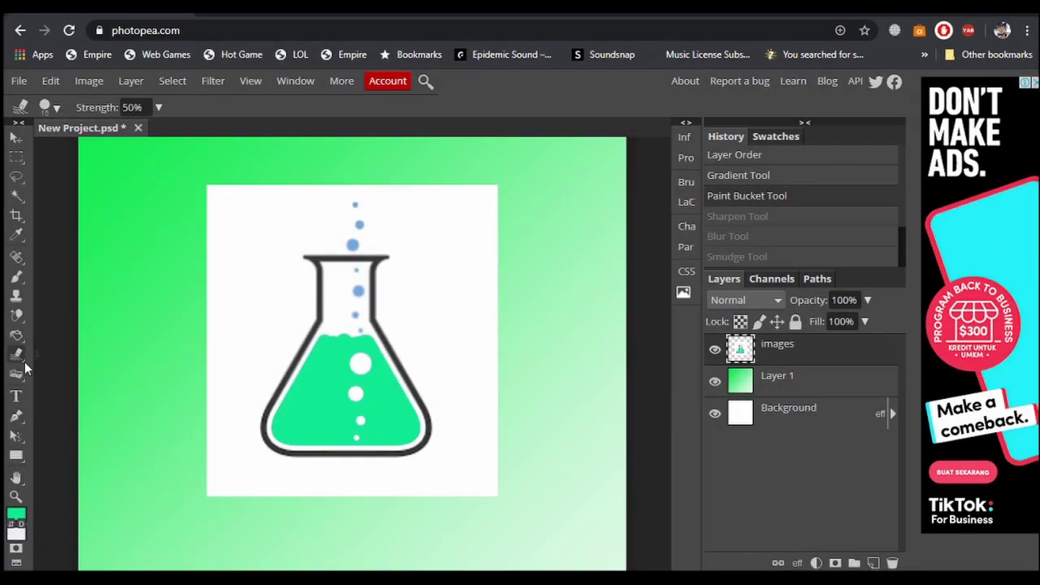
pyautogui.click(18, 373)
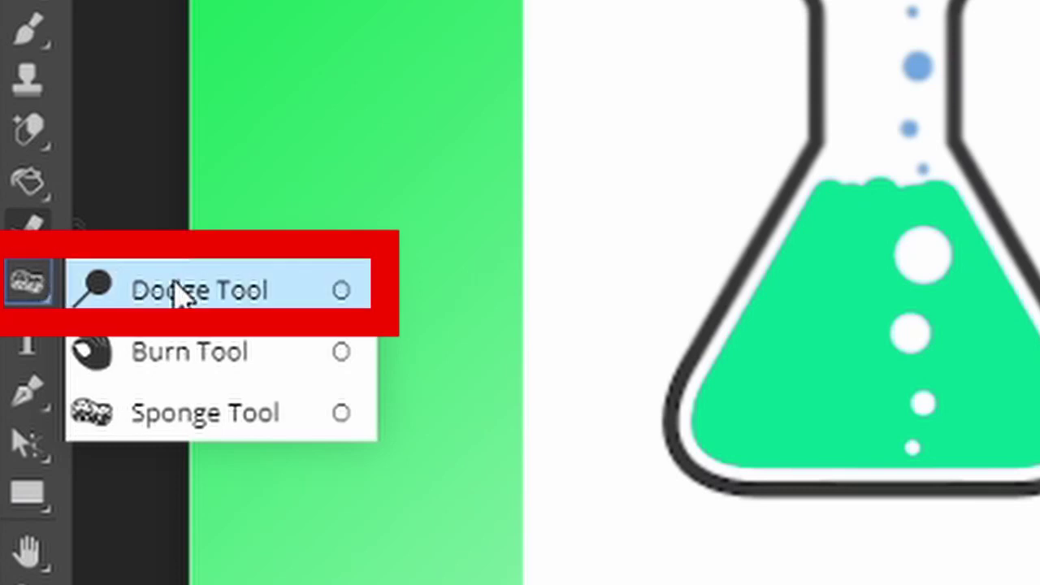
pyautogui.click(180, 294)
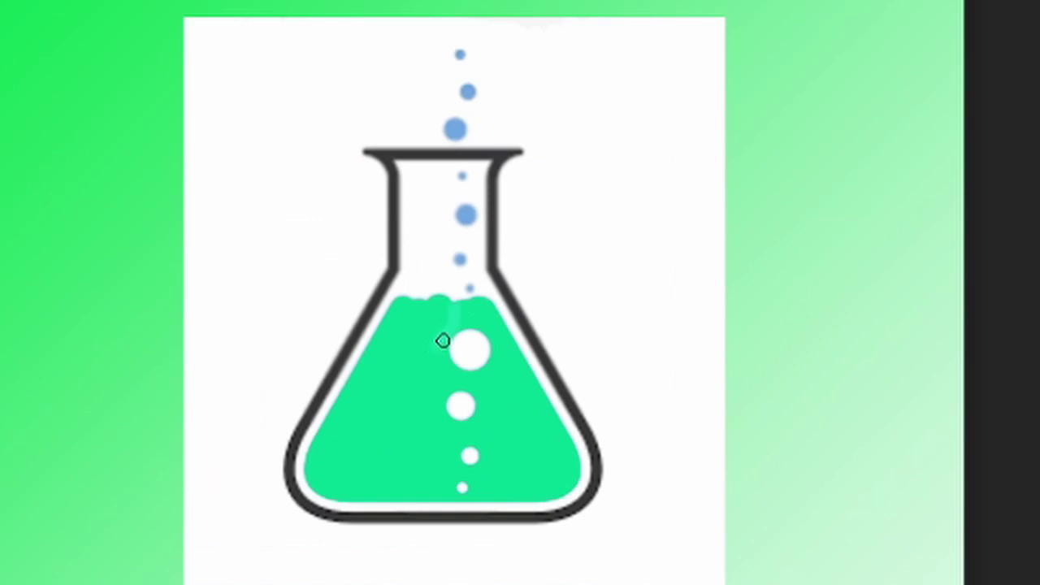
pyautogui.moveTo(345, 360)
pyautogui.mouseDown()
pyautogui.moveTo(324, 371)
pyautogui.moveTo(334, 342)
pyautogui.moveTo(352, 353)
pyautogui.mouseUp()
pyautogui.moveTo(454, 329)
pyautogui.mouseDown()
pyautogui.moveTo(395, 367)
pyautogui.moveTo(406, 318)
pyautogui.moveTo(360, 384)
pyautogui.moveTo(385, 332)
pyautogui.moveTo(360, 421)
pyautogui.moveTo(458, 336)
pyautogui.moveTo(363, 448)
pyautogui.moveTo(442, 406)
pyautogui.moveTo(436, 363)
pyautogui.moveTo(330, 460)
pyautogui.moveTo(381, 379)
pyautogui.mouseUp()
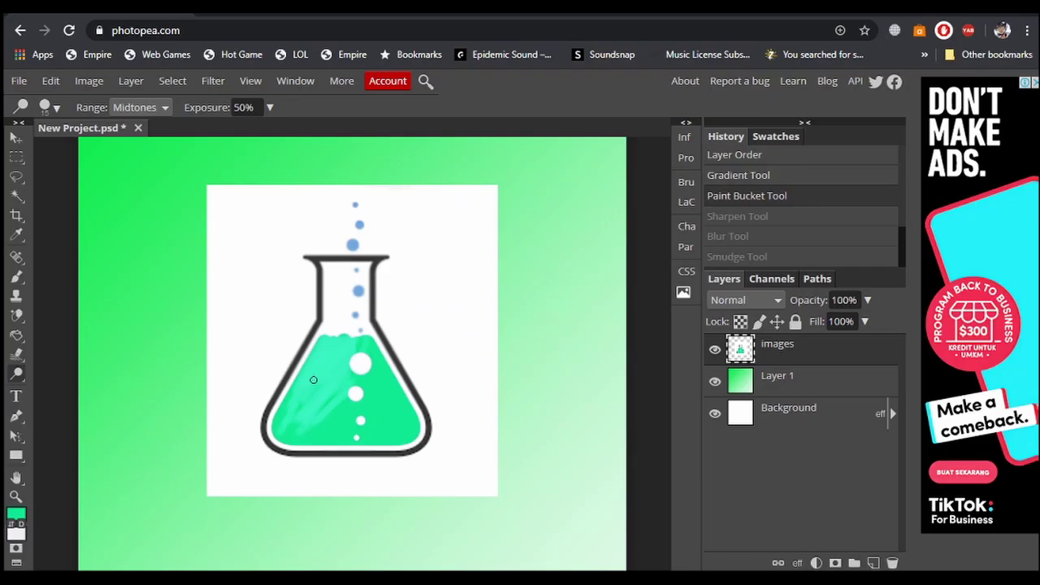
pyautogui.moveTo(313, 379); pyautogui.dragTo(281, 415)
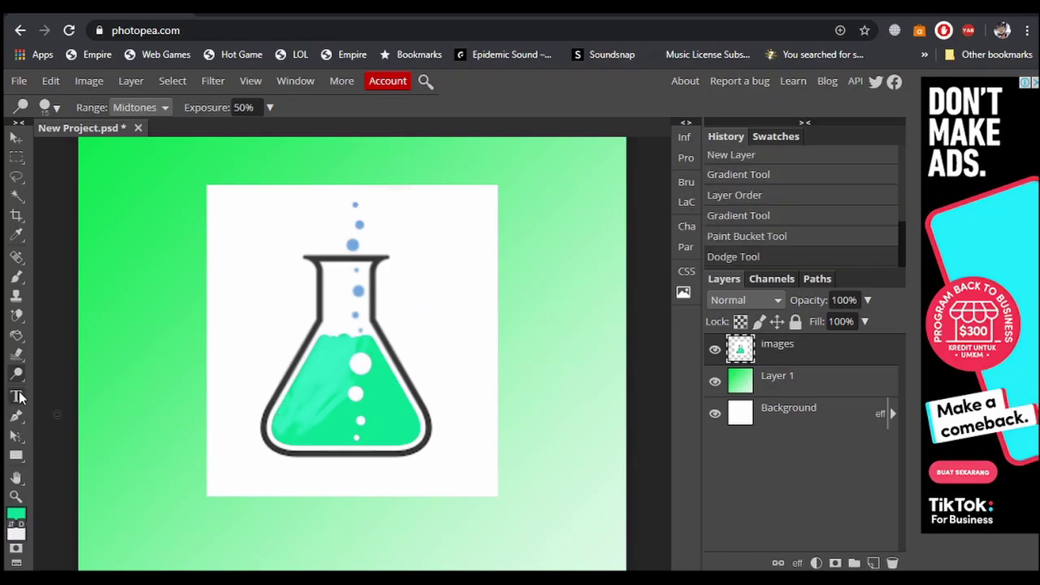
# Step: Darken streaks across the flask's green liquid with the Burn Tool at 50% exposure, Midtones range
pyautogui.rightClick(18, 376)
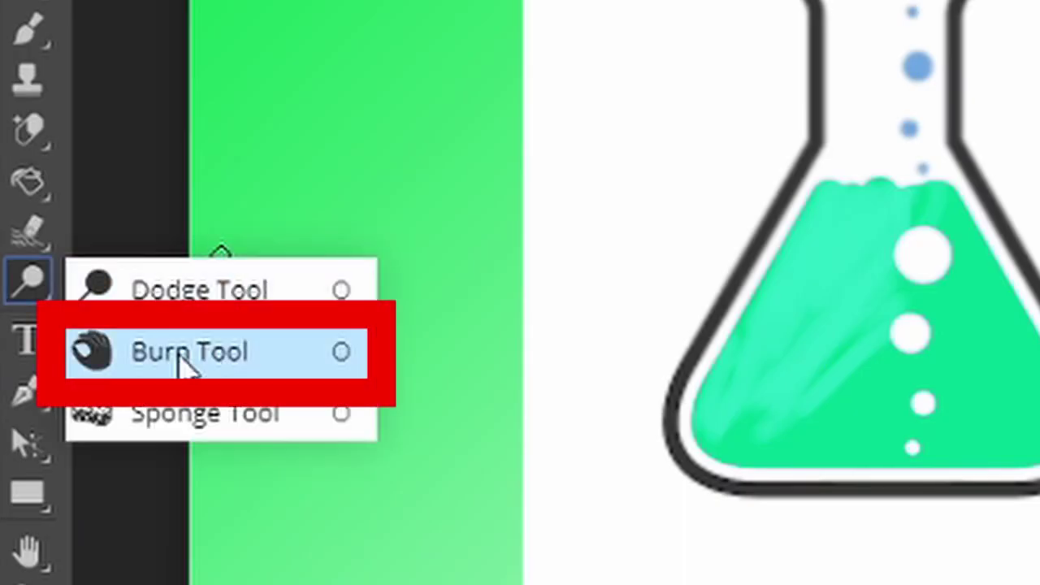
pyautogui.click(185, 365)
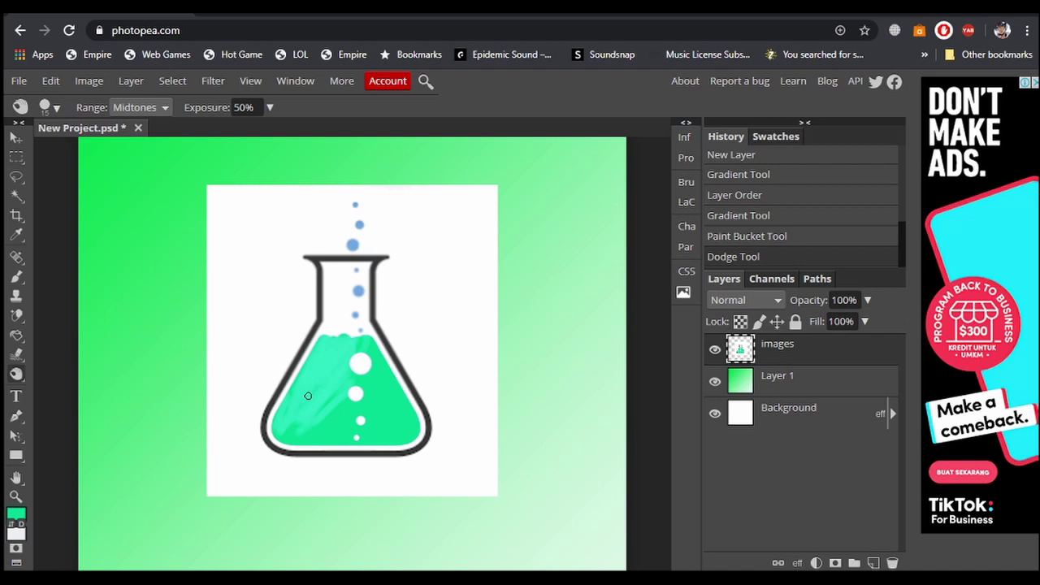
pyautogui.moveTo(324, 372)
pyautogui.mouseDown()
pyautogui.moveTo(302, 407)
pyautogui.moveTo(321, 398)
pyautogui.moveTo(354, 348)
pyautogui.mouseUp()
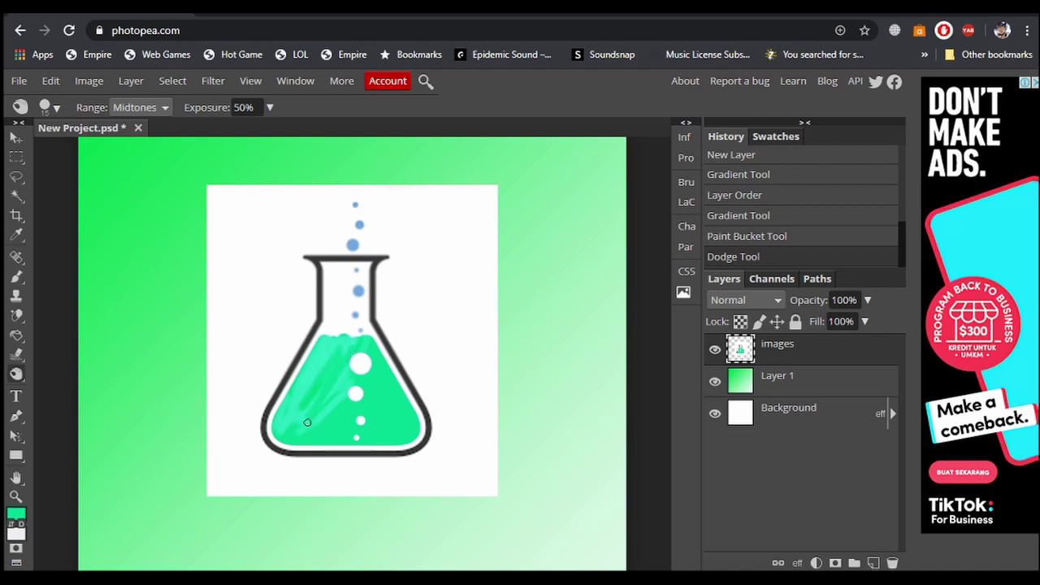
pyautogui.moveTo(308, 422)
pyautogui.mouseDown()
pyautogui.moveTo(344, 375)
pyautogui.moveTo(342, 407)
pyautogui.moveTo(310, 411)
pyautogui.mouseUp()
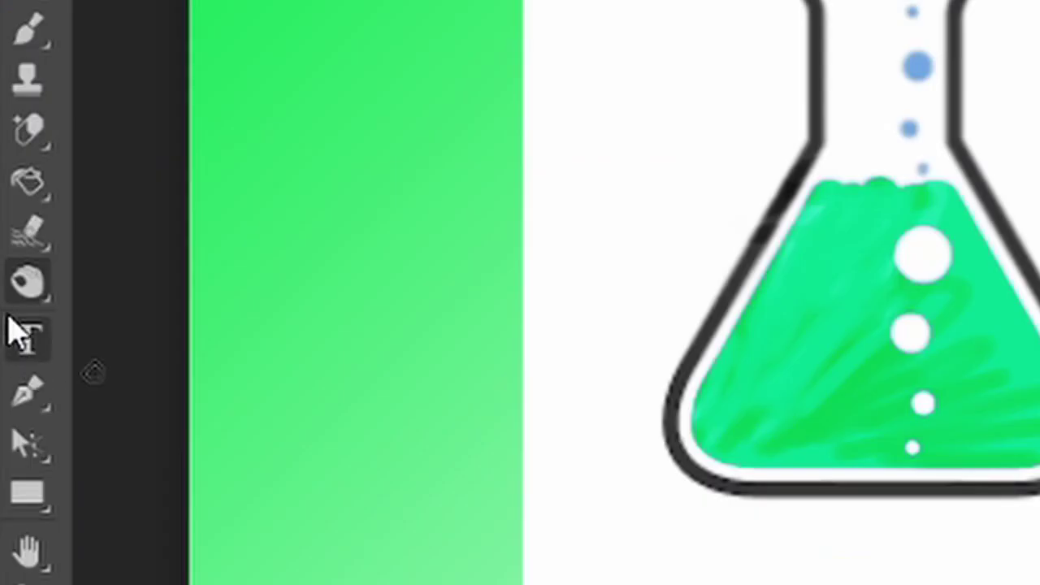
# Step: Desaturate the left part of the flask's liquid with the Sponge Tool in Desaturate mode at 100% flow
pyautogui.rightClick(18, 376)
pyautogui.click(232, 417)
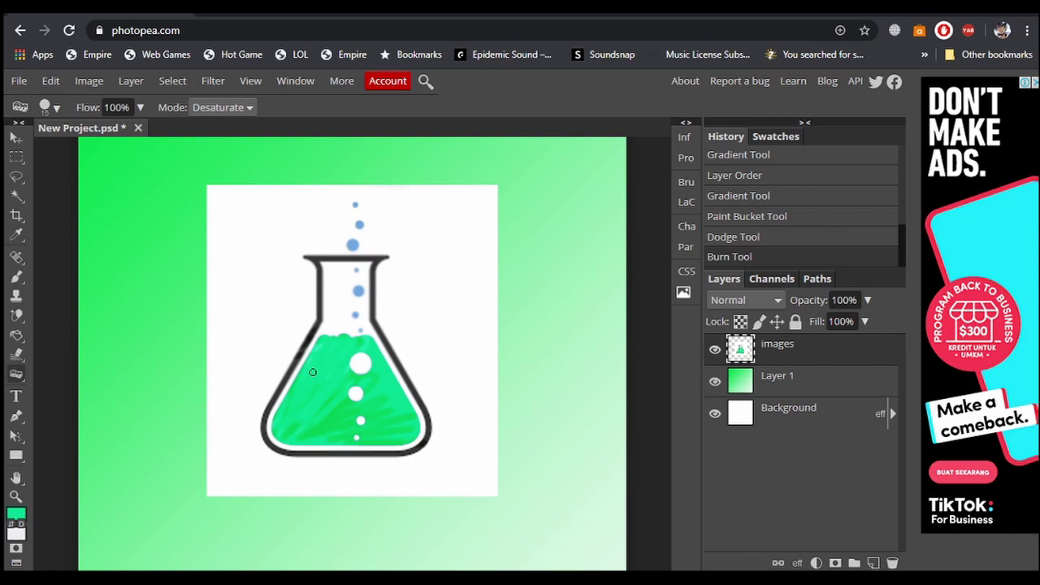
pyautogui.rightClick(17, 374)
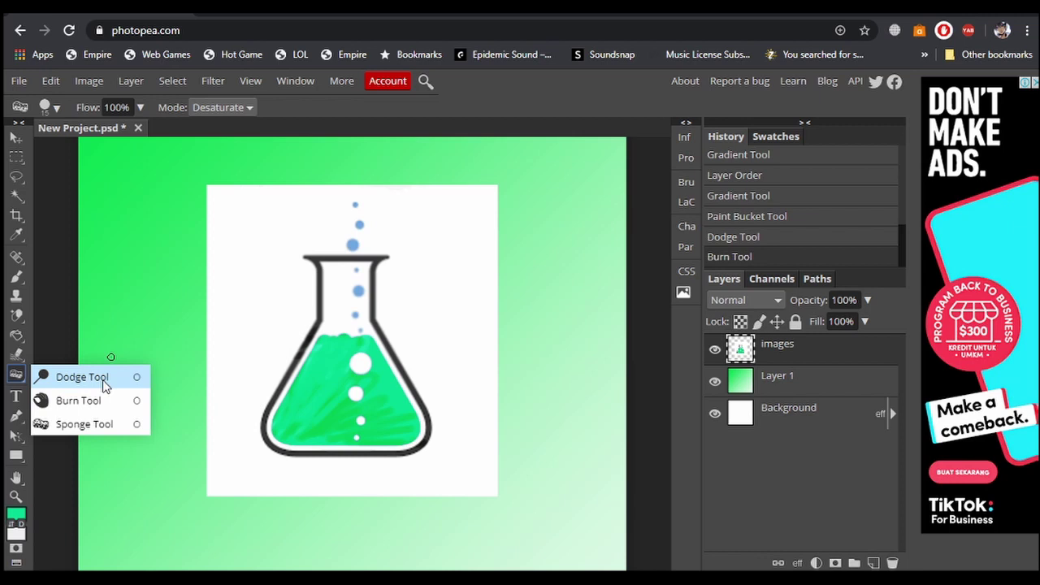
pyautogui.click(82, 377)
pyautogui.moveTo(350, 389)
pyautogui.mouseDown()
pyautogui.moveTo(329, 401)
pyautogui.moveTo(311, 390)
pyautogui.moveTo(330, 385)
pyautogui.moveTo(310, 395)
pyautogui.moveTo(332, 396)
pyautogui.moveTo(310, 423)
pyautogui.moveTo(363, 334)
pyautogui.moveTo(326, 392)
pyautogui.moveTo(284, 396)
pyautogui.moveTo(329, 340)
pyautogui.mouseUp()
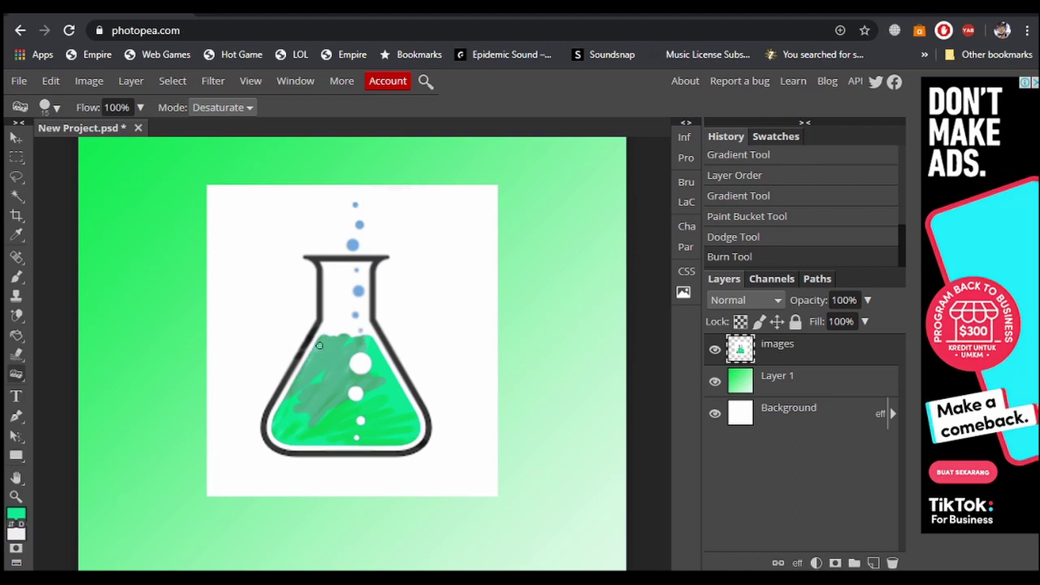
# Step: Set the Sponge Tool to Saturate mode, brush over the liquid to strengthen its green, and undo the accidental layer deletion
pyautogui.click(221, 107)
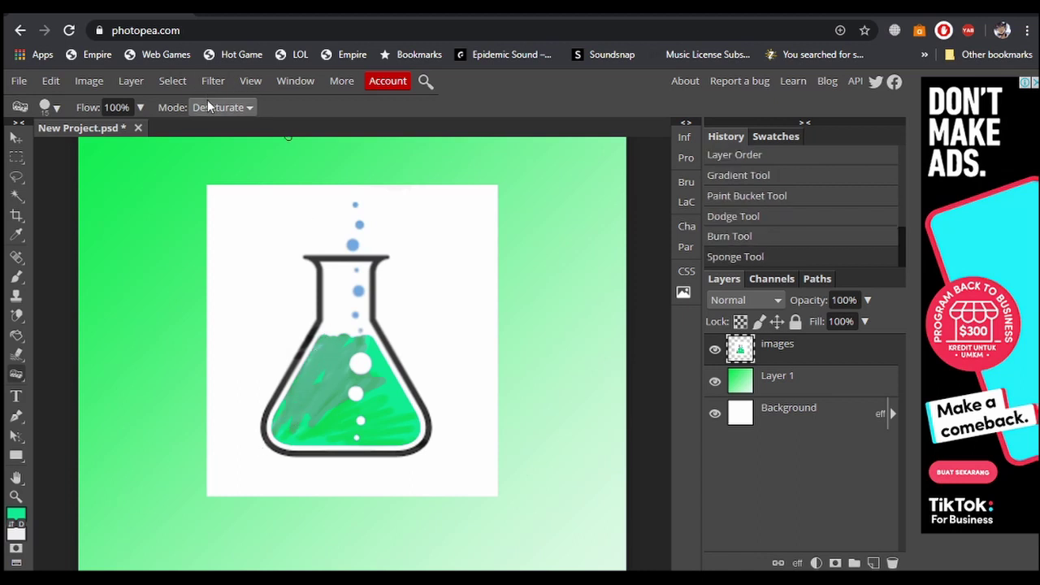
pyautogui.click(242, 139)
pyautogui.moveTo(339, 374)
pyautogui.mouseDown()
pyautogui.moveTo(316, 415)
pyautogui.moveTo(344, 411)
pyautogui.moveTo(273, 439)
pyautogui.moveTo(295, 417)
pyautogui.moveTo(276, 422)
pyautogui.moveTo(326, 389)
pyautogui.moveTo(297, 395)
pyautogui.moveTo(310, 373)
pyautogui.moveTo(357, 351)
pyautogui.moveTo(330, 342)
pyautogui.moveTo(306, 374)
pyautogui.mouseUp()
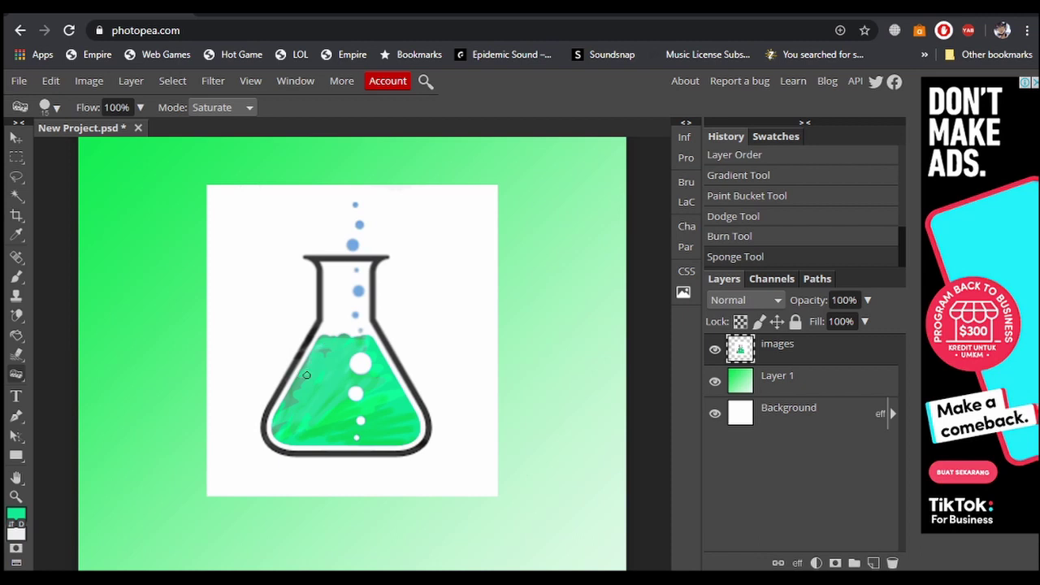
pyautogui.moveTo(346, 424)
pyautogui.mouseDown()
pyautogui.moveTo(325, 438)
pyautogui.moveTo(284, 430)
pyautogui.moveTo(374, 406)
pyautogui.mouseUp()
pyautogui.press('Delete')
pyautogui.hotkey('ctrl', 'z')
# Step: Add the text "Tutorial" beside the top of the flask and move its layer above the images layer
pyautogui.click(16, 395)
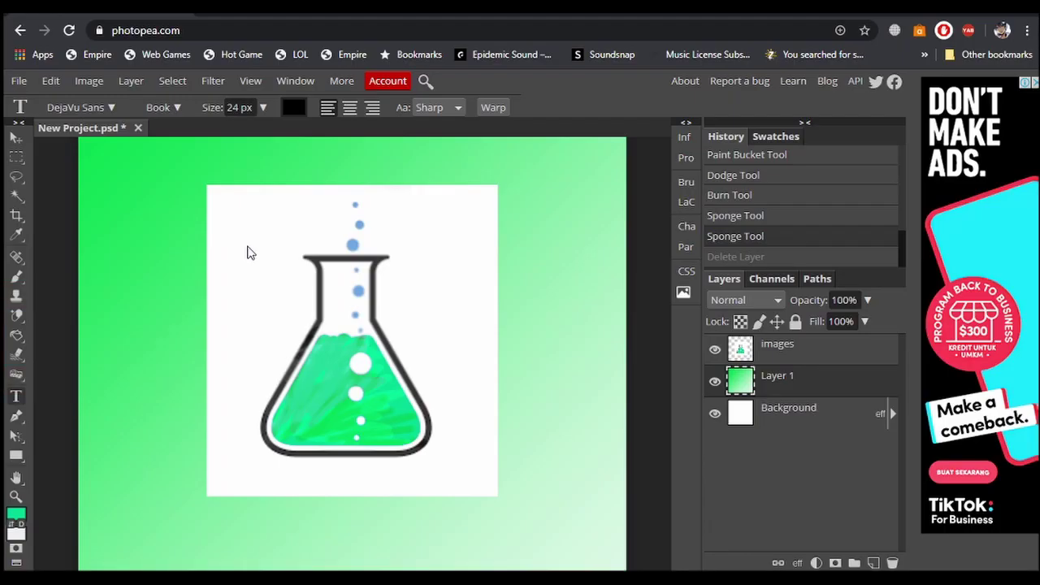
pyautogui.click(248, 246)
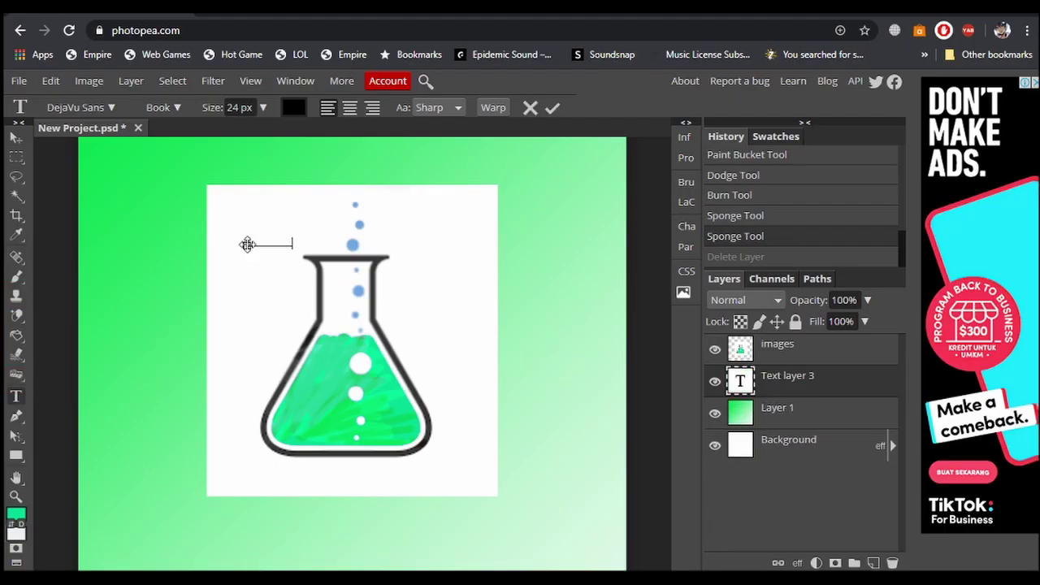
pyautogui.click(553, 107)
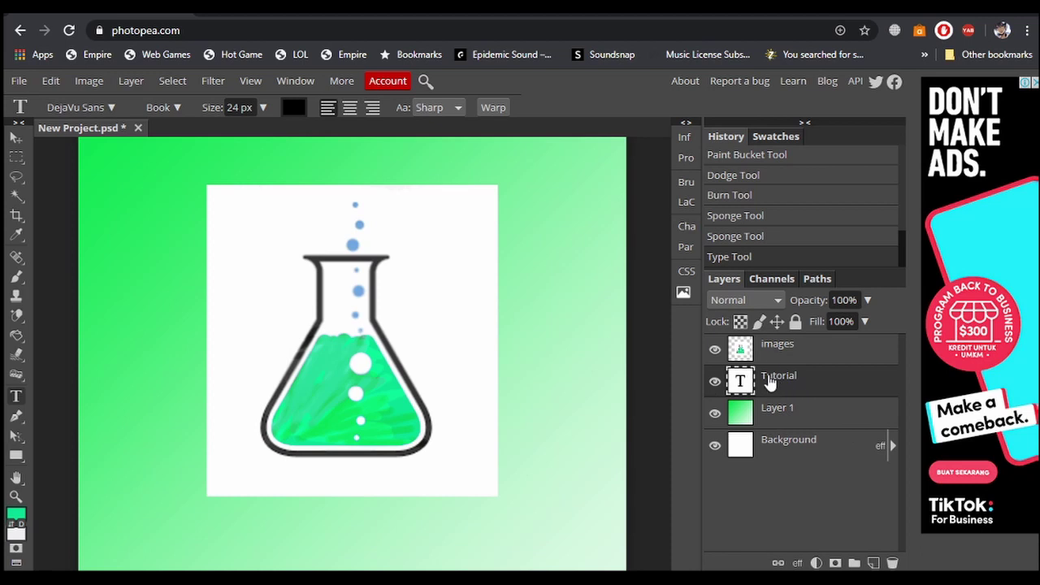
pyautogui.click(777, 362)
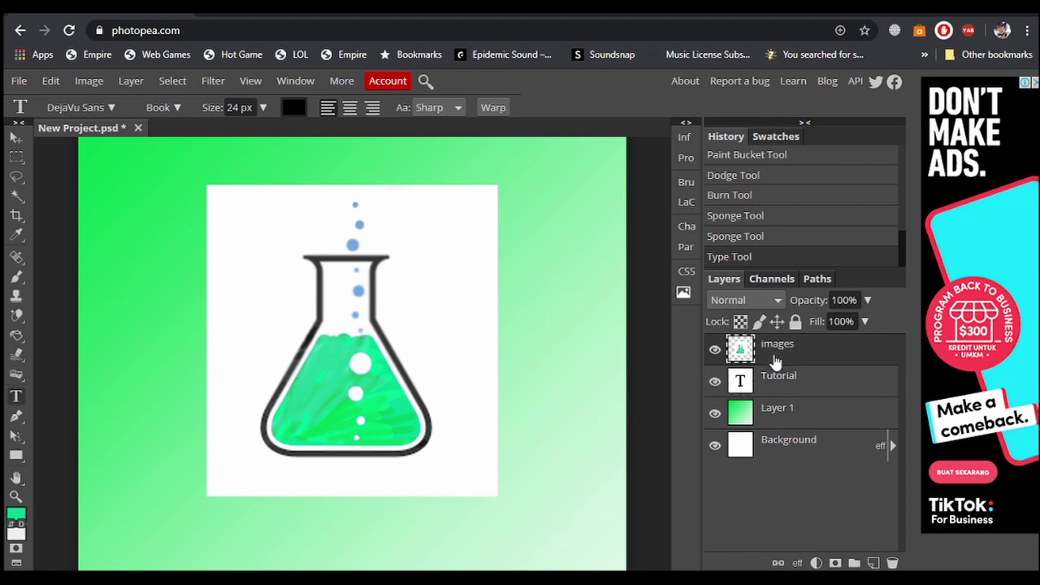
pyautogui.moveTo(776, 362)
pyautogui.mouseDown()
pyautogui.moveTo(766, 390)
pyautogui.moveTo(789, 349)
pyautogui.moveTo(768, 357)
pyautogui.mouseUp()
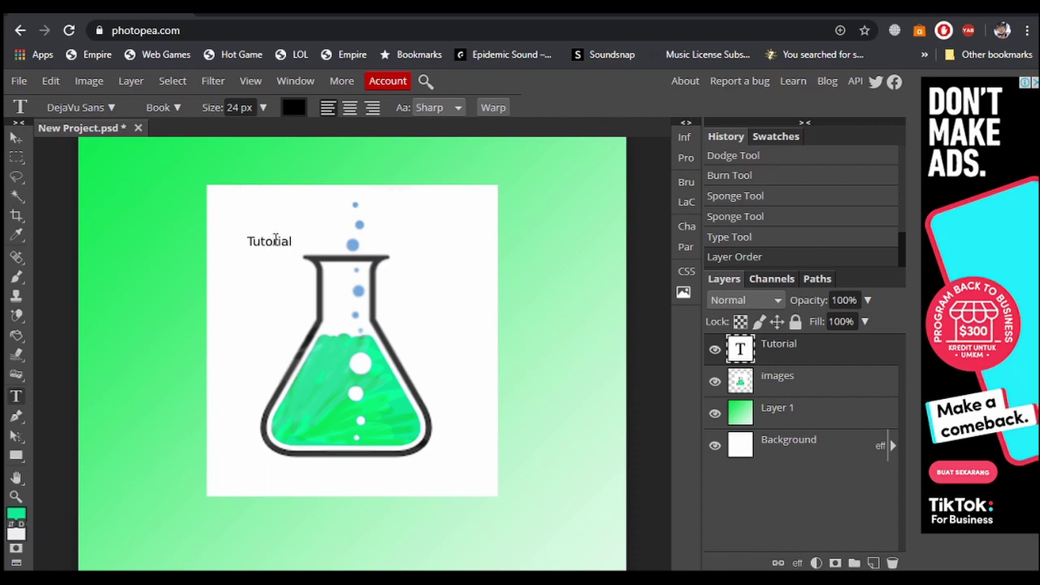
# Step: Change the font of the Tutorial text to Dehuti Alt
pyautogui.doubleClick(739, 350)
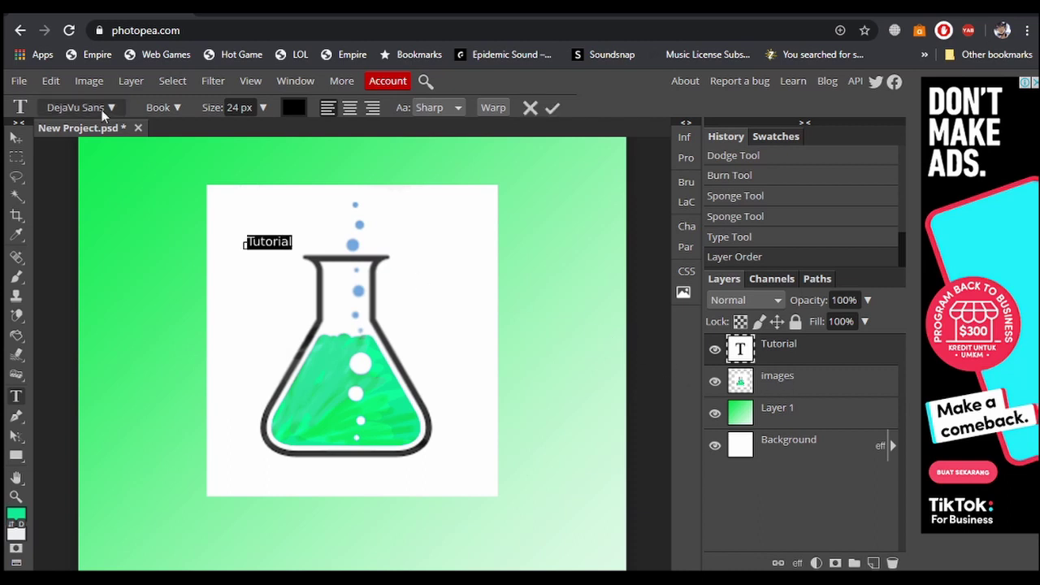
pyautogui.click(105, 106)
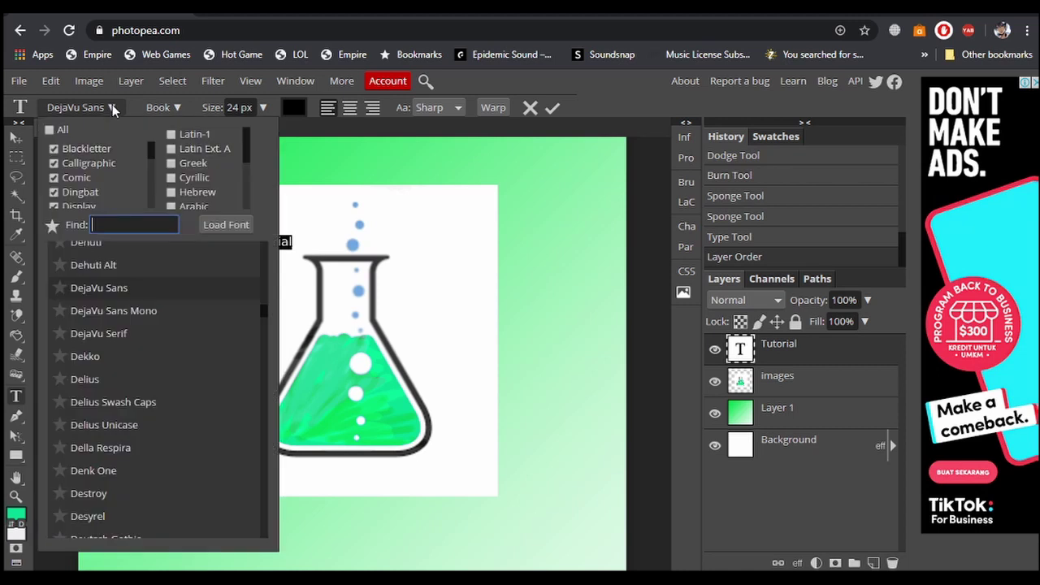
pyautogui.click(113, 108)
pyautogui.click(113, 109)
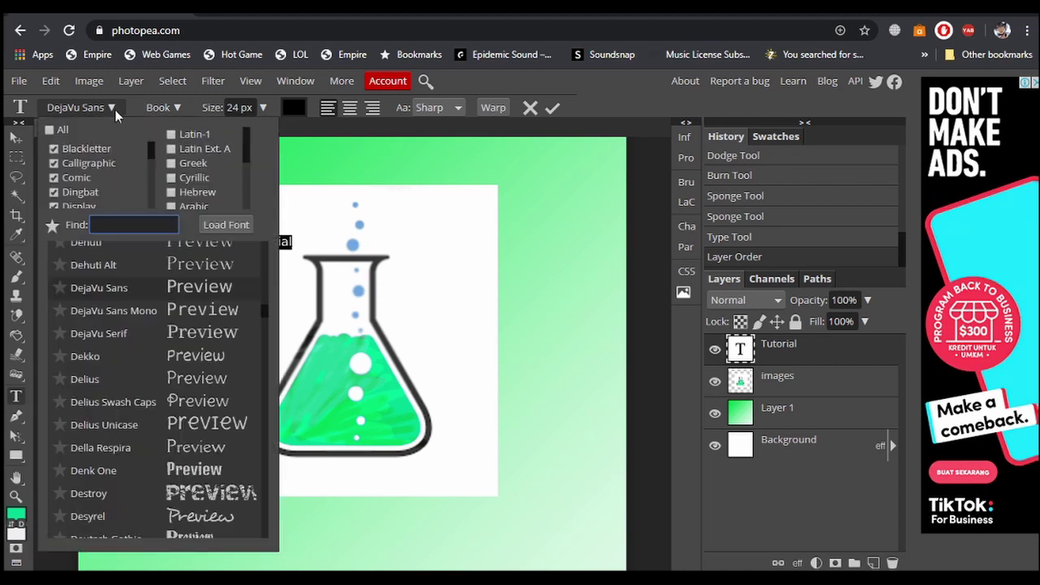
pyautogui.click(96, 259)
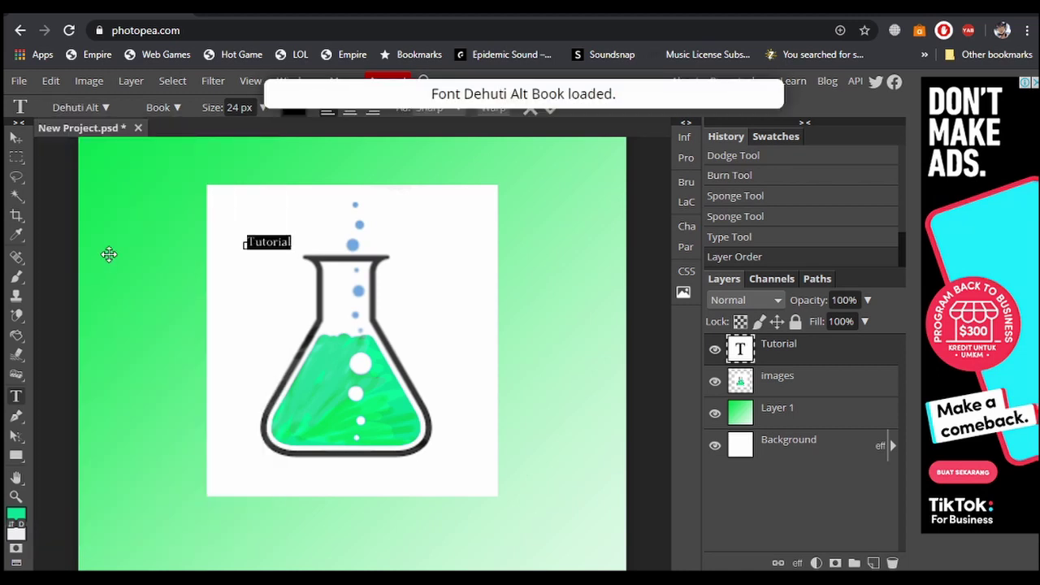
# Step: Set the whole Tutorial text to 49 px and colour it cyan
pyautogui.click(249, 242)
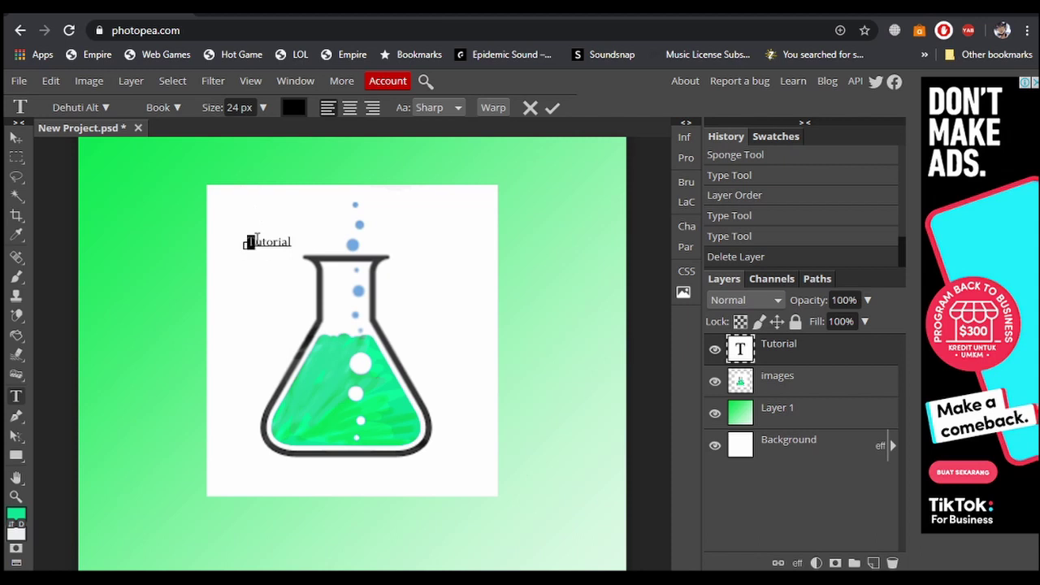
pyautogui.hotkey('ctrl', 'a')
pyautogui.moveTo(211, 108); pyautogui.dragTo(269, 109)
pyautogui.click(296, 108)
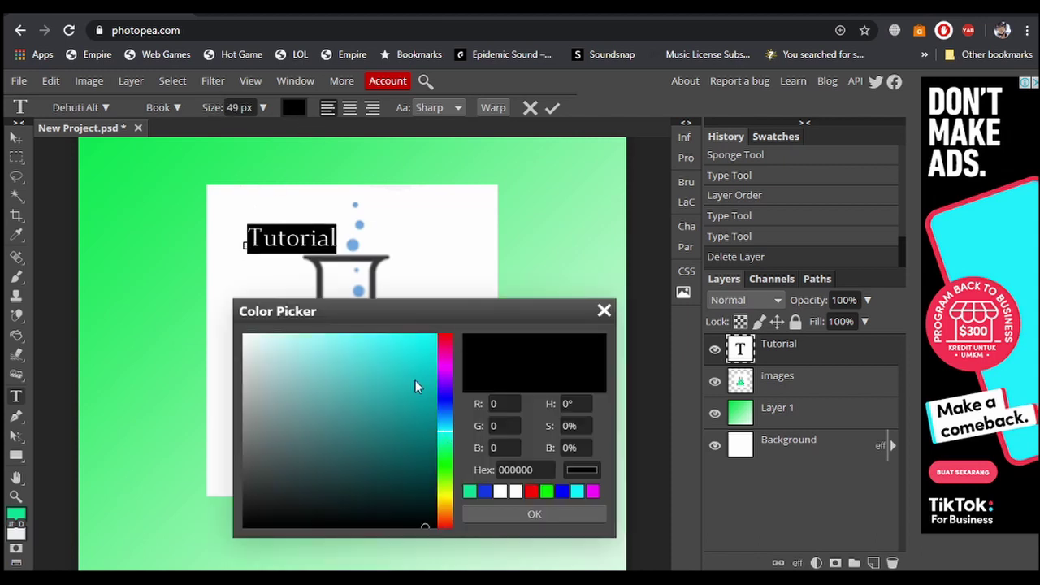
pyautogui.click(420, 344)
pyautogui.click(524, 517)
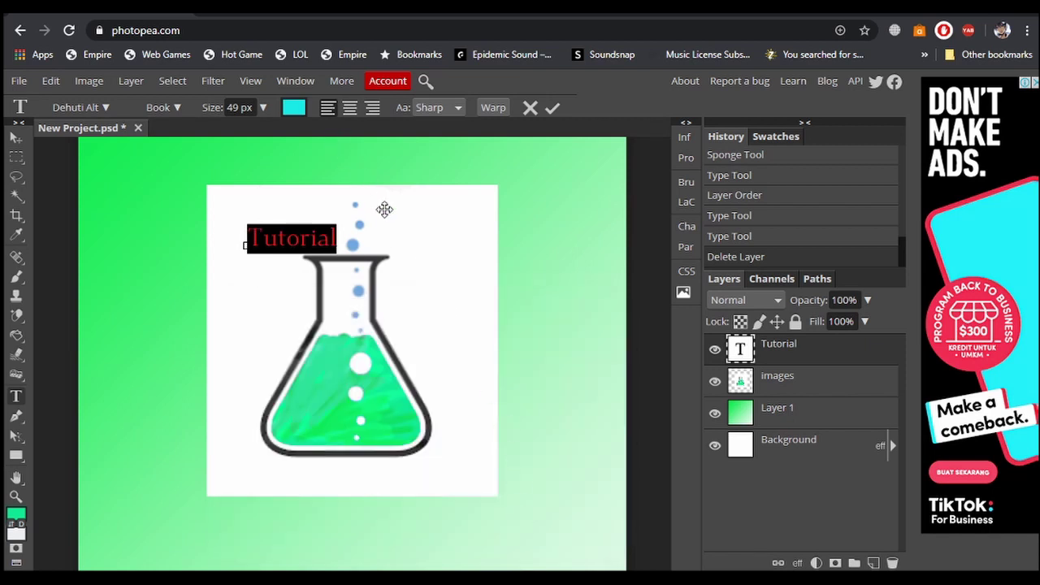
pyautogui.click(553, 108)
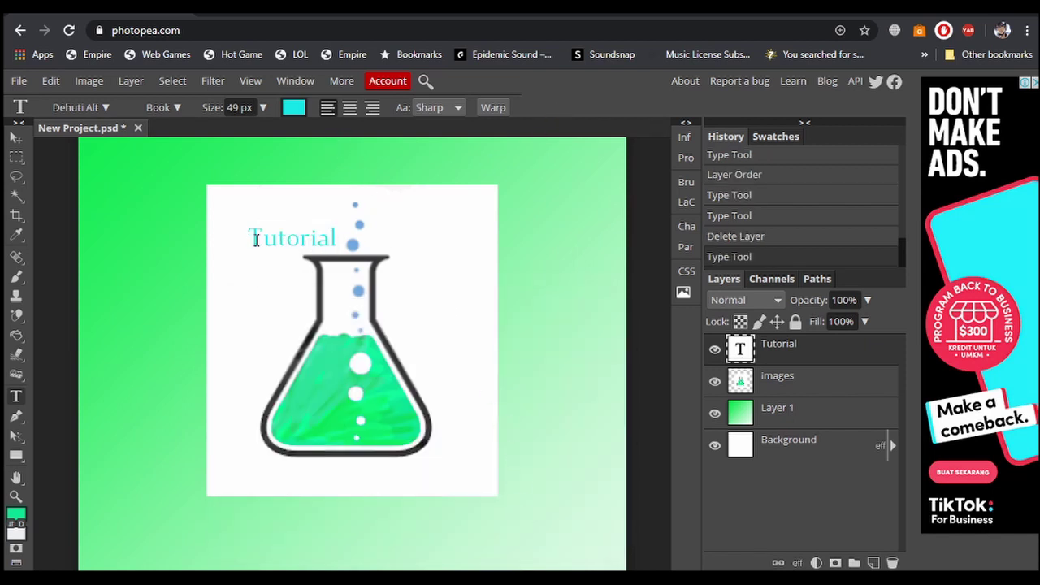
# Step: Try centre, right and left alignment on the Tutorial text
pyautogui.doubleClick(255, 239)
pyautogui.click(350, 108)
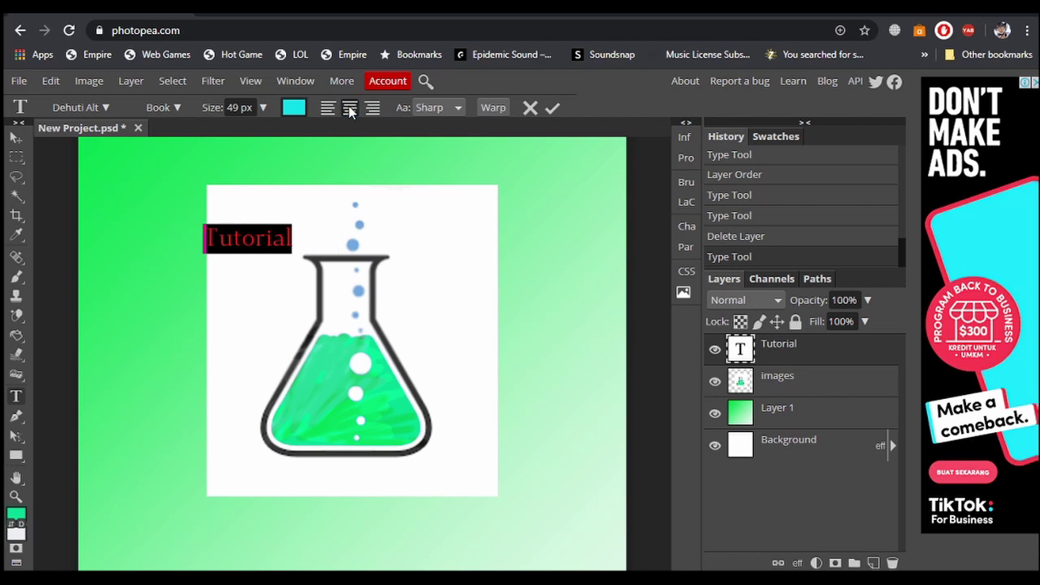
pyautogui.click(370, 108)
pyautogui.click(329, 109)
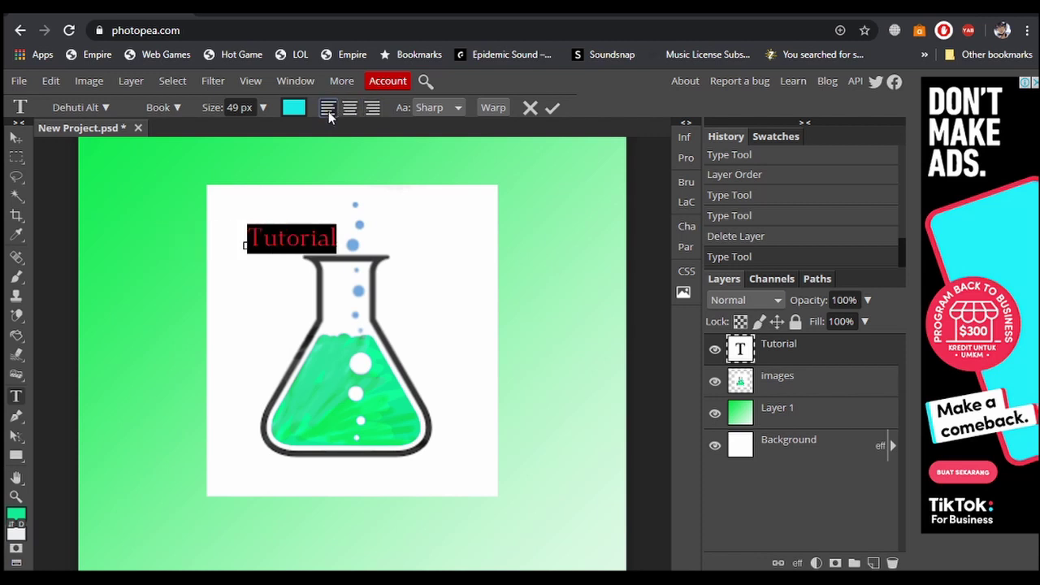
pyautogui.click(348, 108)
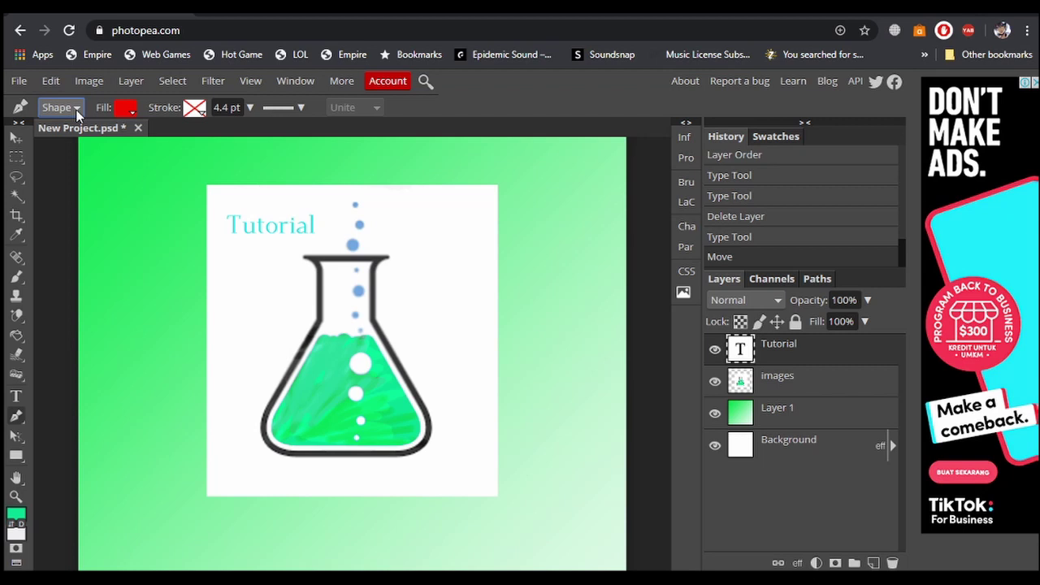
# Step: Draw a red five-point shape over the left side of the flask's neck with the Pen tool in Shape mode
pyautogui.click(258, 294)
pyautogui.click(295, 277)
pyautogui.click(337, 300)
pyautogui.click(319, 351)
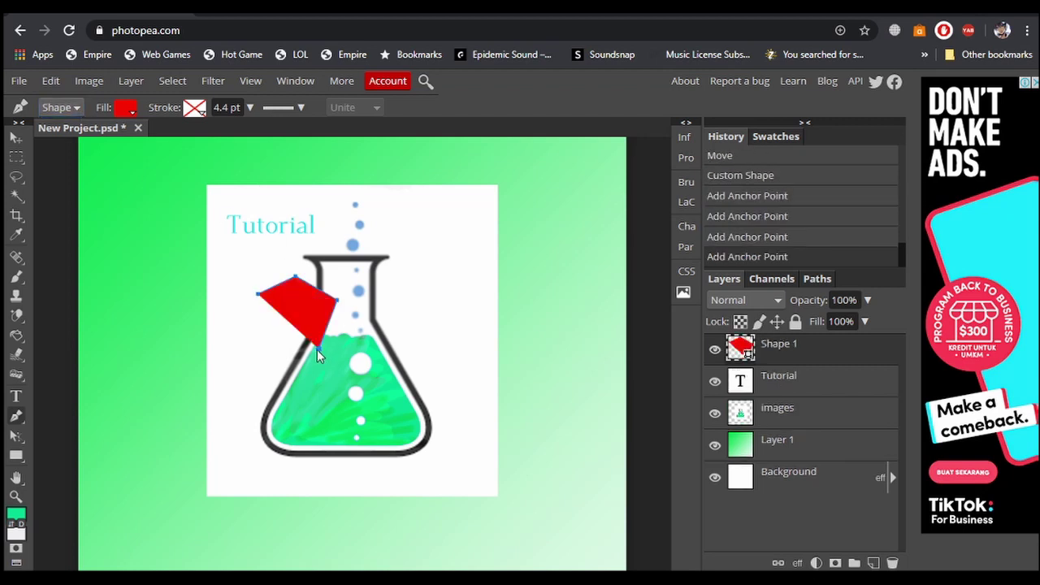
pyautogui.click(264, 334)
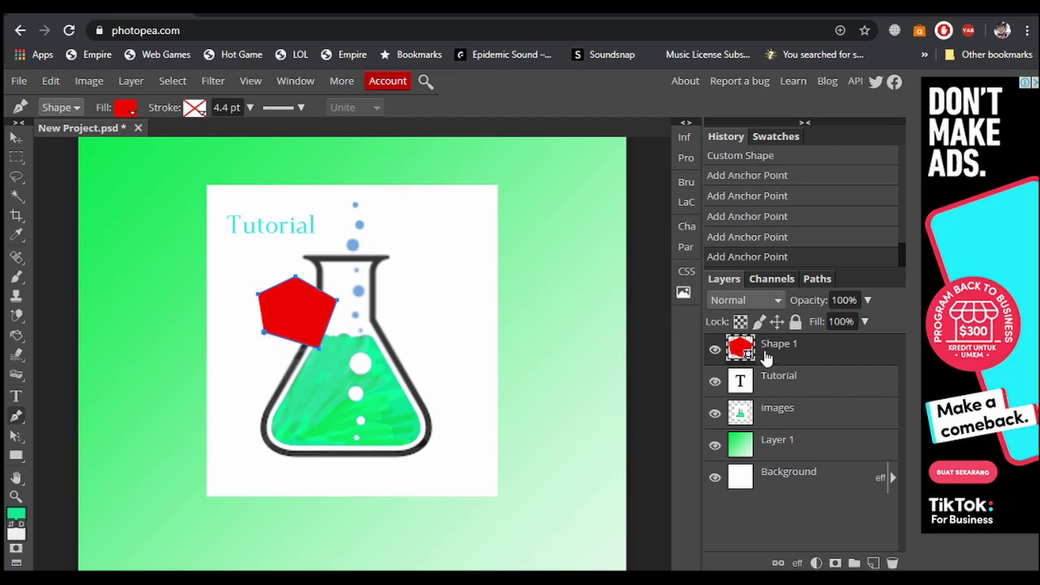
# Step: Draw a closed four-point path in the white area beside the flask's neck, using the Pen tool in Path mode
pyautogui.click(61, 108)
pyautogui.click(68, 130)
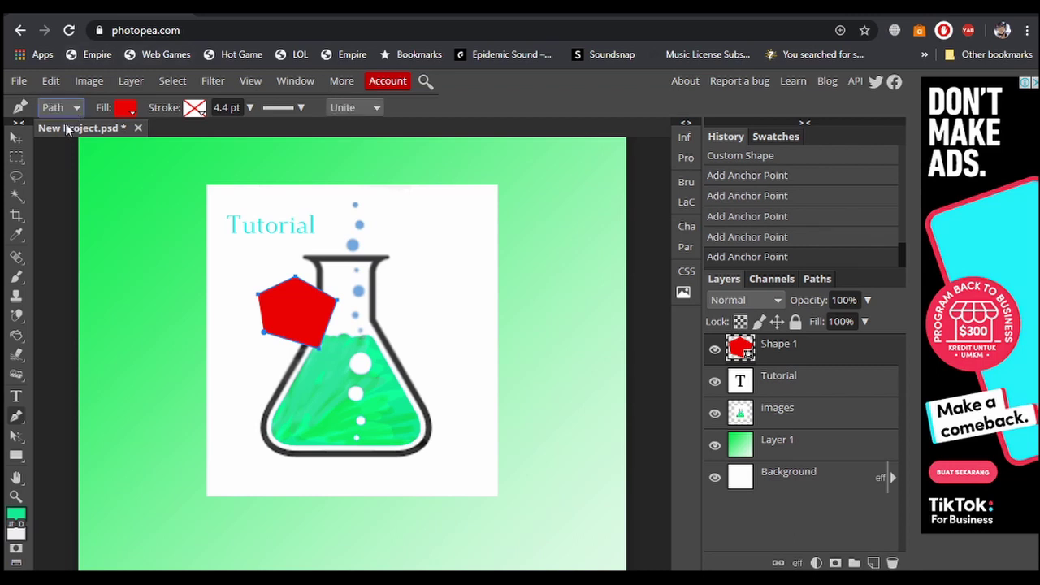
pyautogui.click(400, 232)
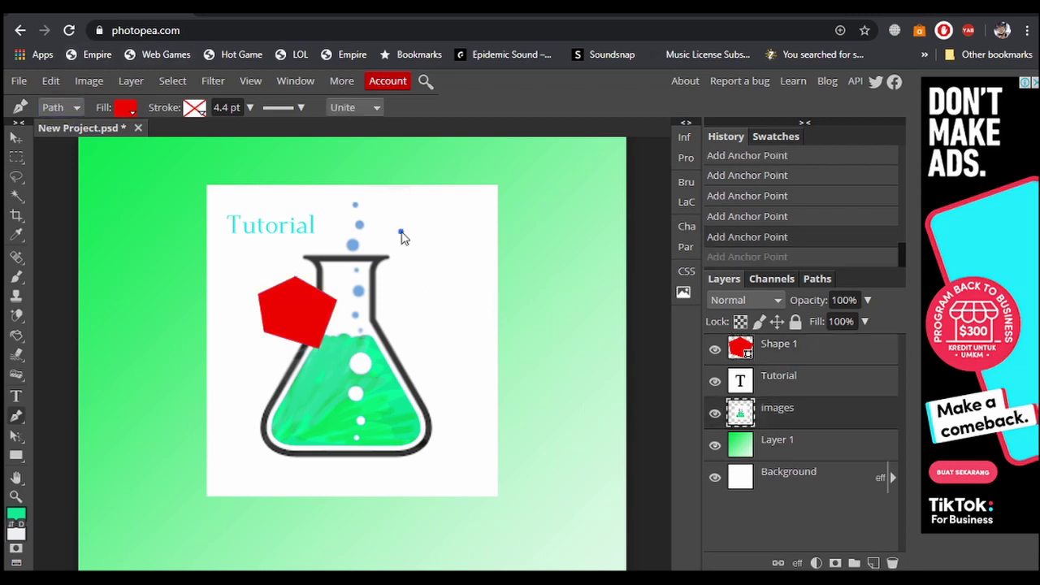
pyautogui.click(442, 254)
pyautogui.click(427, 319)
pyautogui.click(394, 310)
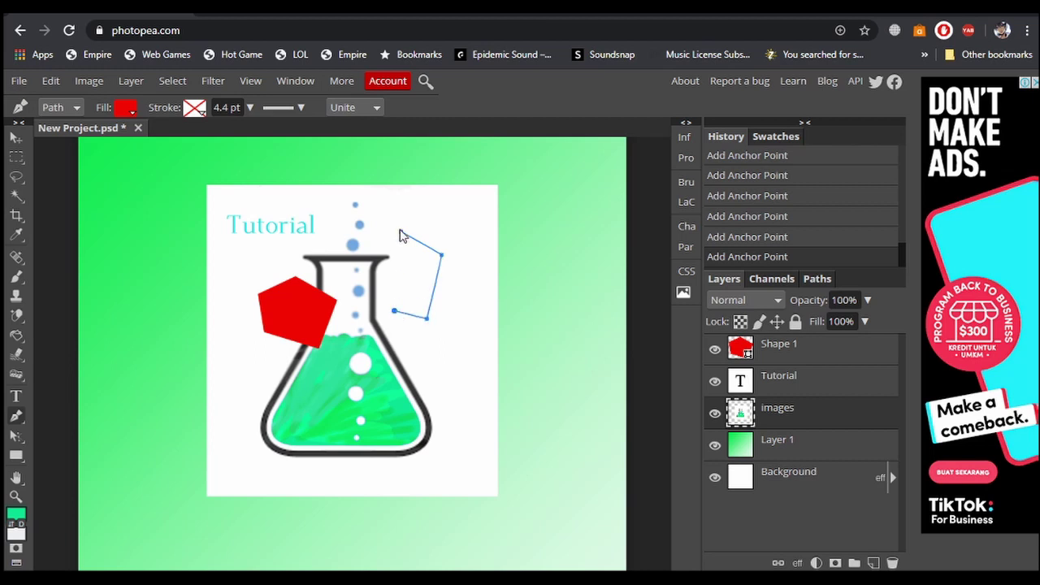
pyautogui.click(401, 232)
# Step: Add a peaked path on top of the four-point path and move the combined outline further from the flask with Path Select
pyautogui.click(402, 234)
pyautogui.click(417, 218)
pyautogui.click(444, 245)
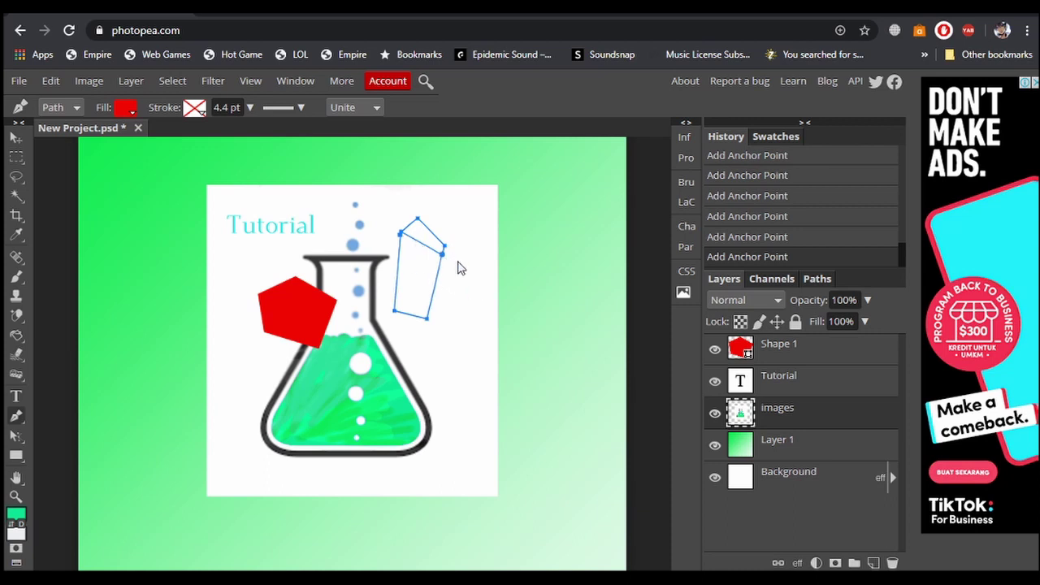
pyautogui.click(14, 440)
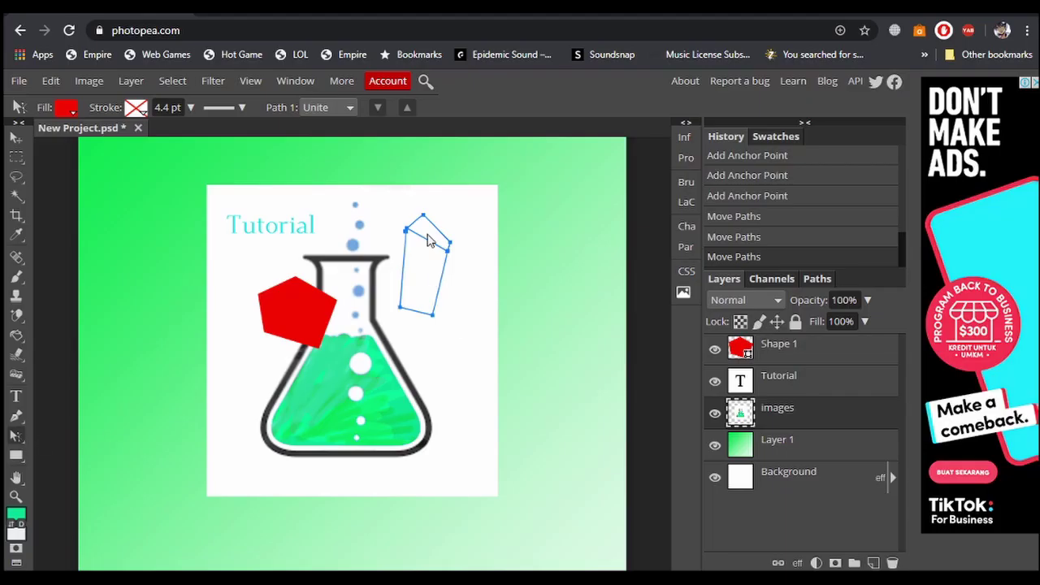
pyautogui.moveTo(428, 240); pyautogui.dragTo(451, 252)
# Step: Draw a wide red rectangle over the flask's base and a red square over the flask's right side
pyautogui.click(14, 457)
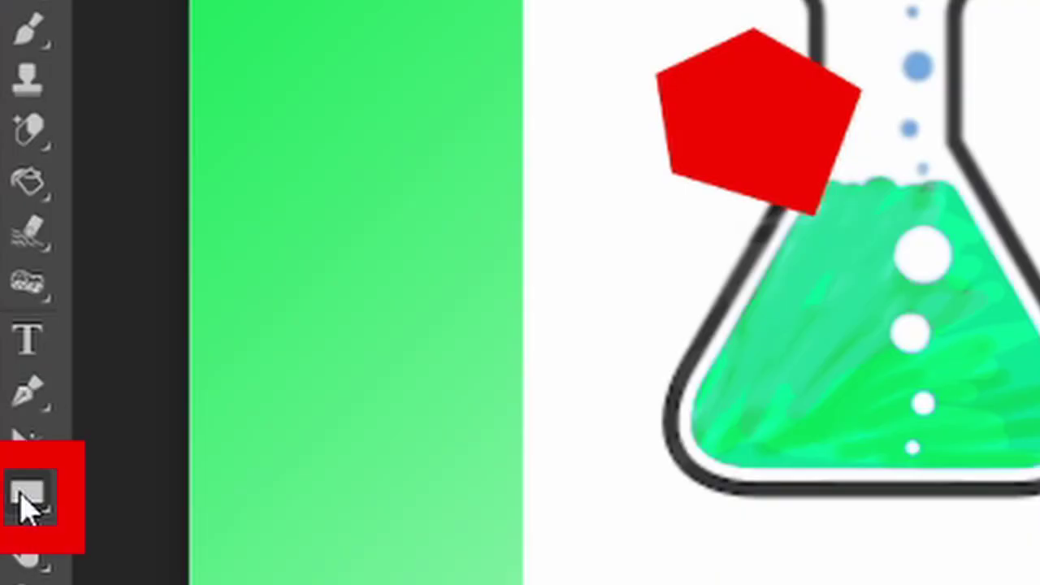
pyautogui.rightClick(28, 500)
pyautogui.click(47, 458)
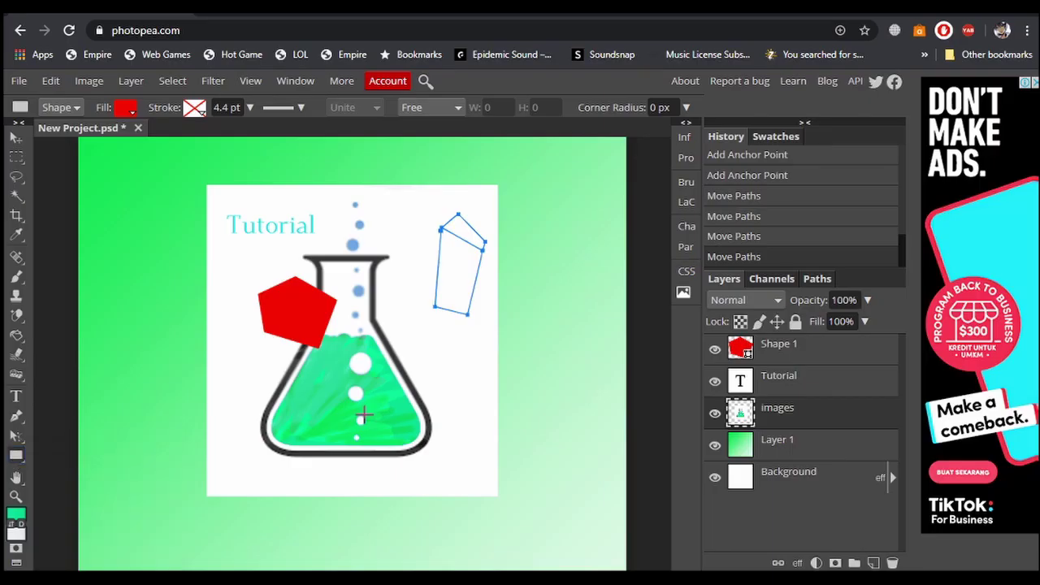
pyautogui.moveTo(224, 382); pyautogui.dragTo(389, 463)
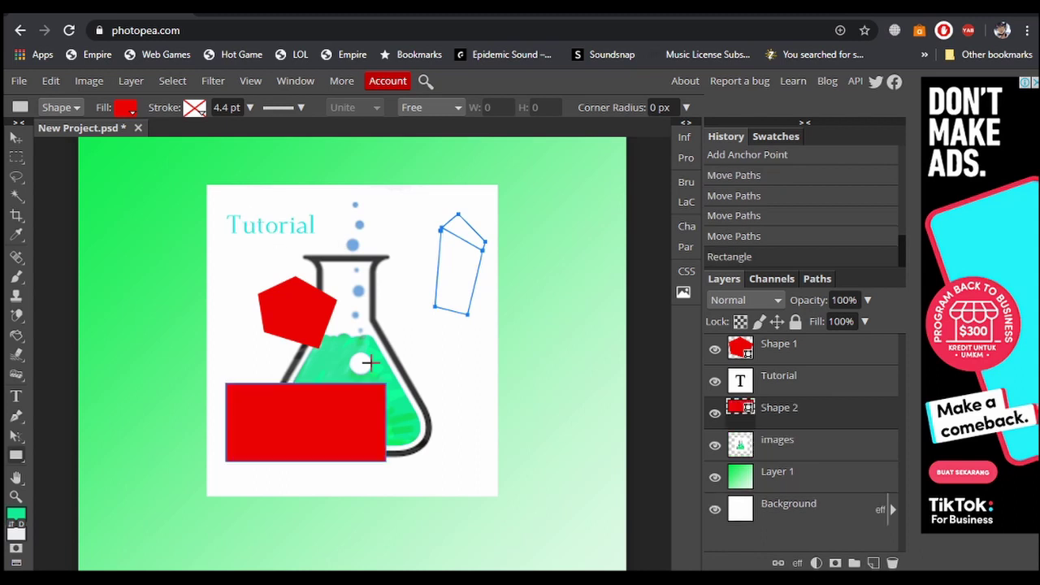
pyautogui.hotkey('ctrl', 'z')
pyautogui.moveTo(247, 401); pyautogui.dragTo(410, 470)
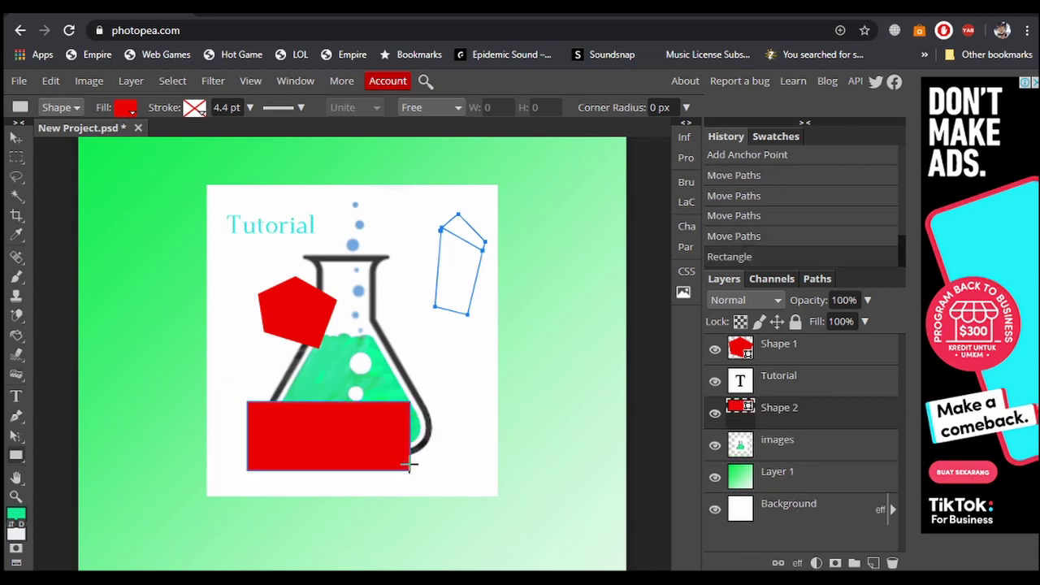
pyautogui.moveTo(376, 324); pyautogui.dragTo(453, 399)
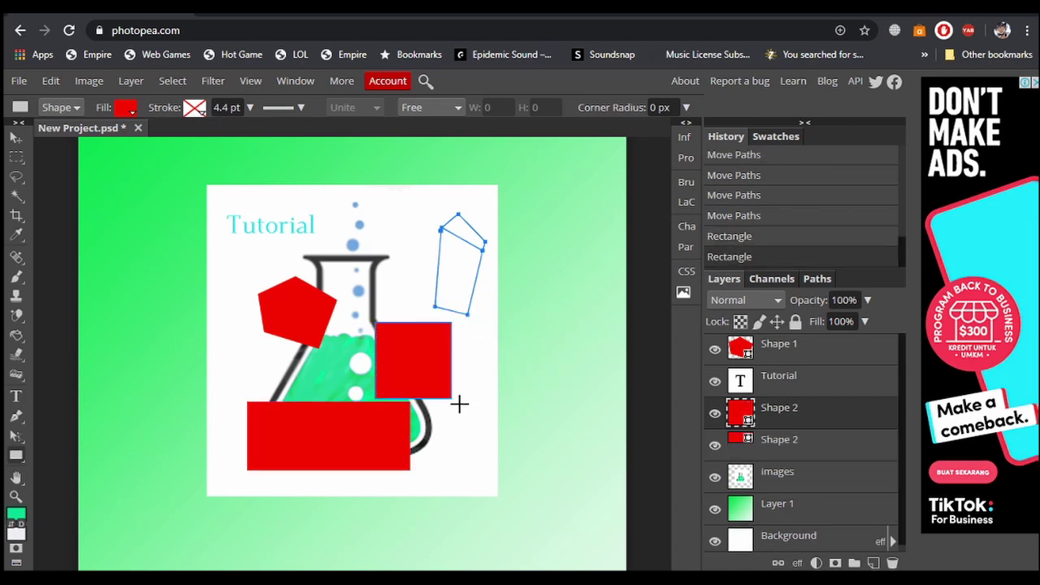
# Step: Draw a flat red ellipse over the flask's rim and a red circle over the path outline with the Ellipse tool
pyautogui.rightClick(16, 458)
pyautogui.click(95, 490)
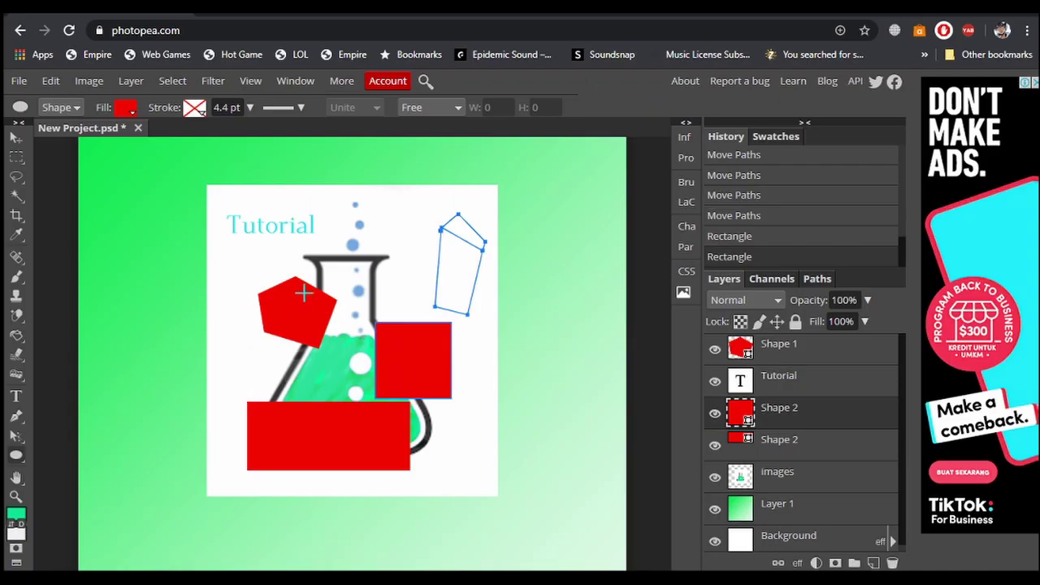
pyautogui.moveTo(242, 236); pyautogui.dragTo(385, 278)
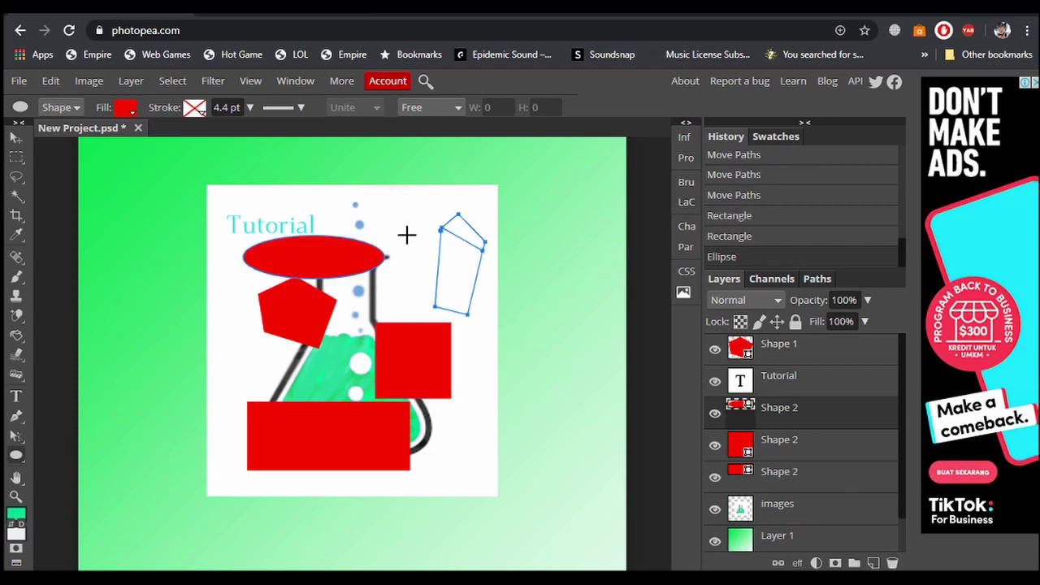
pyautogui.moveTo(406, 230); pyautogui.dragTo(478, 316)
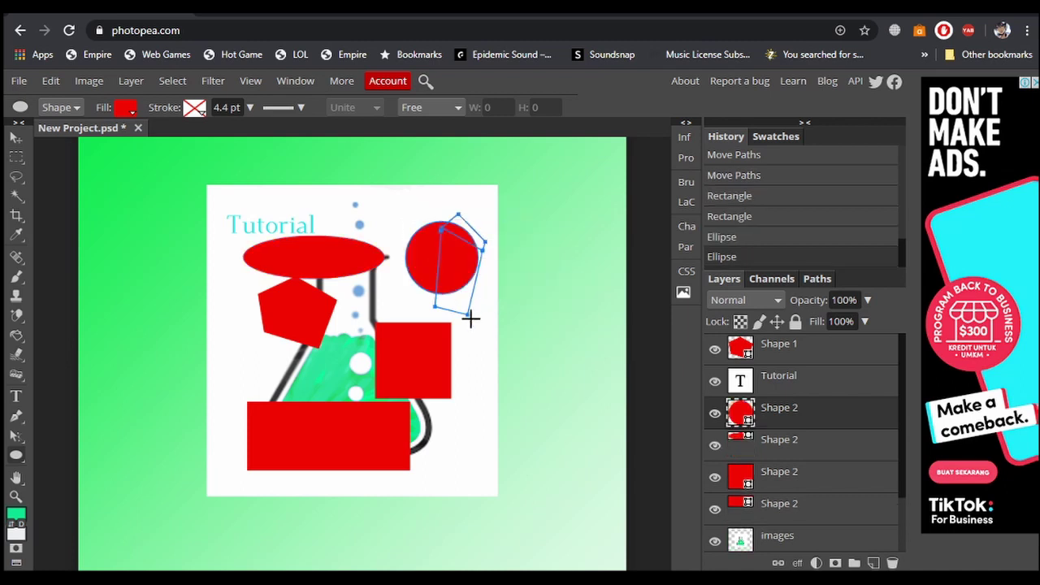
# Step: Draw two 5 px wide red diagonal lines around the flask's left side with the Line tool
pyautogui.rightClick(17, 455)
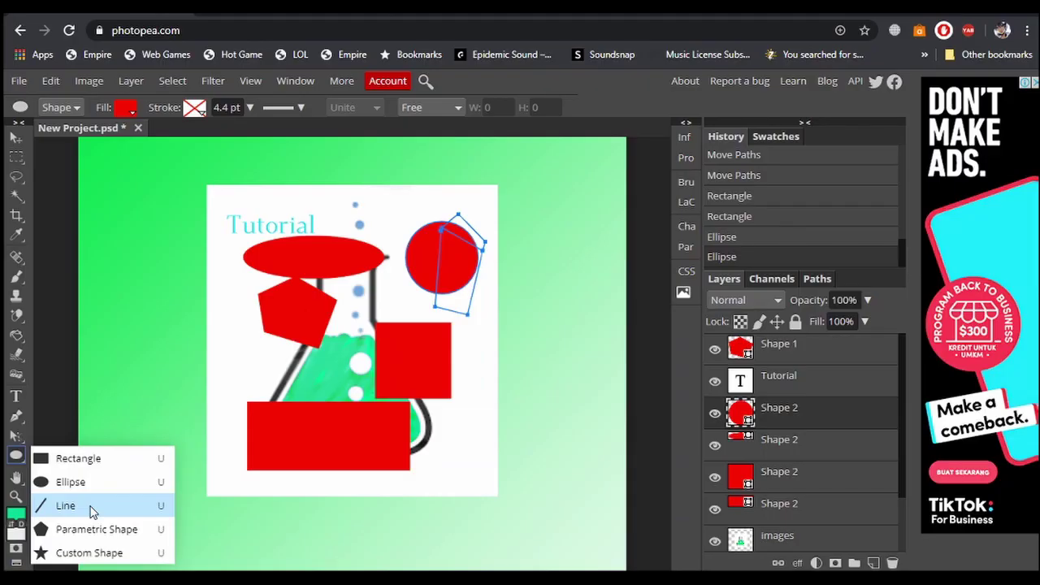
pyautogui.click(92, 511)
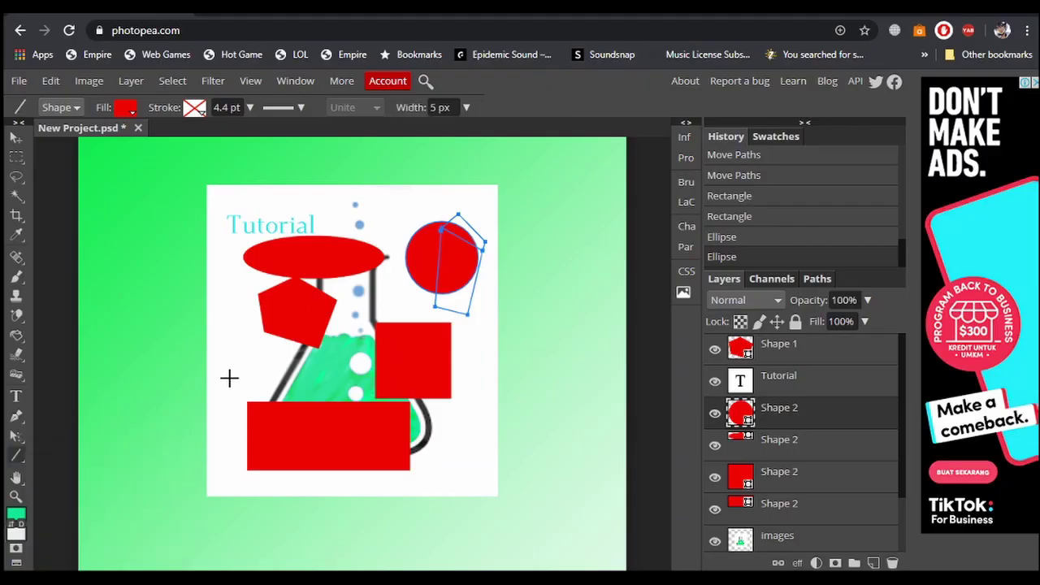
pyautogui.click(220, 353)
pyautogui.click(214, 298)
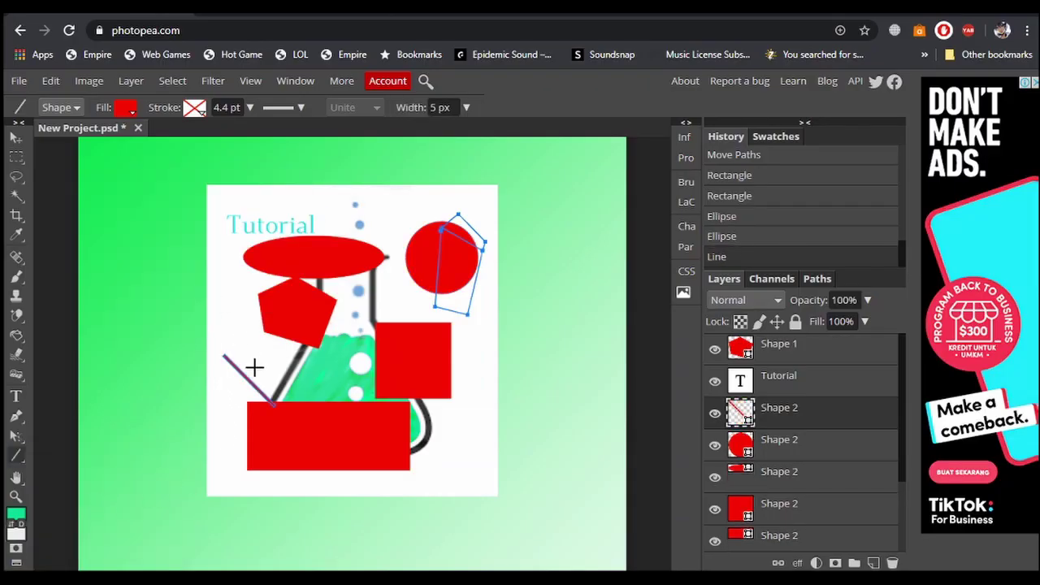
pyautogui.moveTo(252, 340); pyautogui.dragTo(344, 379)
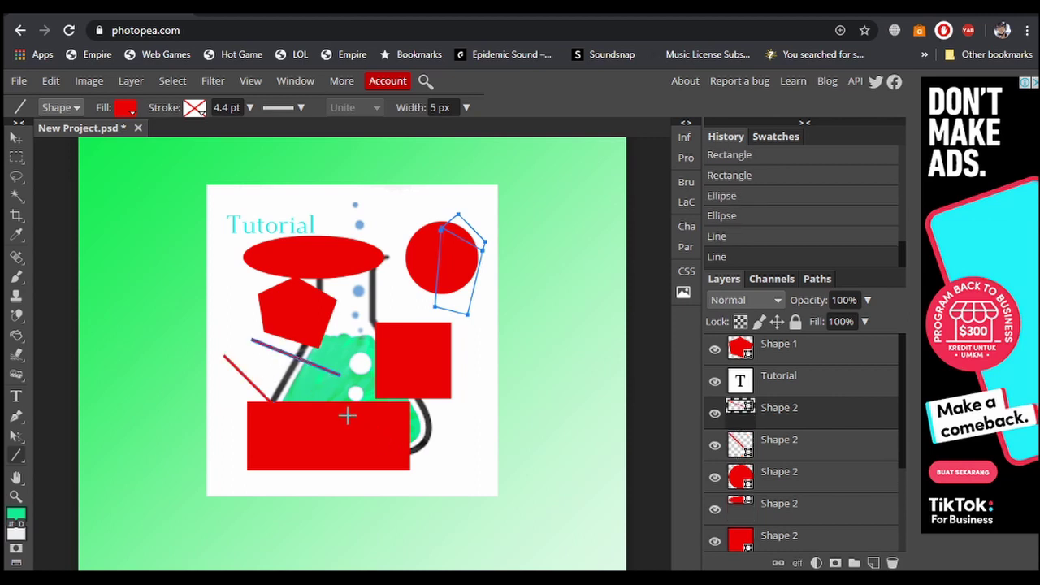
# Step: Try drawing a large red five-sided polygon behind the Tutorial text with the Parametric Shape tool
pyautogui.rightClick(15, 455)
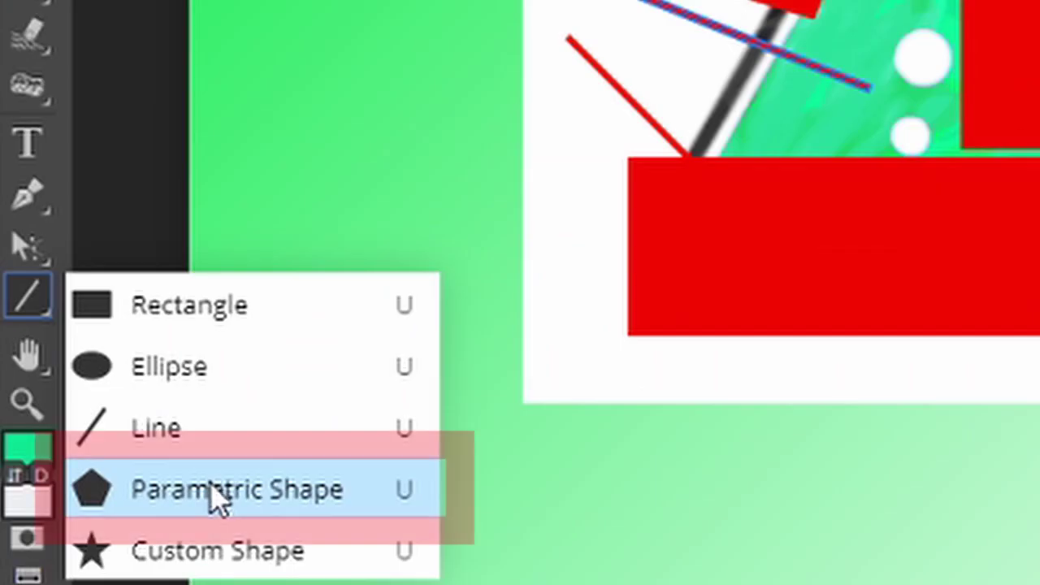
pyautogui.click(216, 509)
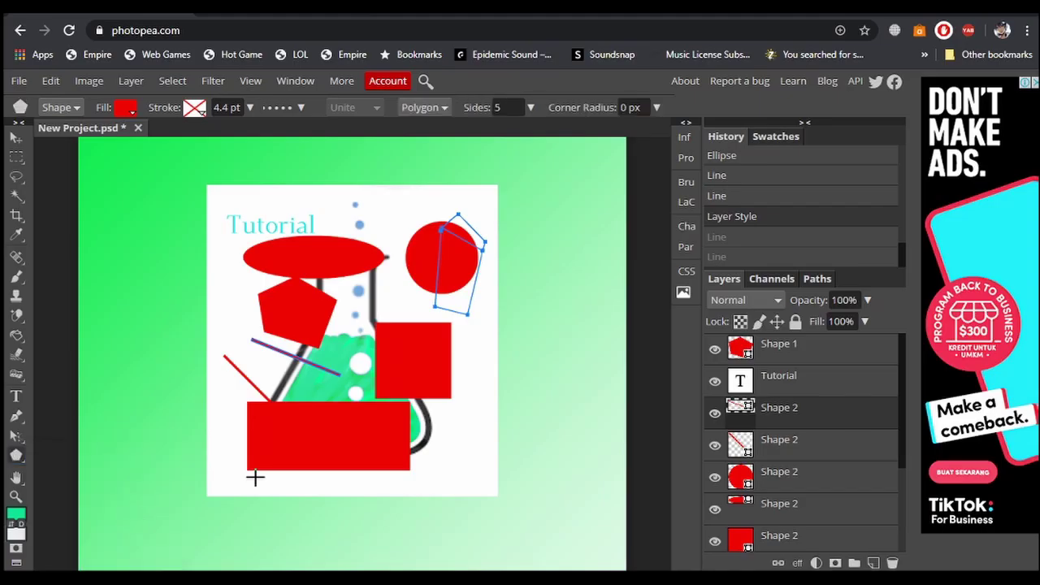
pyautogui.moveTo(314, 218); pyautogui.dragTo(265, 278)
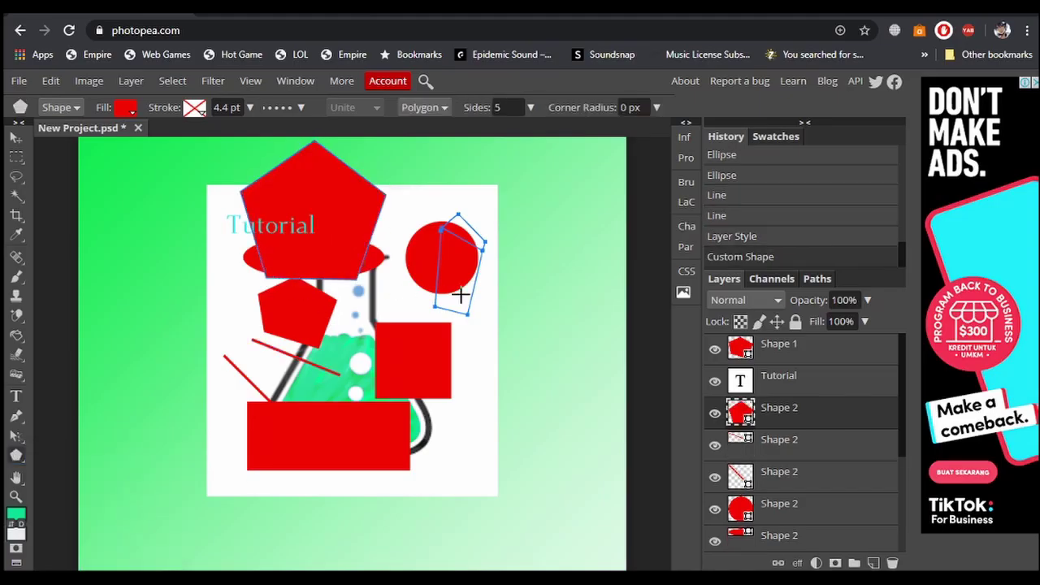
# Step: Draw a red triangle beside the flask's base and a long thin red arrow below the rectangle with the Custom Shape tool
pyautogui.rightClick(15, 455)
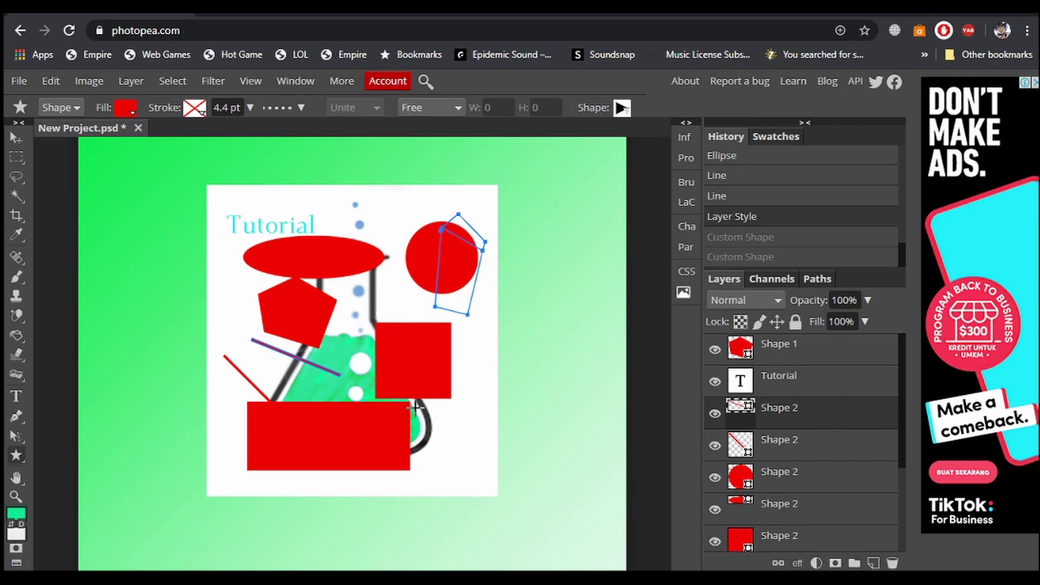
pyautogui.moveTo(430, 413); pyautogui.dragTo(484, 463)
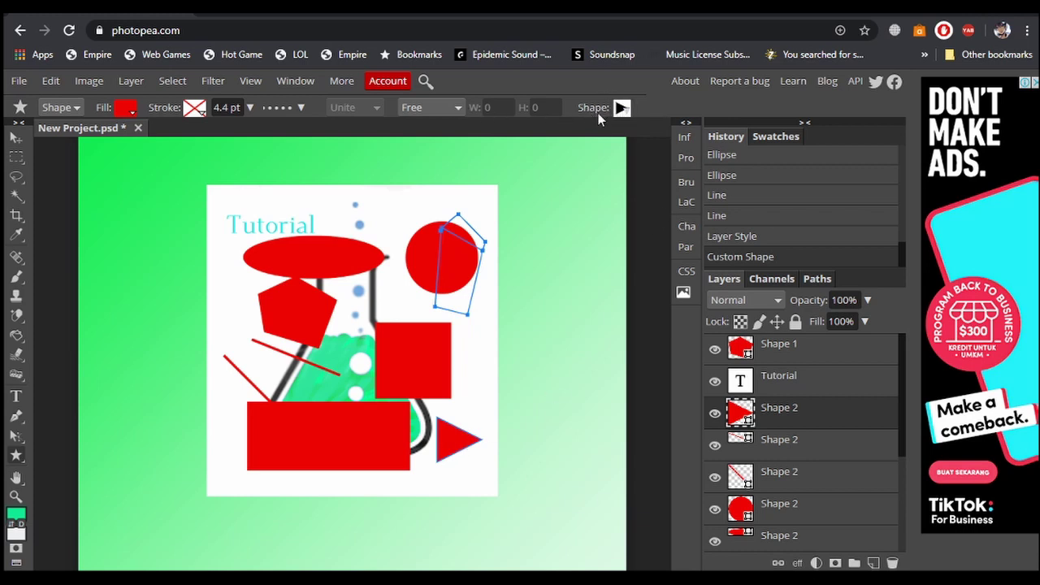
pyautogui.click(623, 109)
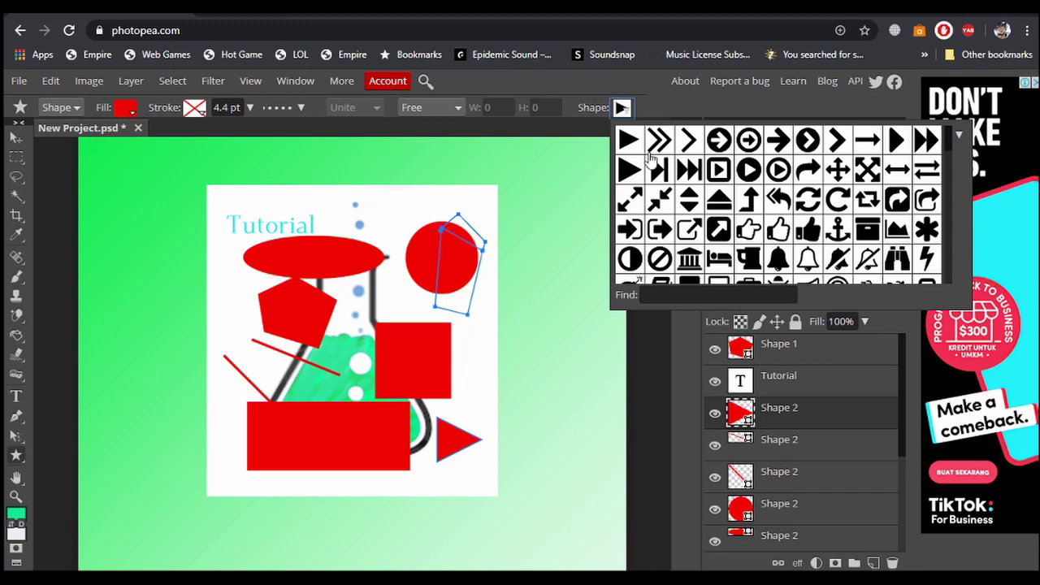
pyautogui.scroll(-1, 768, 213)
pyautogui.scroll(-10, 768, 213)
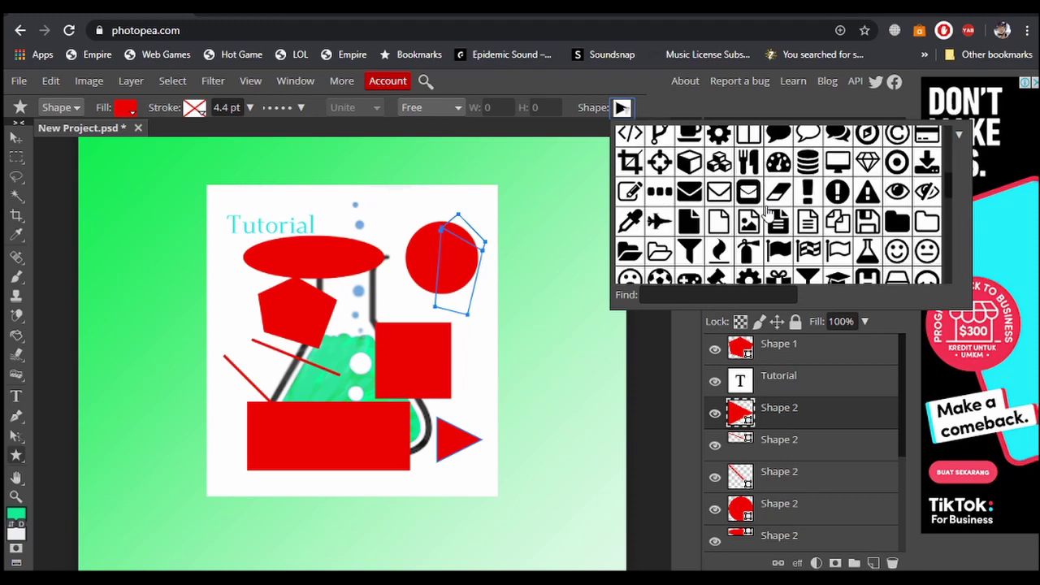
pyautogui.scroll(8, 768, 213)
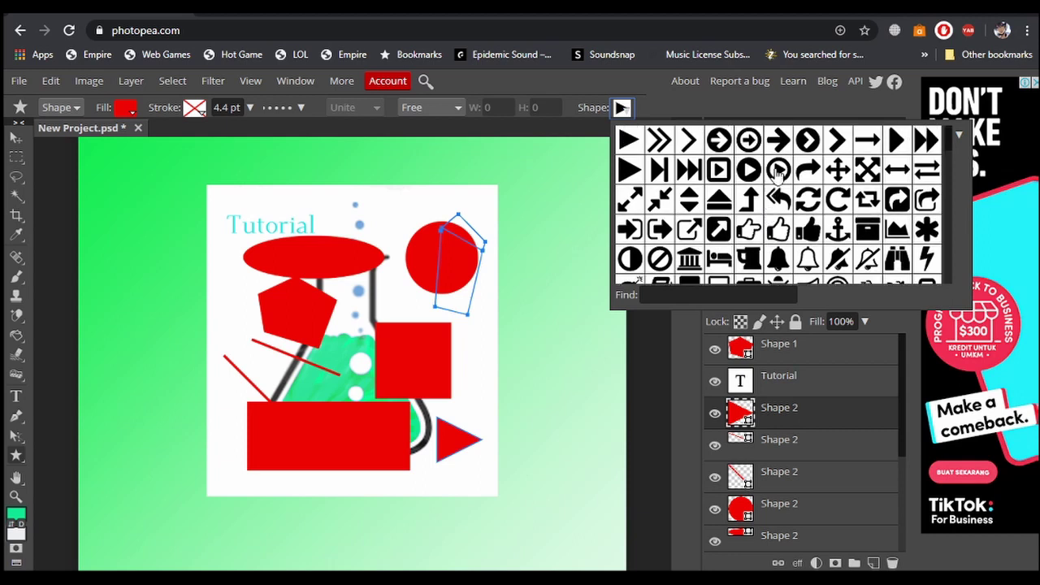
pyautogui.click(870, 143)
pyautogui.click(332, 483)
pyautogui.moveTo(323, 480); pyautogui.dragTo(444, 499)
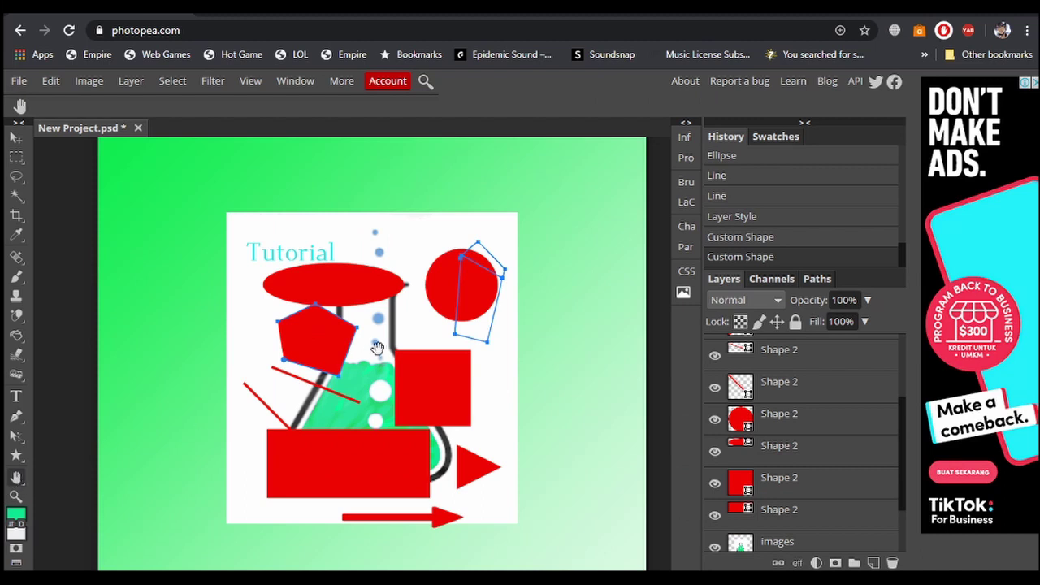
# Step: Delete all the red shape layers, keeping the Tutorial, images, Layer 1 and Background layers
pyautogui.click(795, 514)
pyautogui.moveTo(772, 414); pyautogui.dragTo(772, 348)
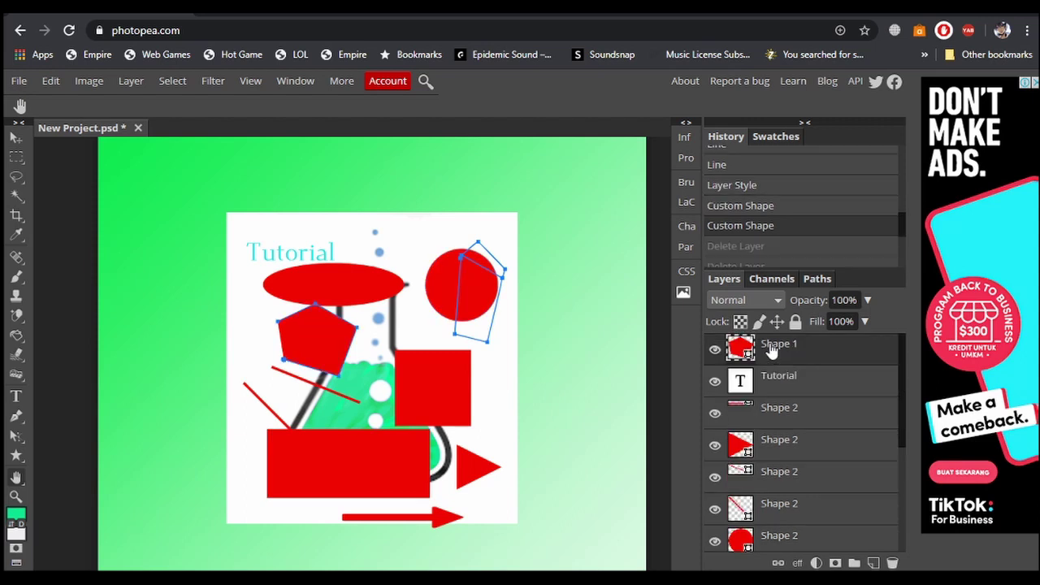
pyautogui.hotkey('ctrl', 'shift', 'z')
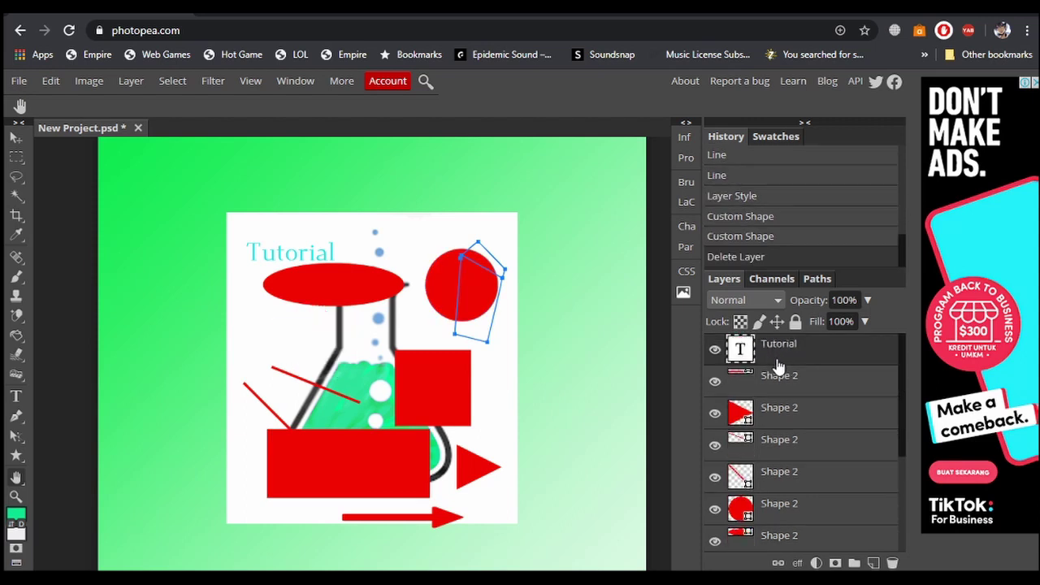
pyautogui.hotkey('ctrl', 'shift', 'z')
pyautogui.press('Delete')
pyautogui.press('Delete')
pyautogui.press('Delete')
pyautogui.press('Delete')
pyautogui.press('Delete')
pyautogui.press('Delete')
pyautogui.press('Delete')
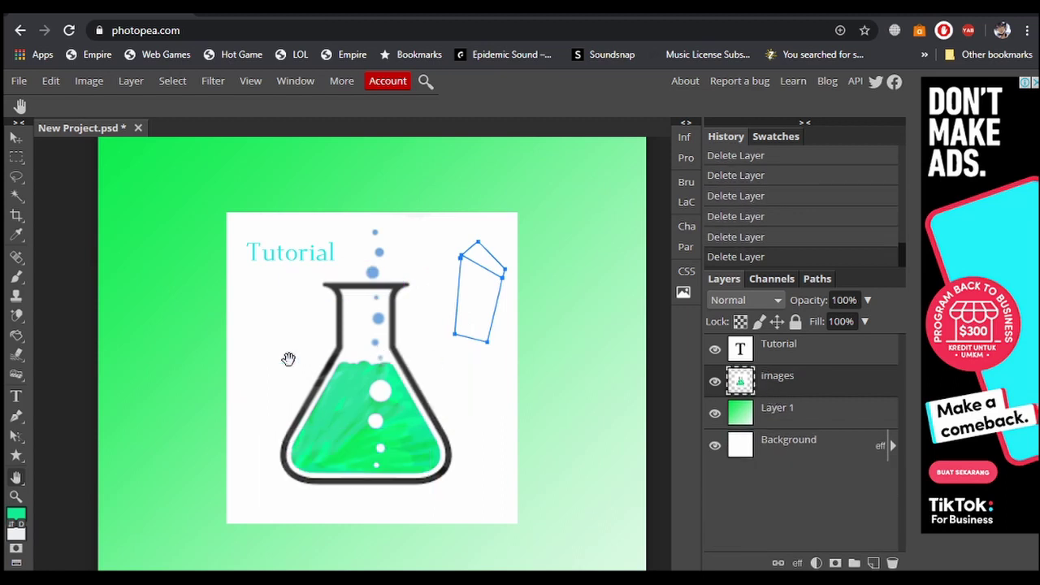
# Step: Examine the flask and the Tutorial text close up by panning the canvas with the Hand tool
pyautogui.scroll(5, 256, 356)
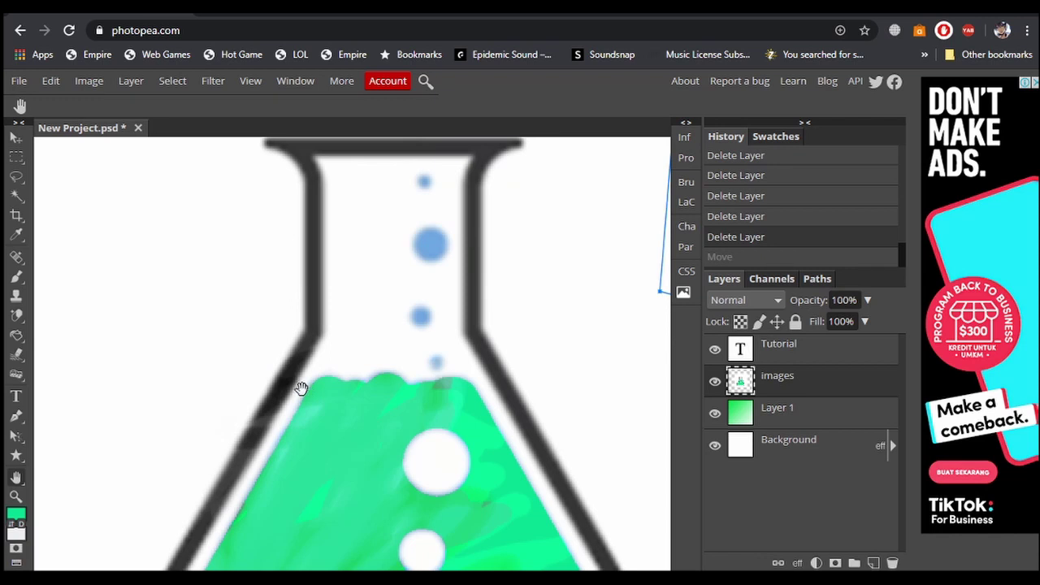
pyautogui.moveTo(260, 360)
pyautogui.mouseDown()
pyautogui.moveTo(353, 448)
pyautogui.moveTo(339, 463)
pyautogui.mouseUp()
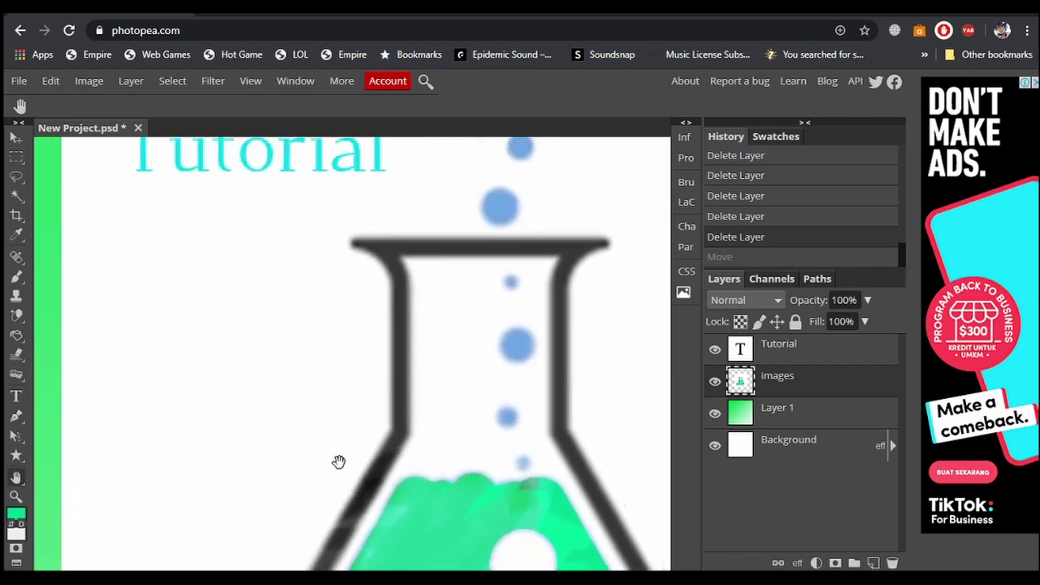
pyautogui.moveTo(386, 305)
pyautogui.mouseDown()
pyautogui.moveTo(392, 361)
pyautogui.moveTo(356, 383)
pyautogui.mouseUp()
pyautogui.moveTo(311, 269); pyautogui.dragTo(307, 346)
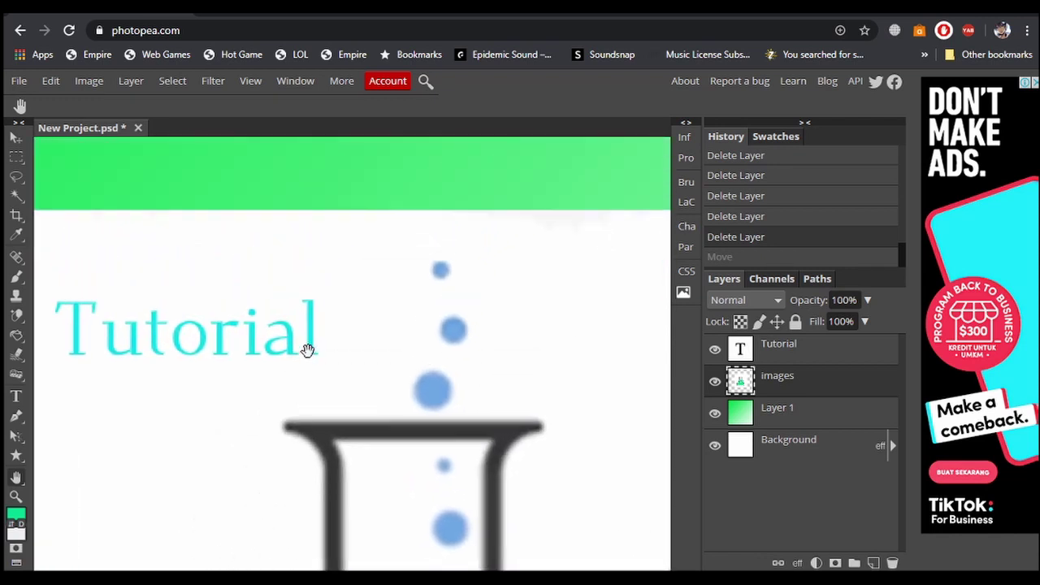
pyautogui.moveTo(321, 423); pyautogui.dragTo(315, 268)
pyautogui.scroll(3, 419, 428)
# Step: Rotate the canvas to about -42° with the Rotate View tool
pyautogui.rightClick(17, 478)
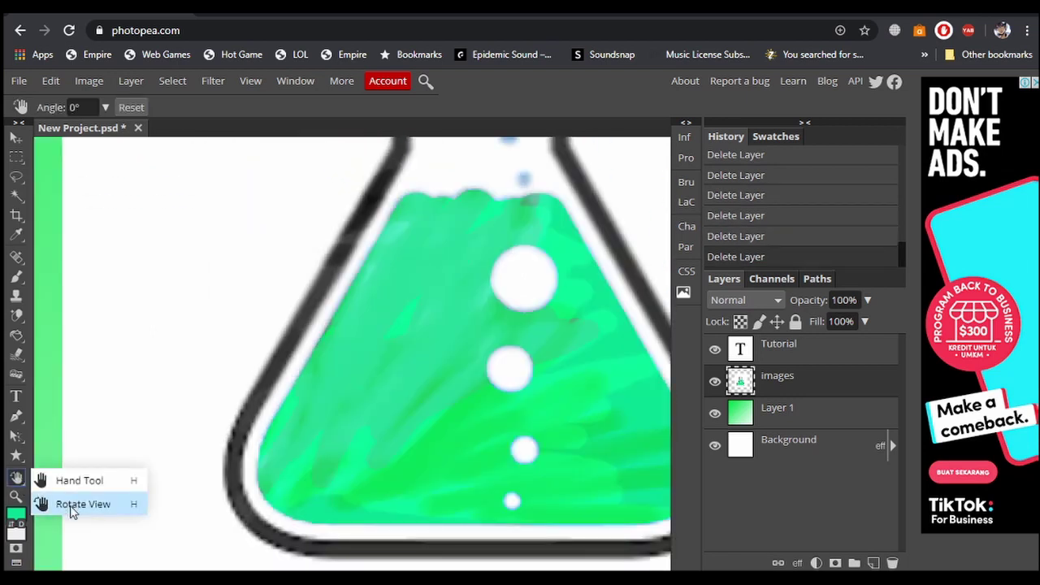
pyautogui.click(39, 505)
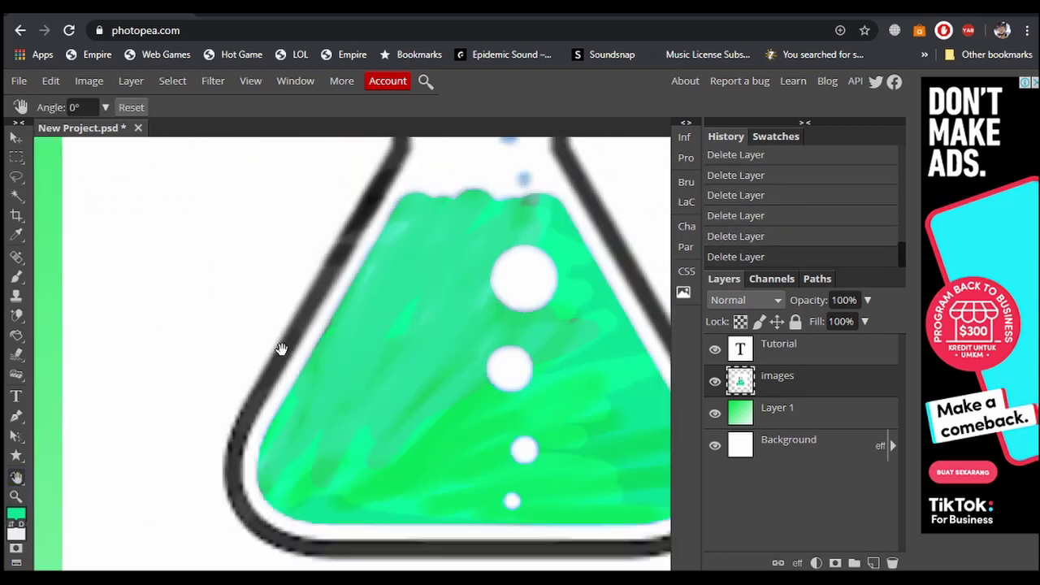
pyautogui.moveTo(269, 181); pyautogui.dragTo(263, 325)
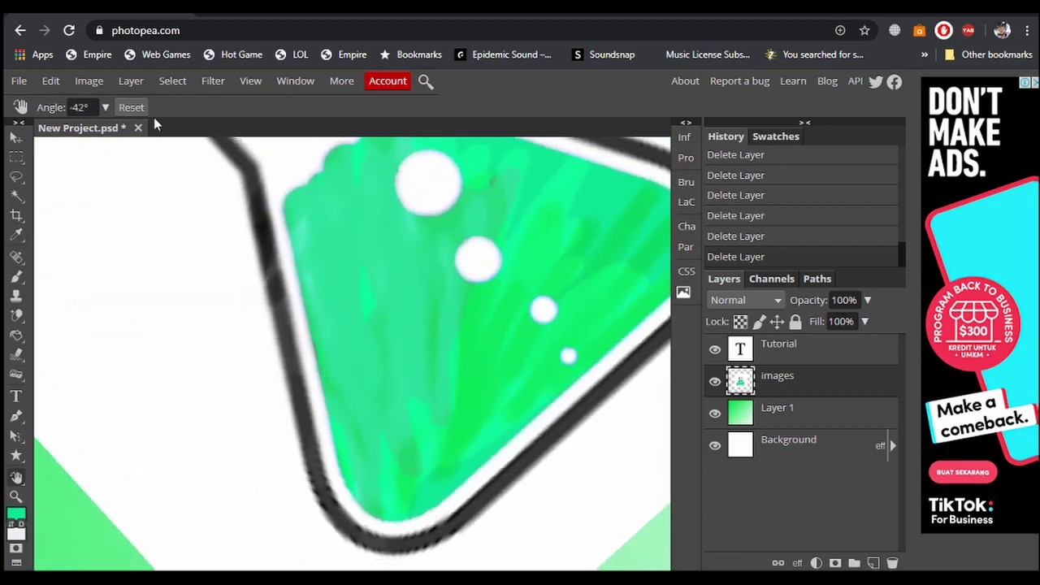
# Step: Reset the canvas rotation, and shift the flask image and the Tutorial text slightly down and to the left with the Move tool
pyautogui.click(132, 108)
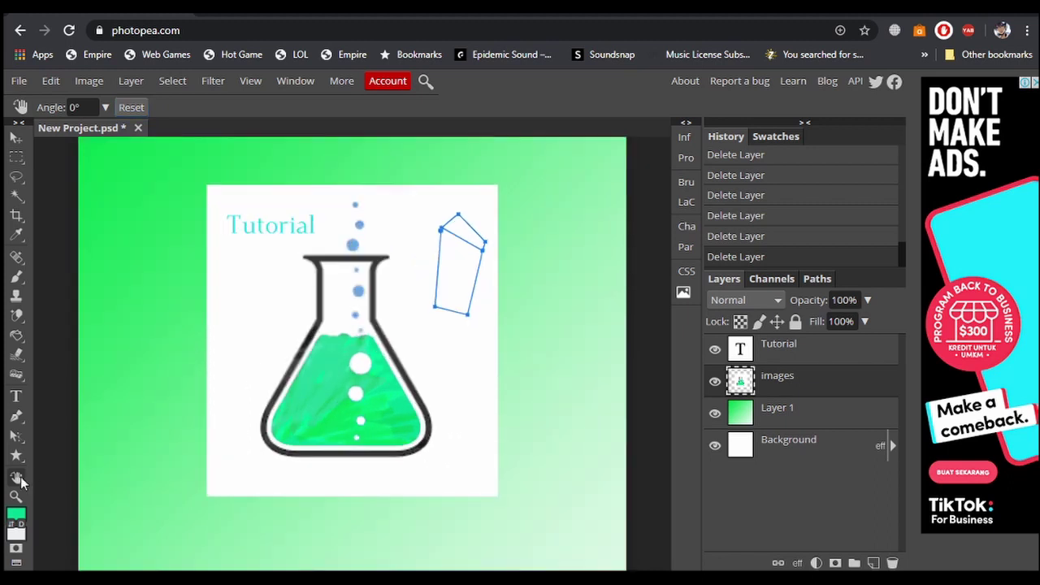
pyautogui.click(17, 138)
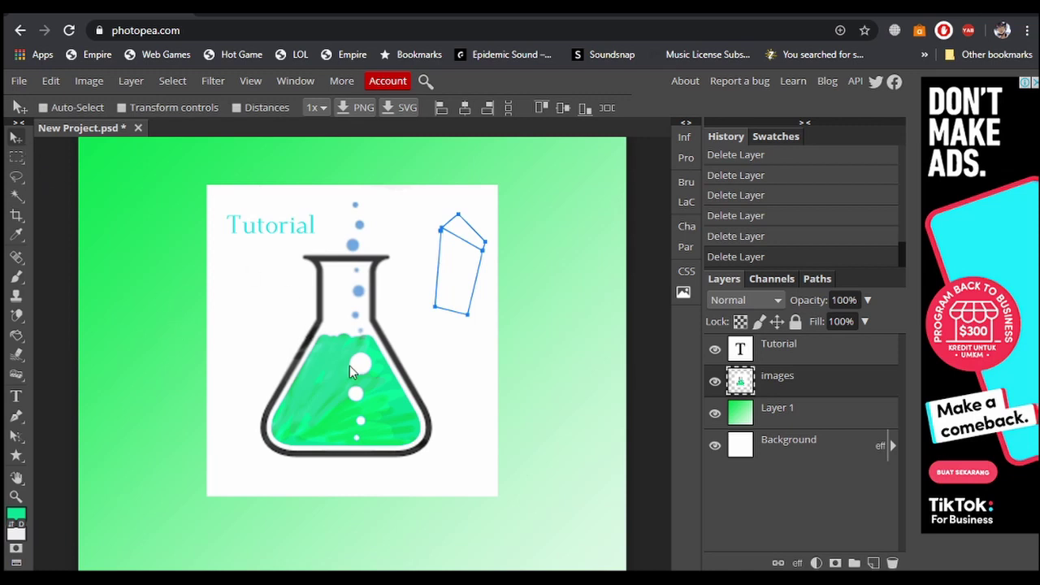
pyautogui.moveTo(325, 378); pyautogui.dragTo(298, 392)
pyautogui.click(774, 353)
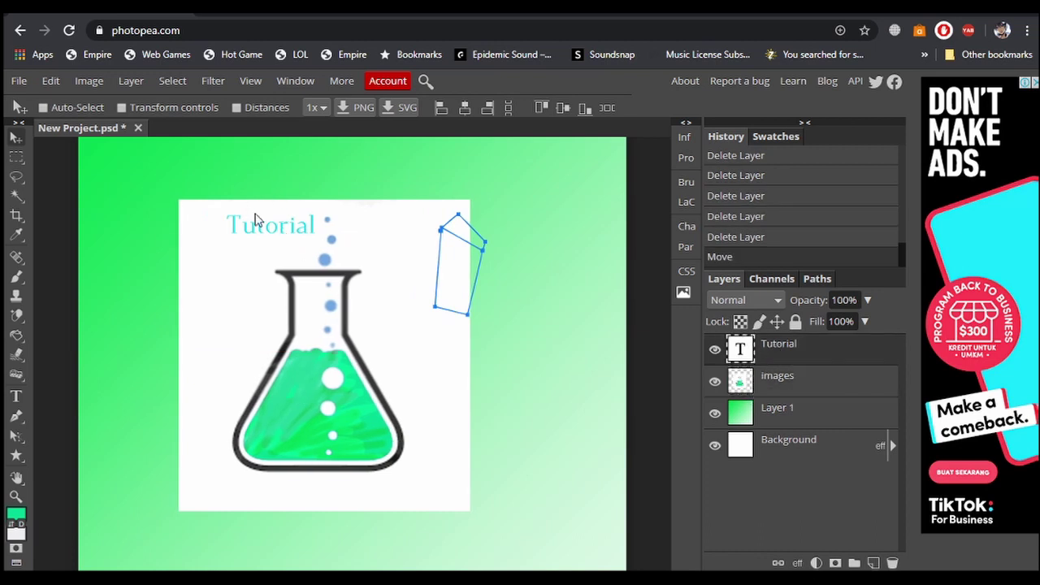
pyautogui.moveTo(258, 219); pyautogui.dragTo(241, 236)
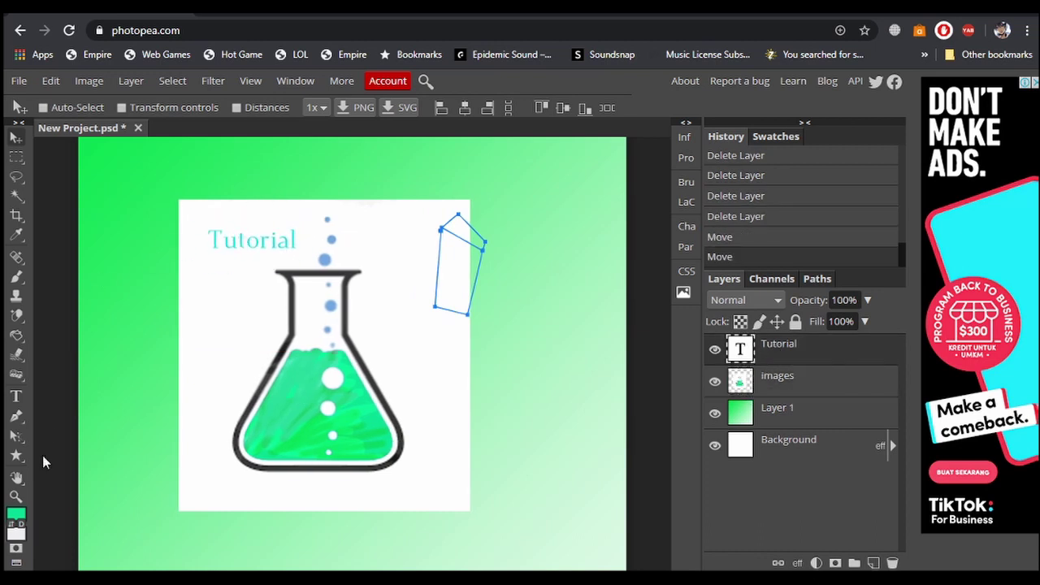
# Step: Rotate the canvas to about -31° with the Rotate View tool, and reset the rotation
pyautogui.click(17, 478)
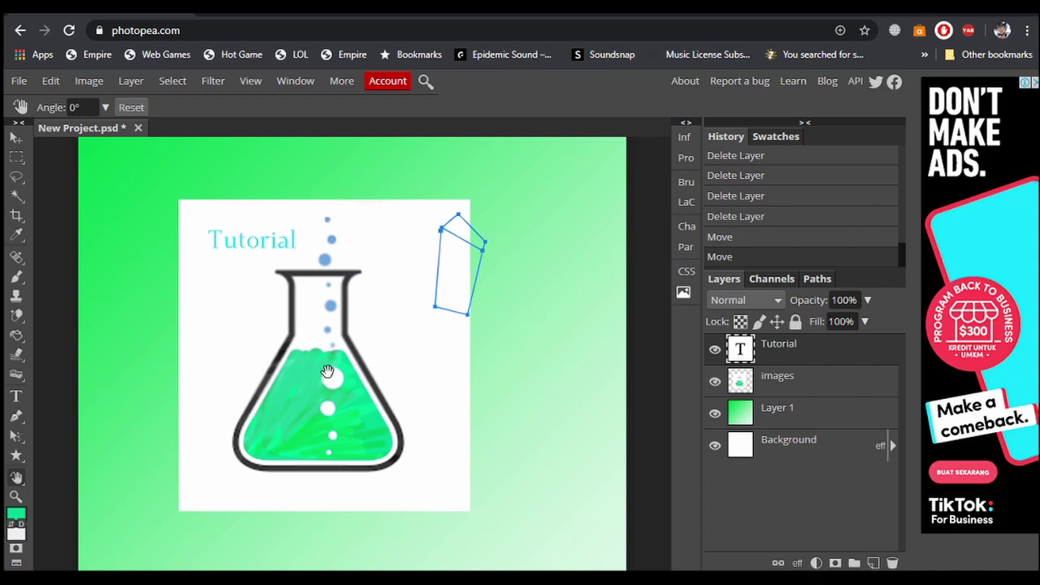
pyautogui.moveTo(365, 251); pyautogui.dragTo(329, 305)
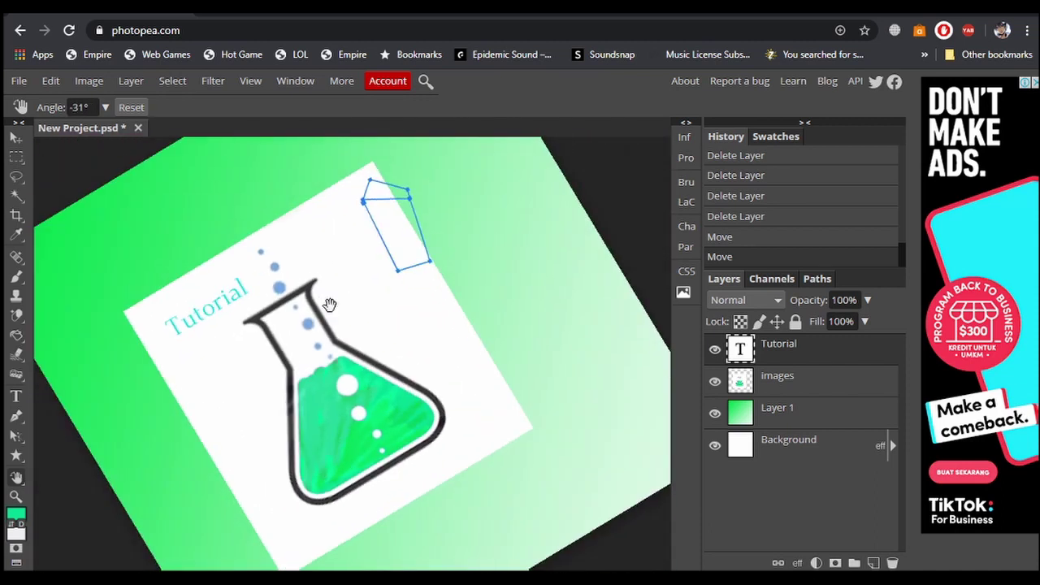
pyautogui.click(131, 108)
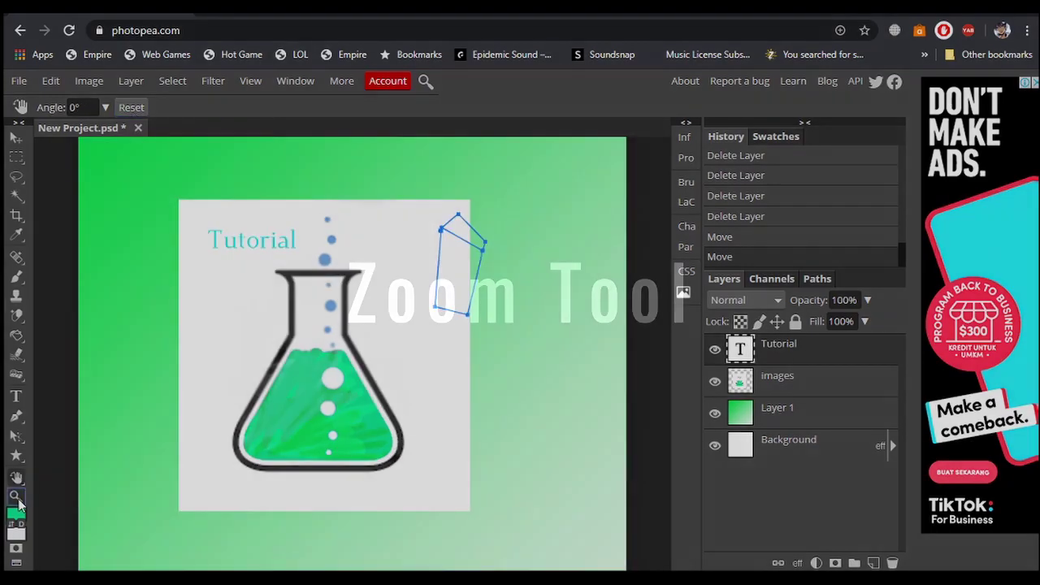
# Step: Zoom in twice on the Tutorial text with the Zoom tool
pyautogui.click(17, 499)
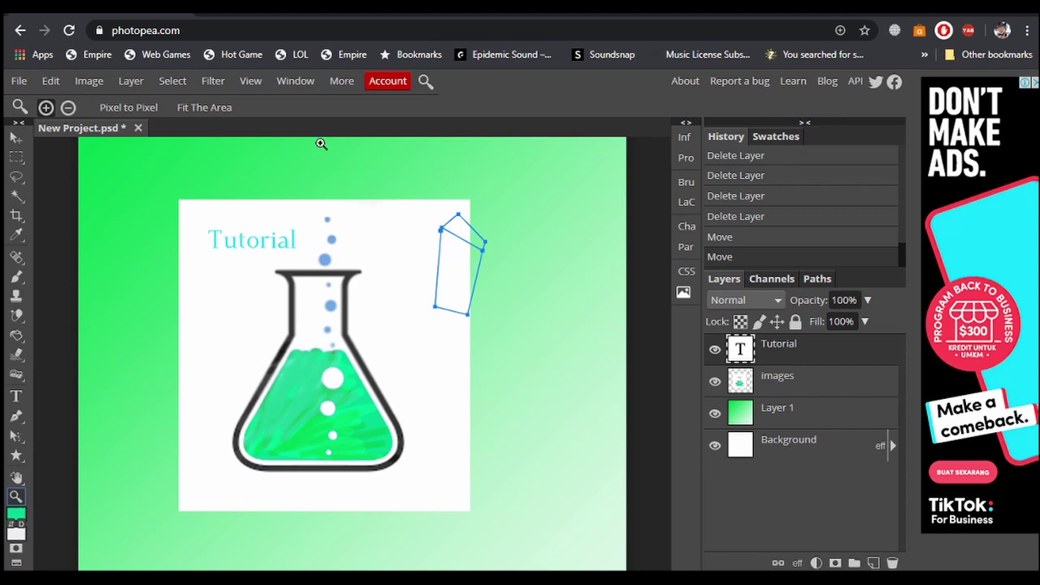
pyautogui.click(282, 231)
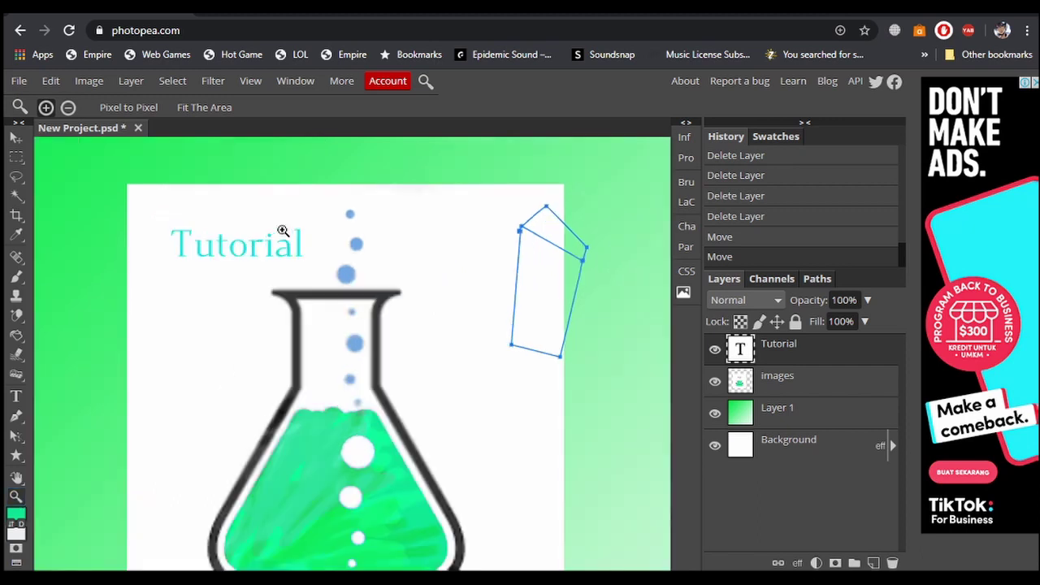
pyautogui.click(283, 231)
pyautogui.rightClick(283, 231)
pyautogui.press('Escape')
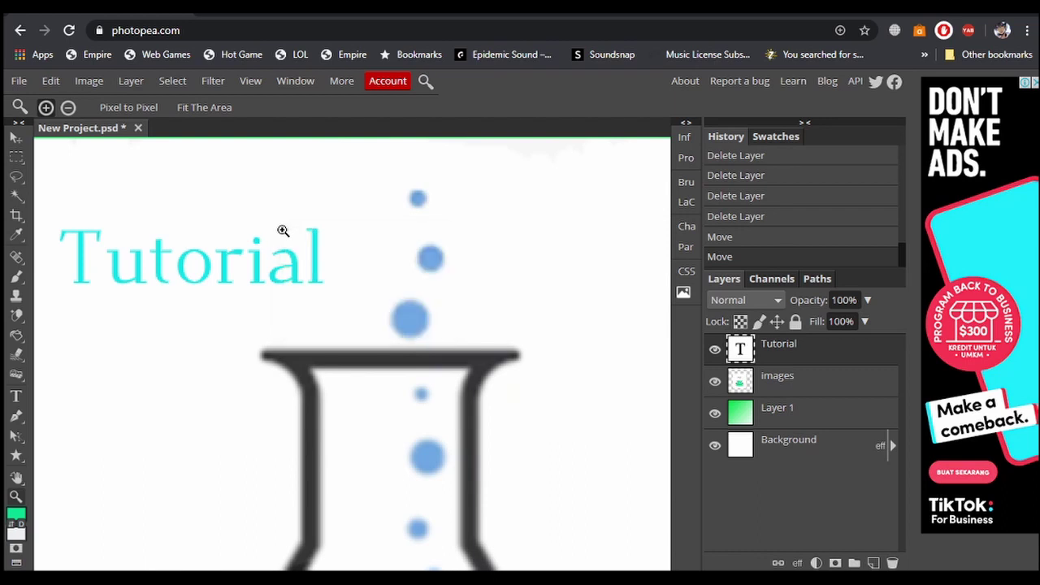
# Step: Zoom the view back out, fit the whole canvas in the window, and set the view to pixel-to-pixel 100%
pyautogui.rightClick(204, 235)
pyautogui.rightClick(379, 210)
pyautogui.rightClick(307, 242)
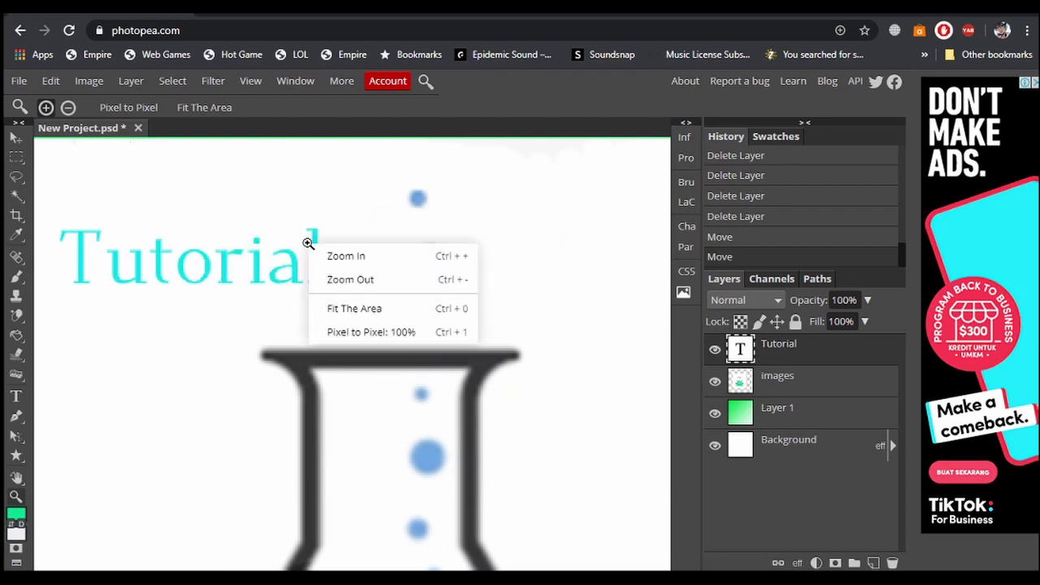
pyautogui.click(341, 279)
pyautogui.rightClick(339, 283)
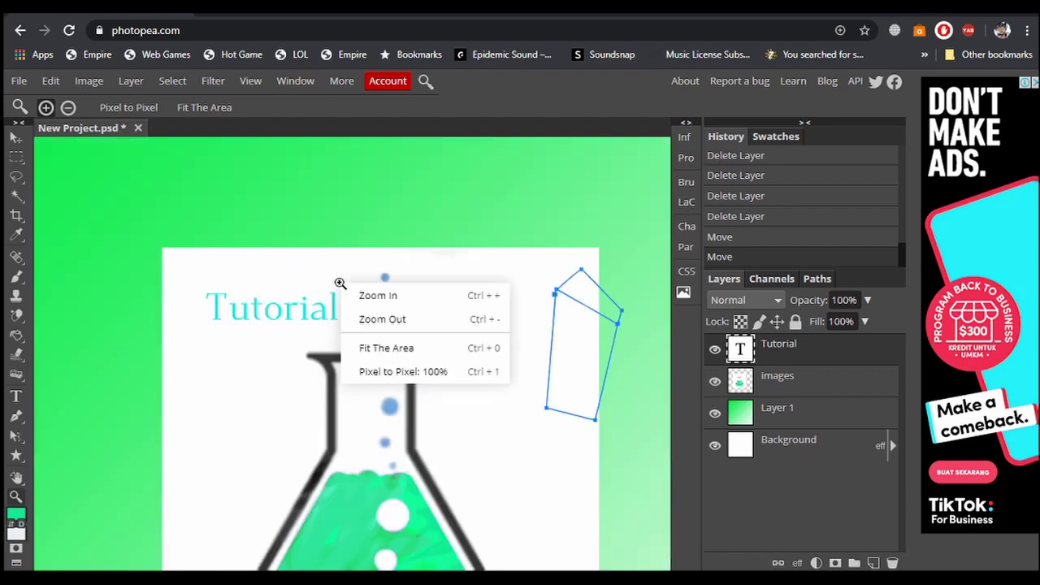
pyautogui.click(413, 349)
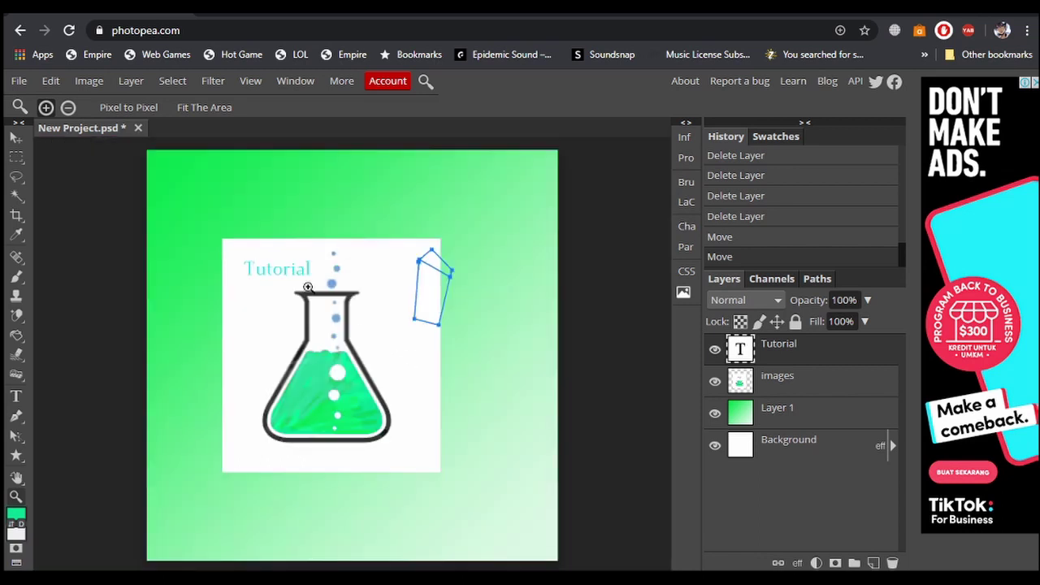
pyautogui.rightClick(307, 286)
pyautogui.click(400, 375)
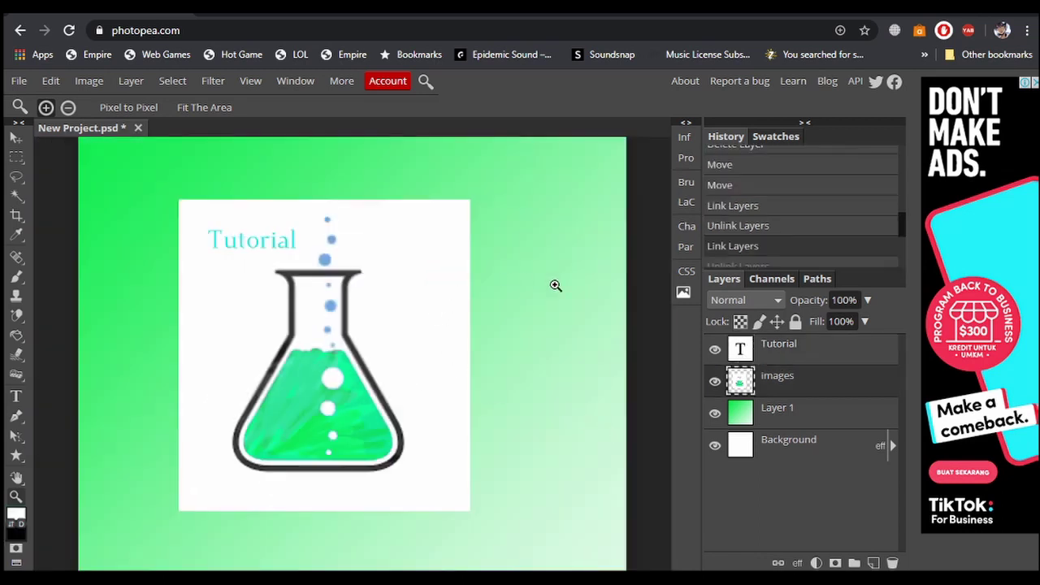
# Step: Delete the images layer, and undo the deletion
pyautogui.click(892, 563)
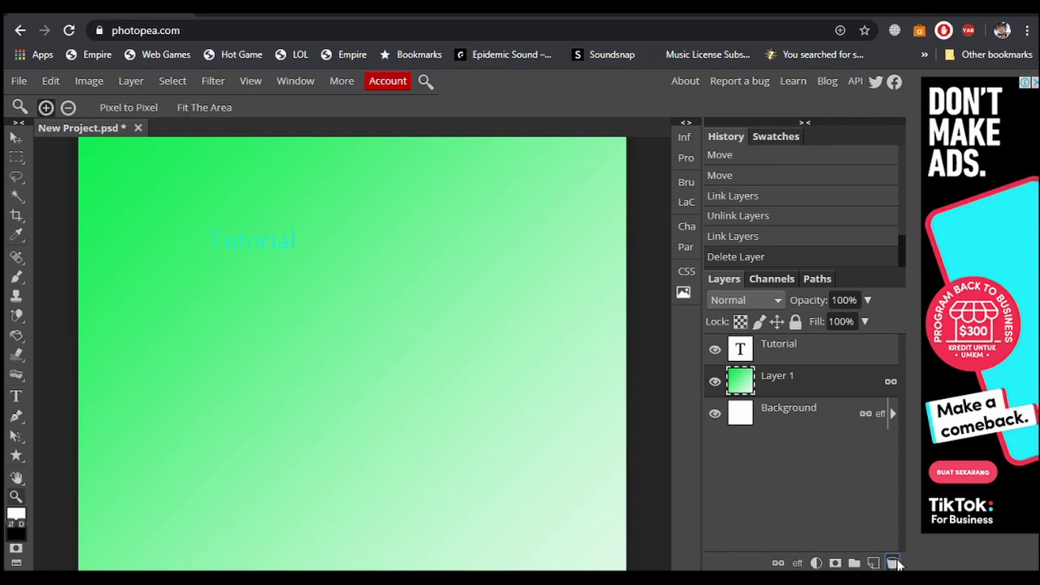
pyautogui.hotkey('ctrl', 'z')
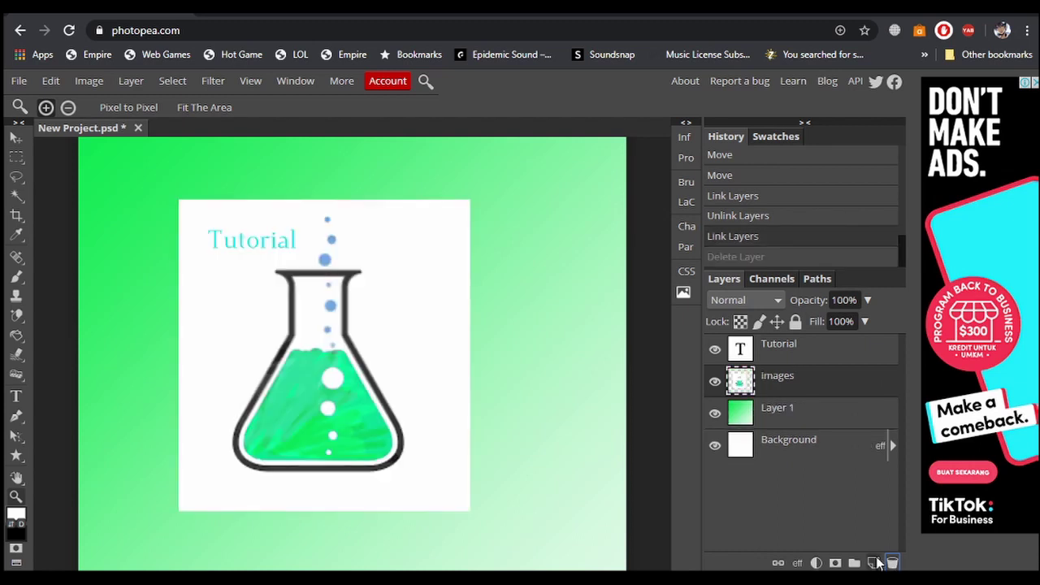
# Step: Add a new empty layer directly above the images layer
pyautogui.click(874, 563)
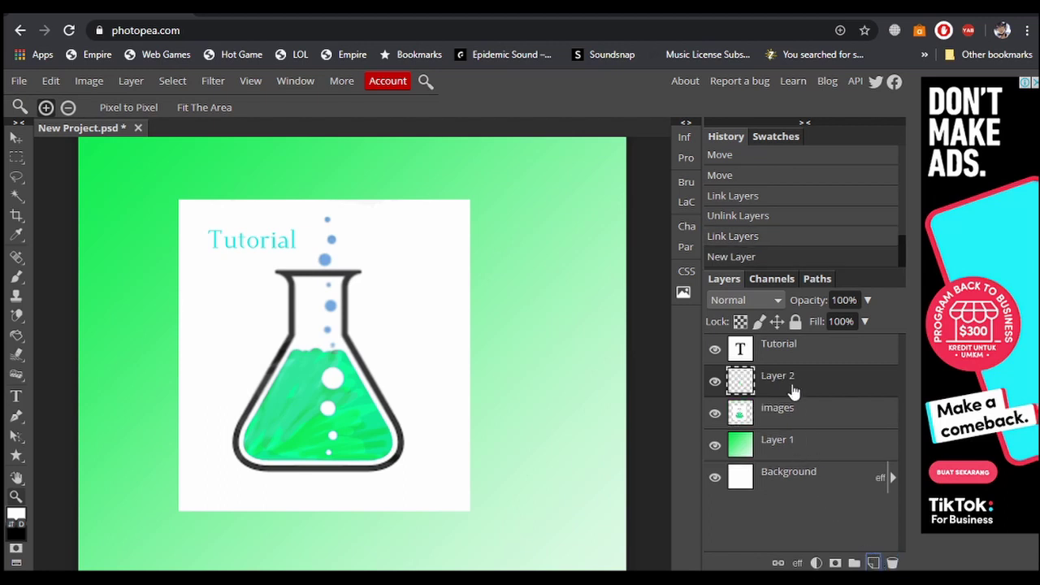
pyautogui.click(787, 406)
pyautogui.click(789, 383)
pyautogui.click(873, 563)
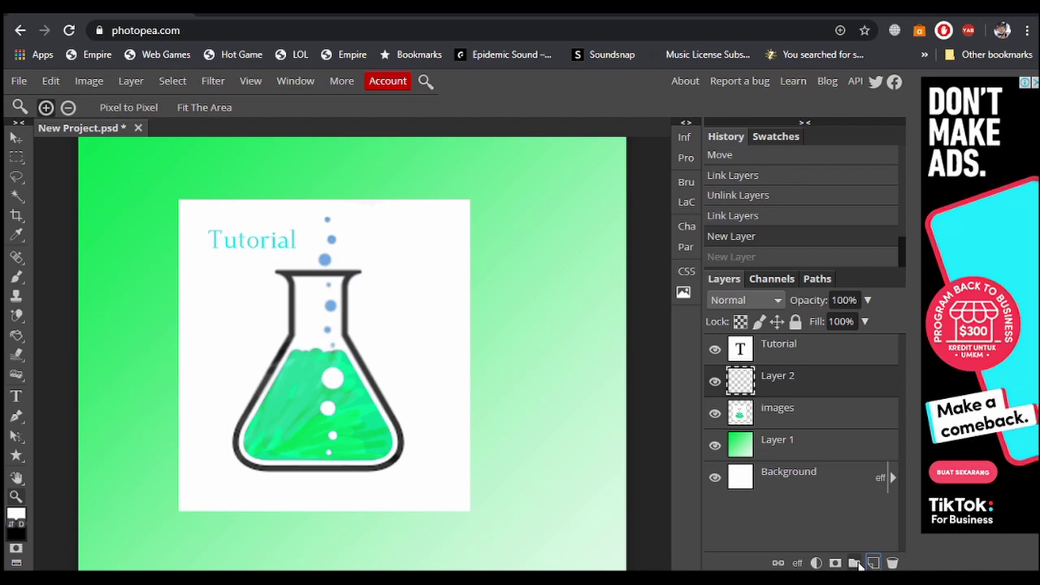
# Step: Create a layer folder below the Tutorial layer and move Layer 2, images and Layer 1 into it
pyautogui.click(855, 563)
pyautogui.click(782, 455)
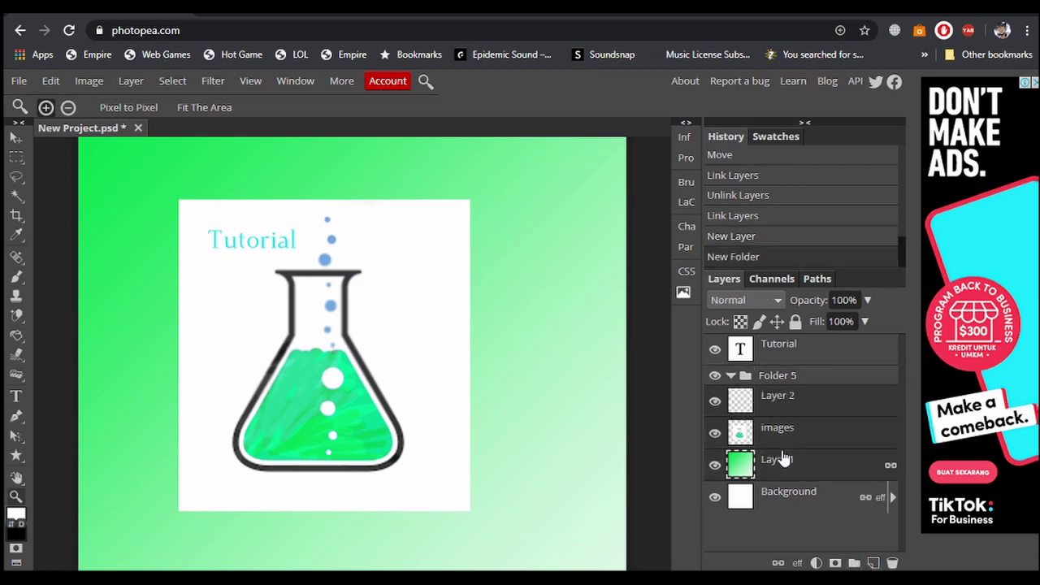
pyautogui.moveTo(784, 437); pyautogui.dragTo(778, 484)
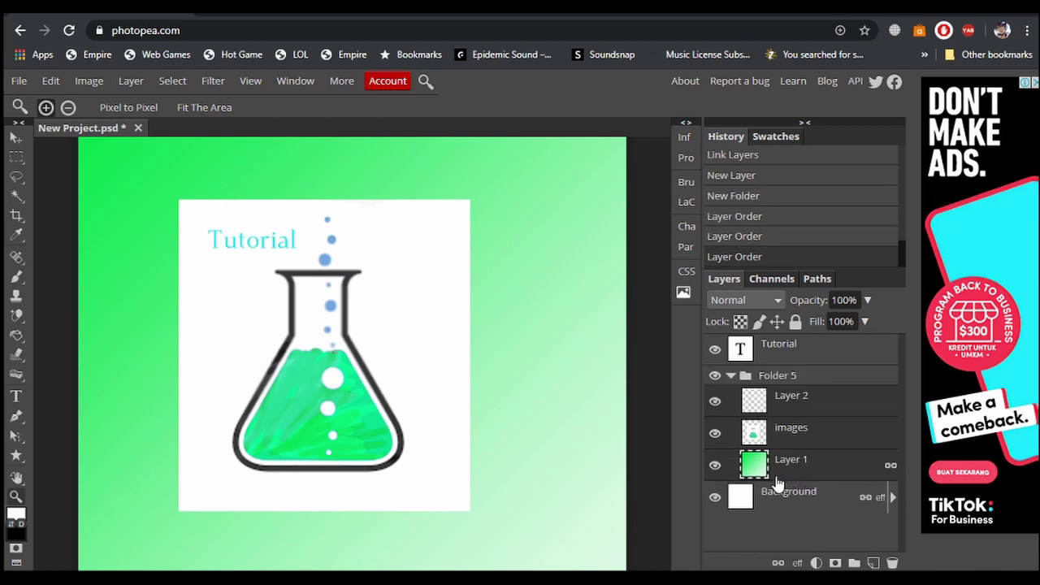
pyautogui.click(731, 379)
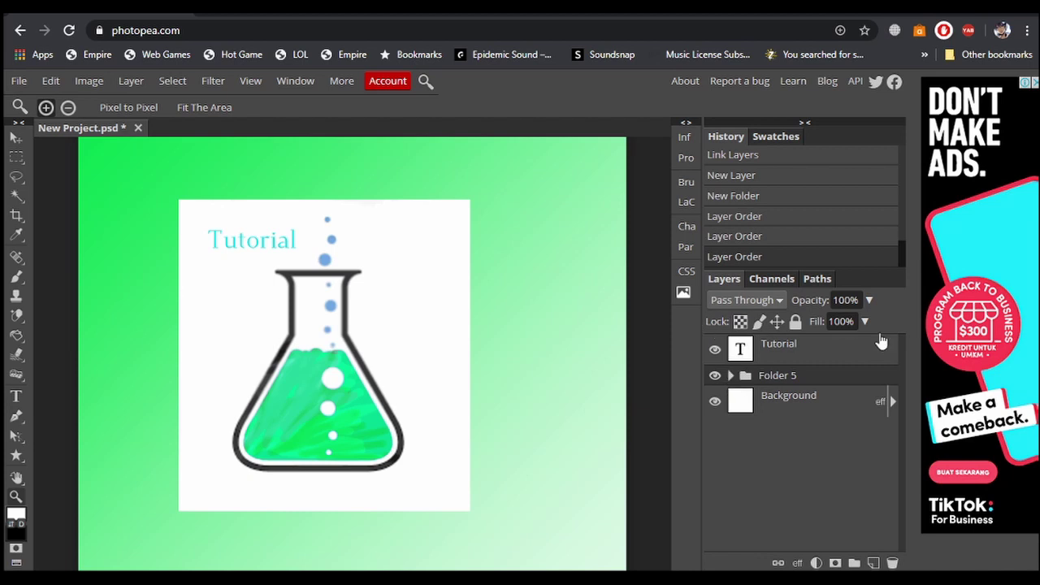
pyautogui.click(731, 376)
# Step: Rename the new layer folder as Tes
pyautogui.doubleClick(784, 377)
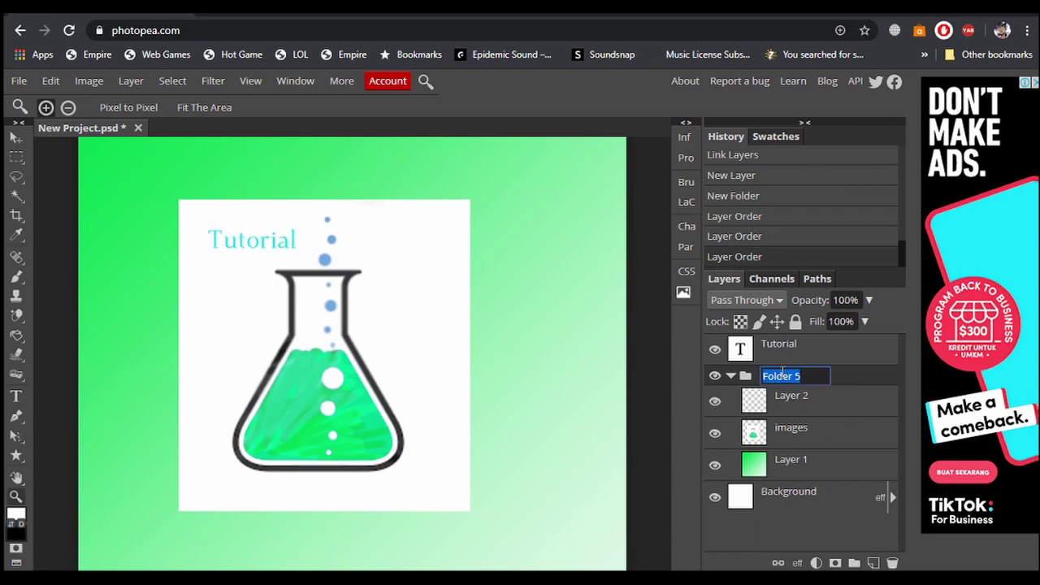
pyautogui.press('BackSpace')
pyautogui.write('Tes')
pyautogui.press('Return')
# Step: Add a raster mask to the Tes folder, and undo the mask
pyautogui.click(835, 563)
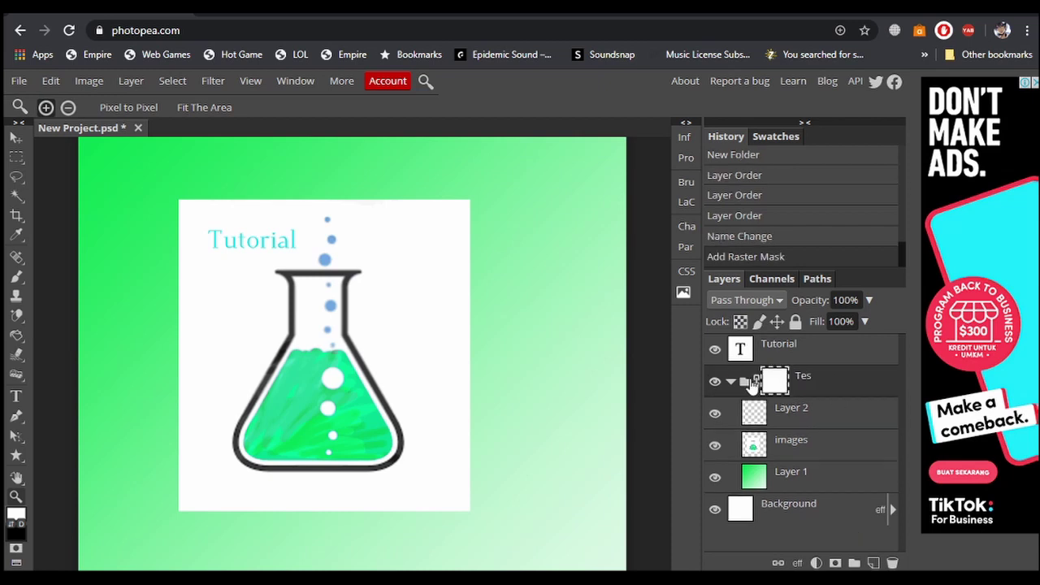
pyautogui.click(732, 382)
pyautogui.hotkey('ctrl', 'z')
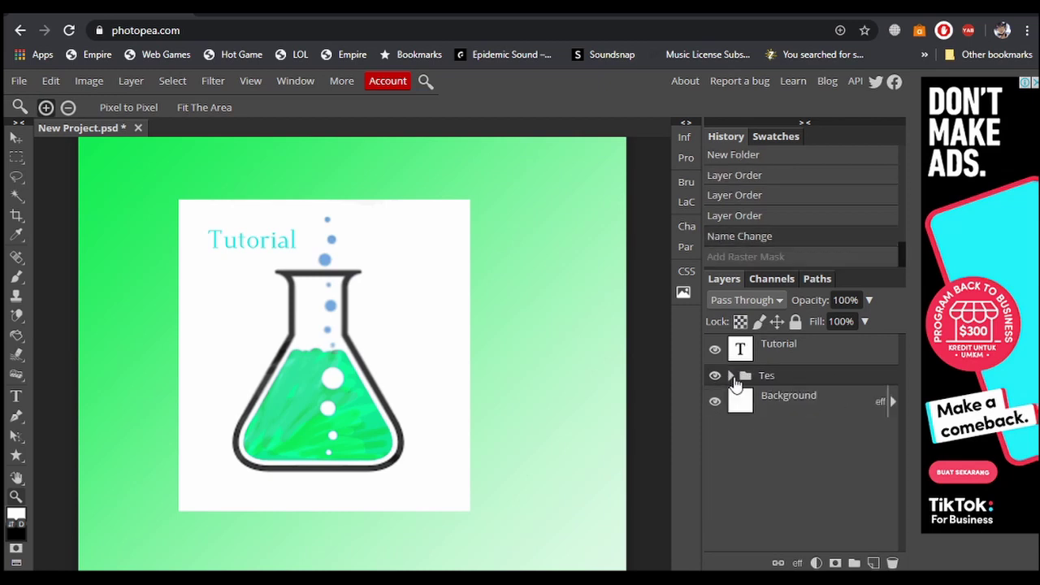
# Step: Move the images layer and Layer 1 out of and above the Tes folder, and add a raster mask to the images layer
pyautogui.click(778, 349)
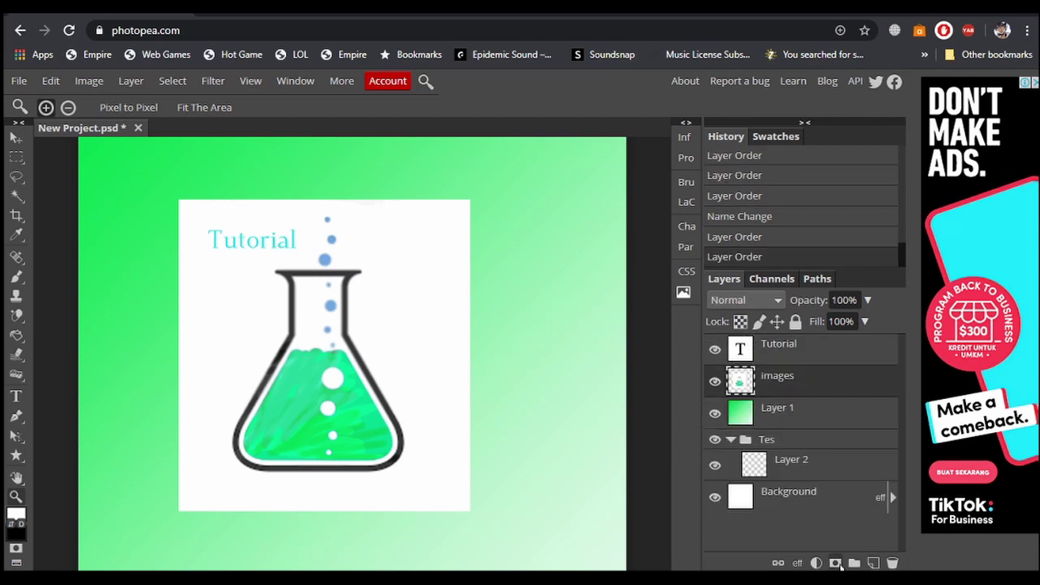
pyautogui.click(835, 562)
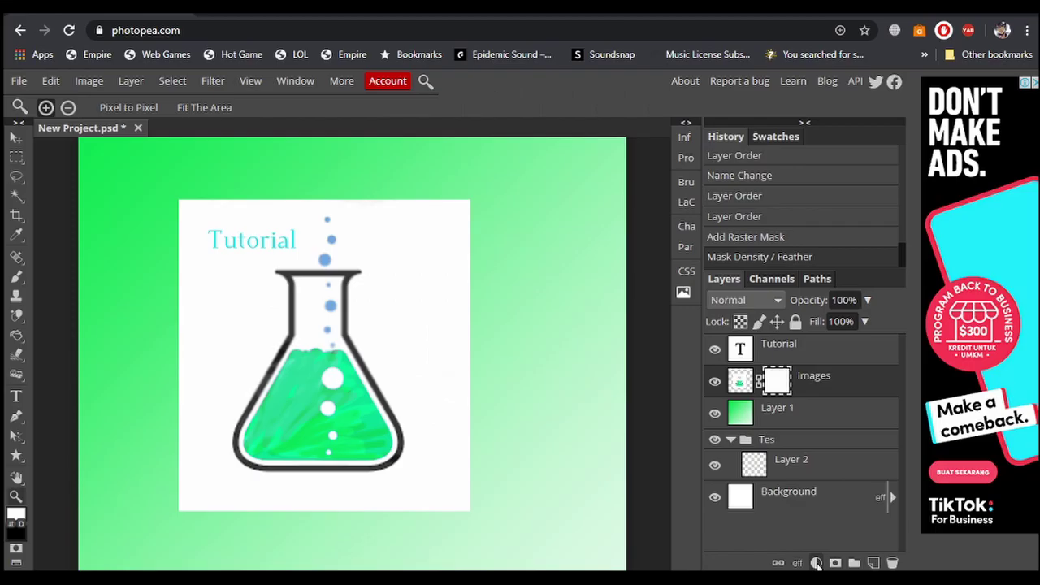
# Step: Add a Hue/Saturation adjustment layer above the images layer with hue -54, saturation 63 and lightness -3
pyautogui.click(817, 563)
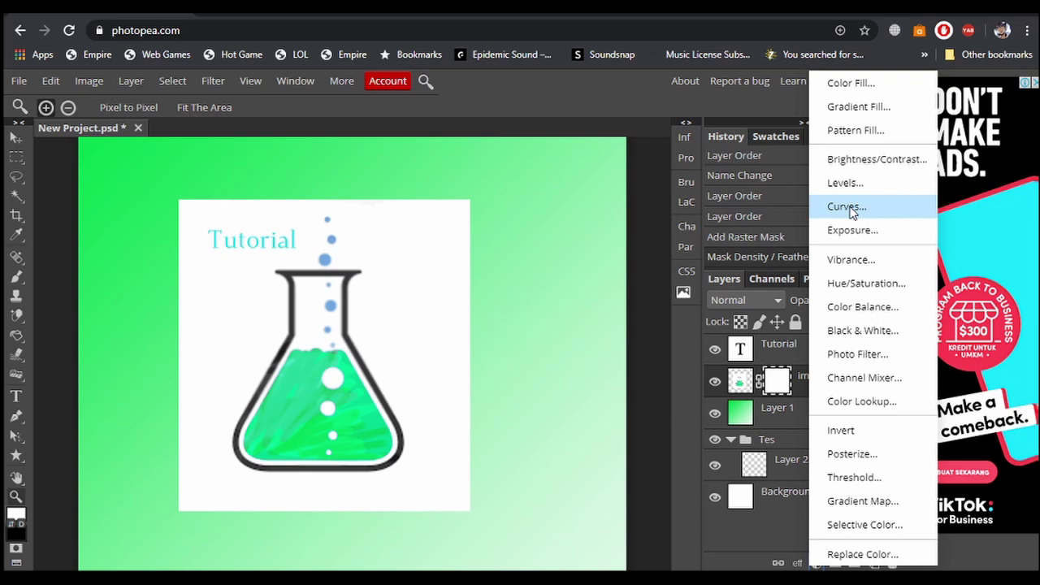
pyautogui.click(882, 286)
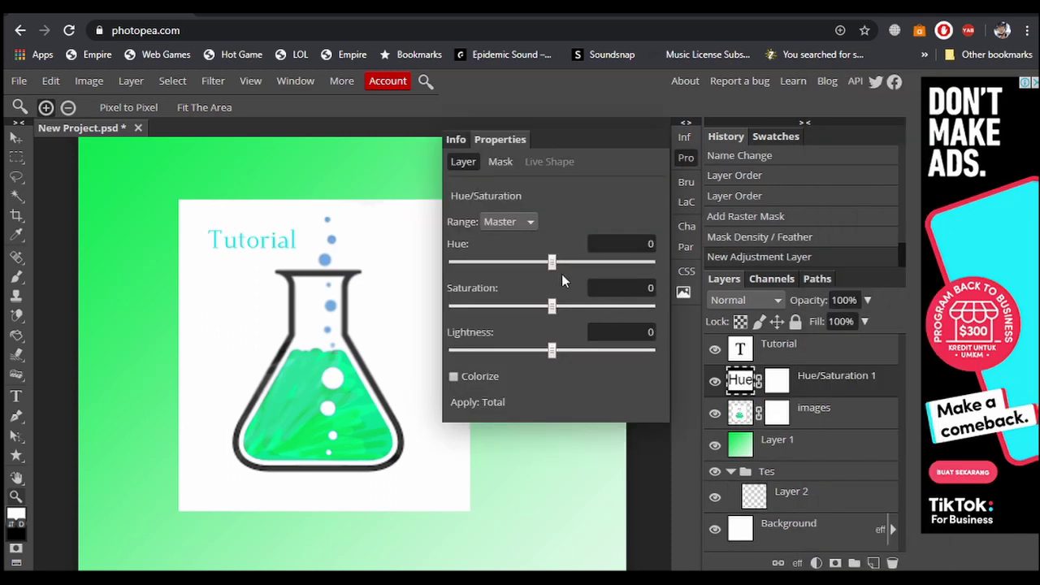
pyautogui.moveTo(552, 262); pyautogui.dragTo(522, 263)
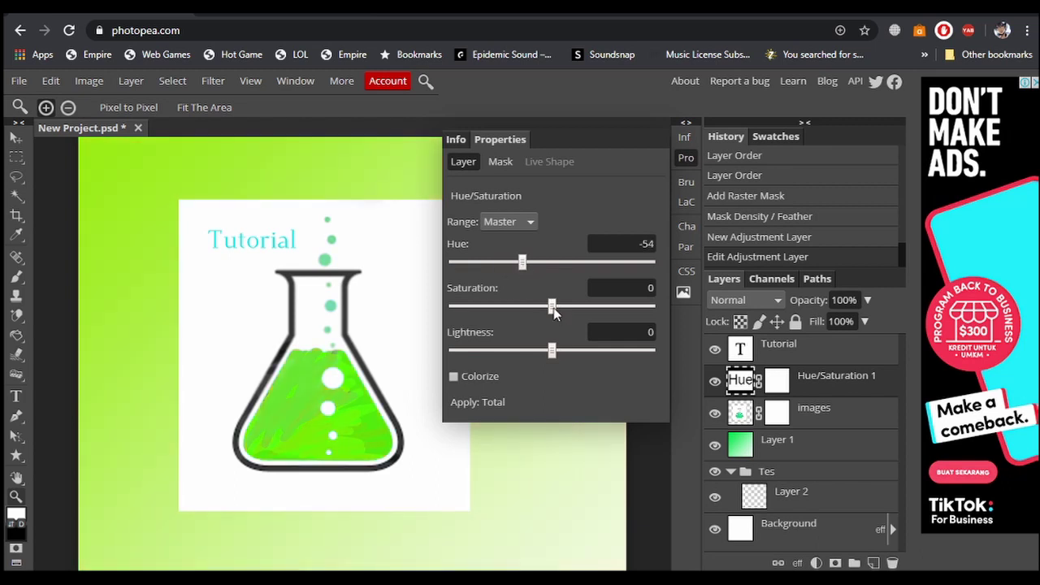
pyautogui.moveTo(554, 307); pyautogui.dragTo(614, 307)
pyautogui.moveTo(552, 351); pyautogui.dragTo(549, 352)
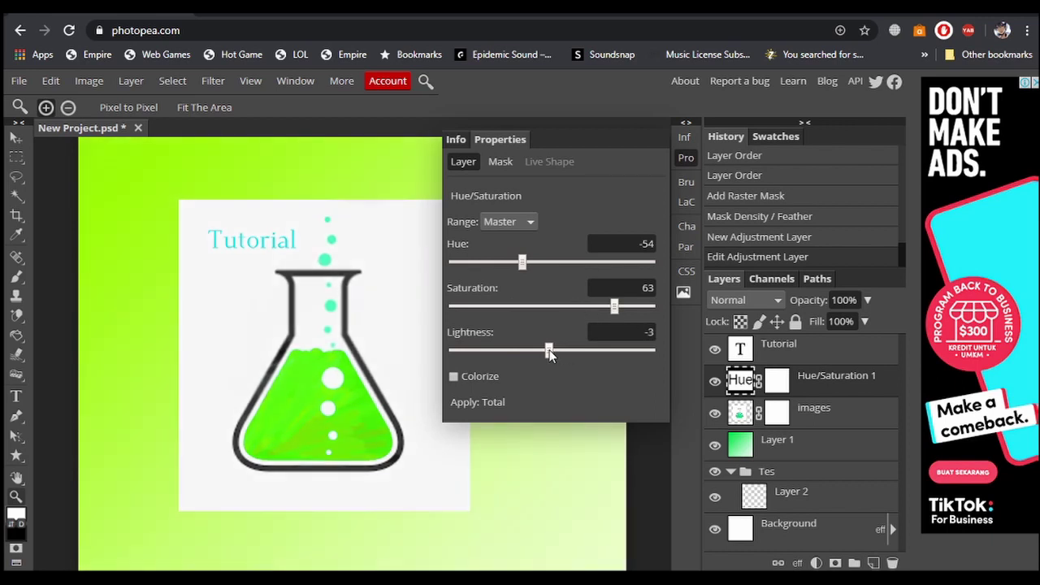
# Step: Add a Drop Shadow layer style to the Tutorial text layer
pyautogui.click(799, 567)
pyautogui.click(798, 564)
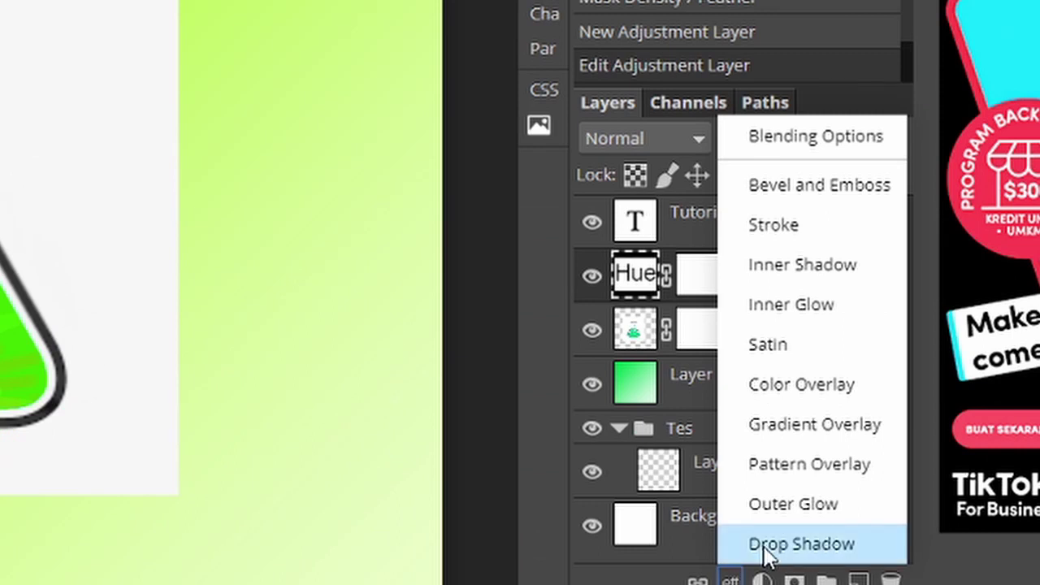
pyautogui.click(781, 426)
pyautogui.click(718, 221)
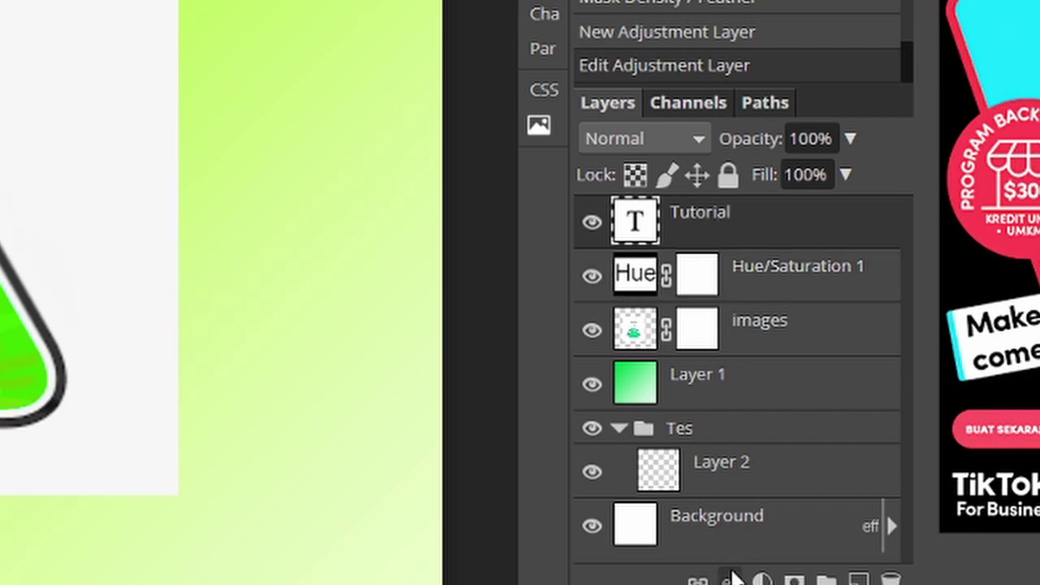
pyautogui.click(730, 580)
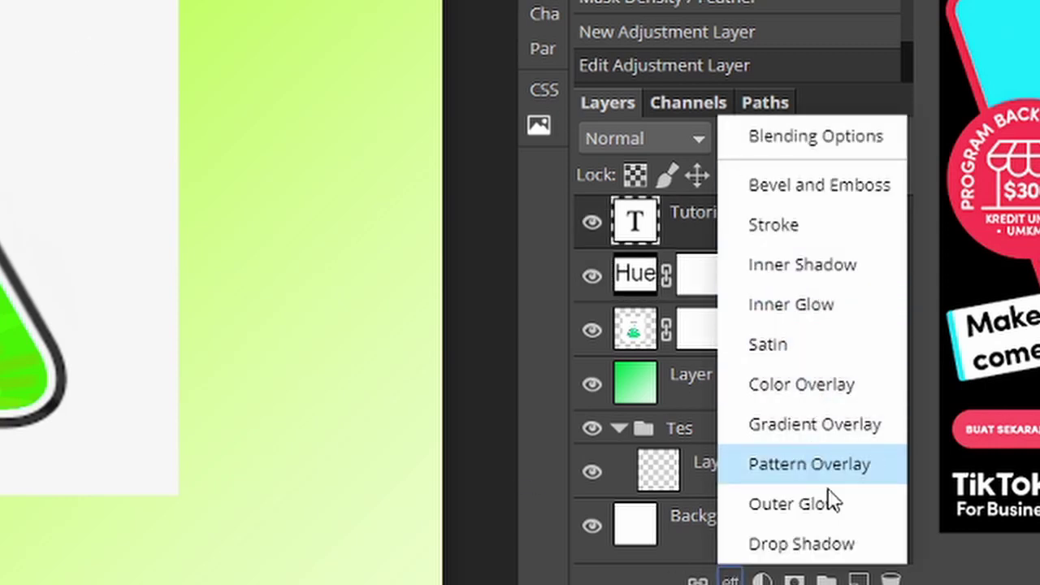
pyautogui.click(813, 546)
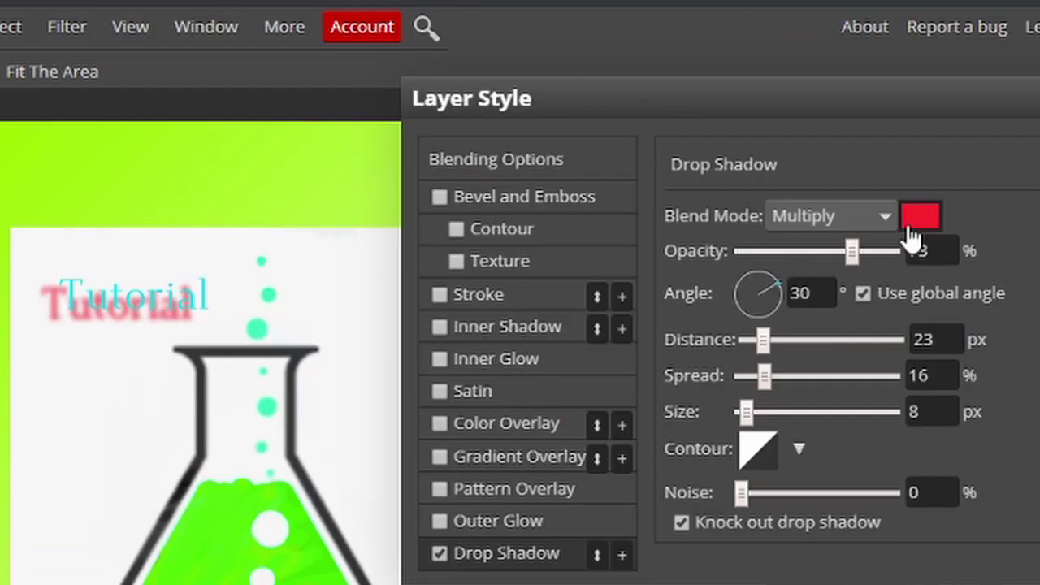
# Step: Set the drop shadow's colour to the near-black 181616
pyautogui.click(917, 232)
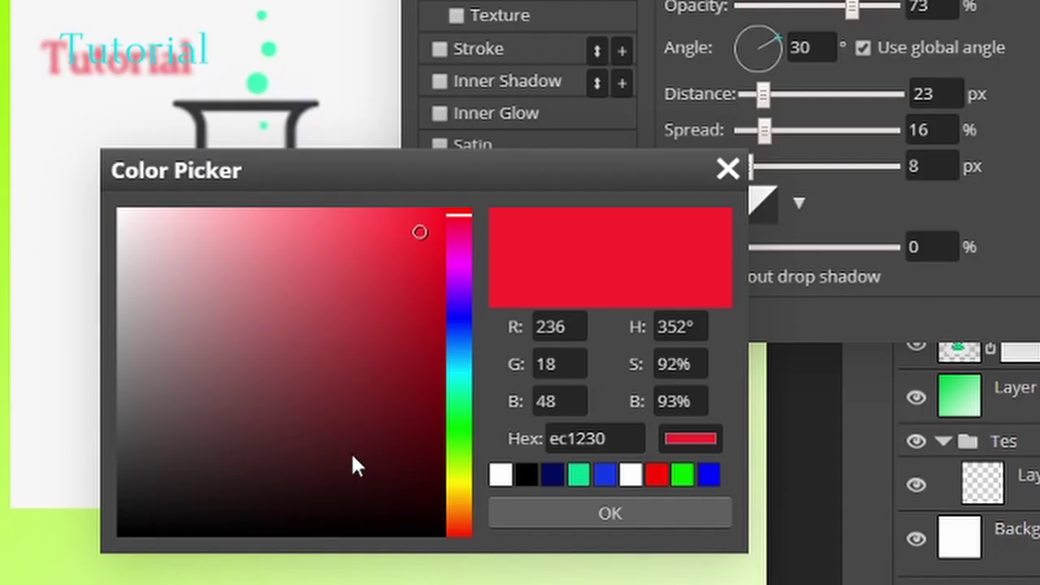
pyautogui.click(350, 452)
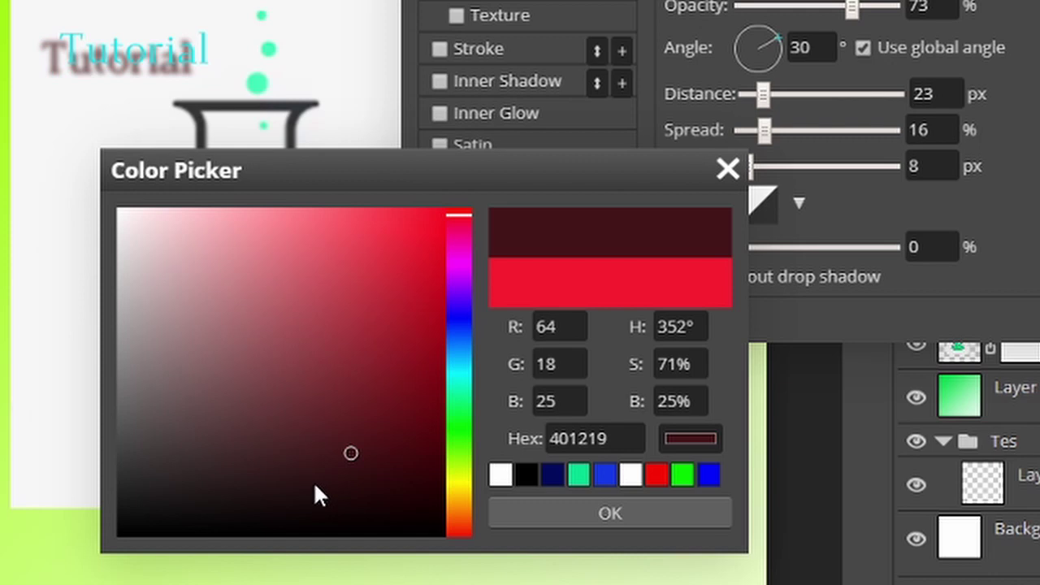
pyautogui.click(328, 479)
pyautogui.click(144, 505)
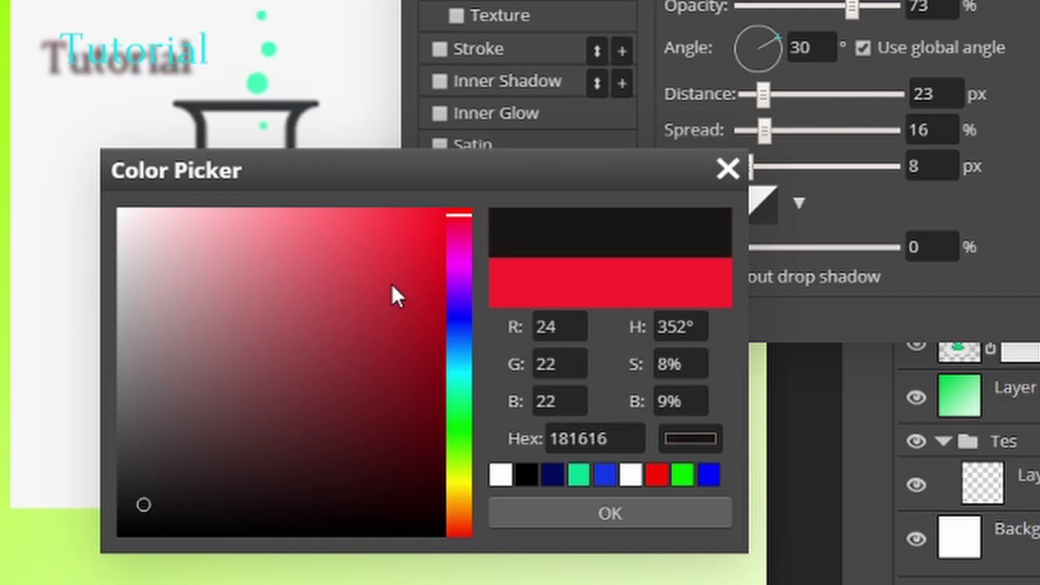
pyautogui.click(578, 520)
# Step: Set the drop shadow's opacity to 63%, angle to 41°, distance to 16 px, spread to 16% and size to 7 px
pyautogui.moveTo(851, 7); pyautogui.dragTo(814, 5)
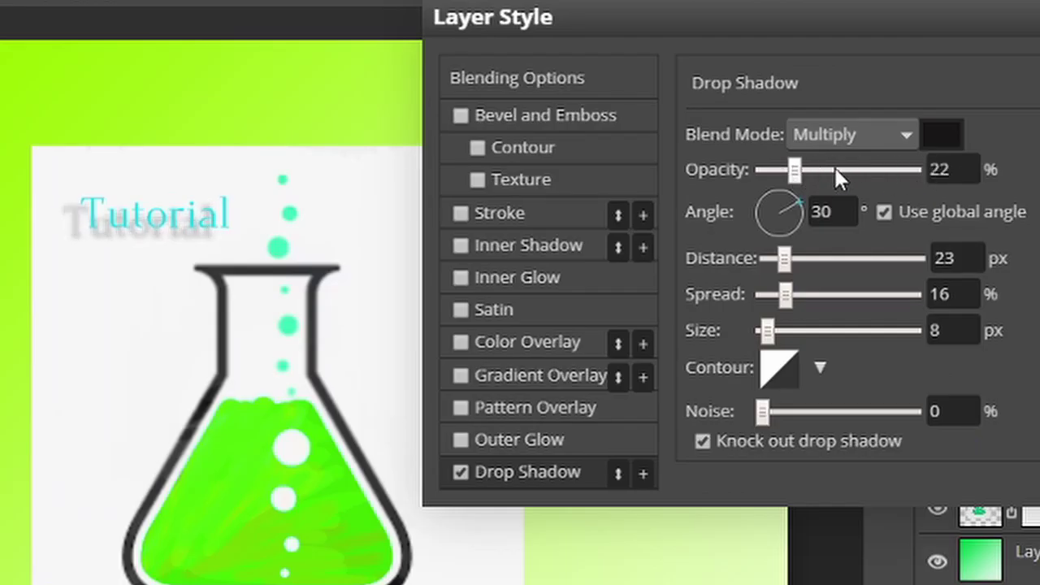
pyautogui.moveTo(836, 167); pyautogui.dragTo(858, 169)
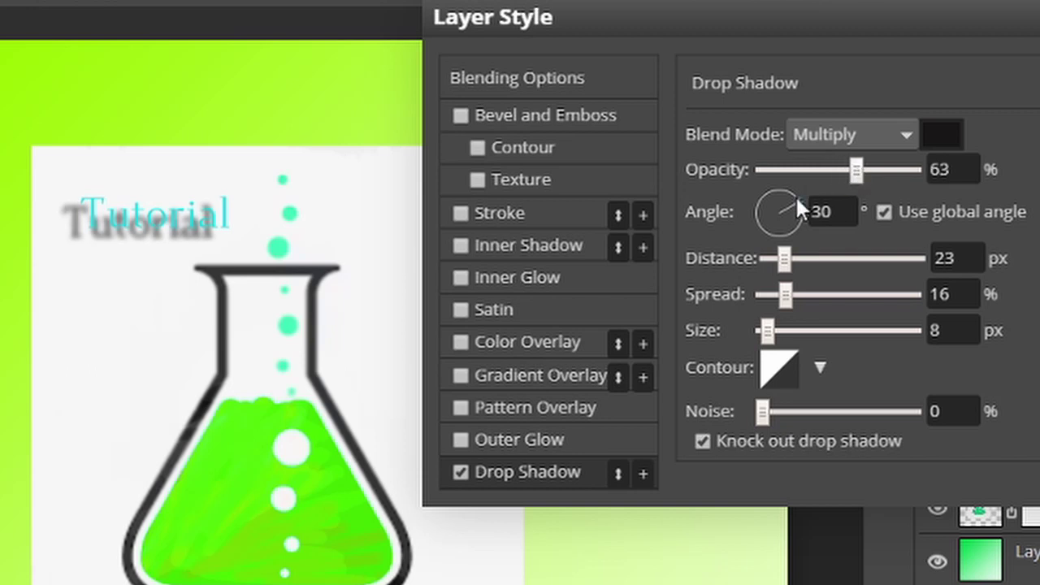
pyautogui.moveTo(797, 200); pyautogui.dragTo(797, 221)
pyautogui.moveTo(785, 257)
pyautogui.mouseDown()
pyautogui.moveTo(843, 260)
pyautogui.moveTo(780, 258)
pyautogui.mouseUp()
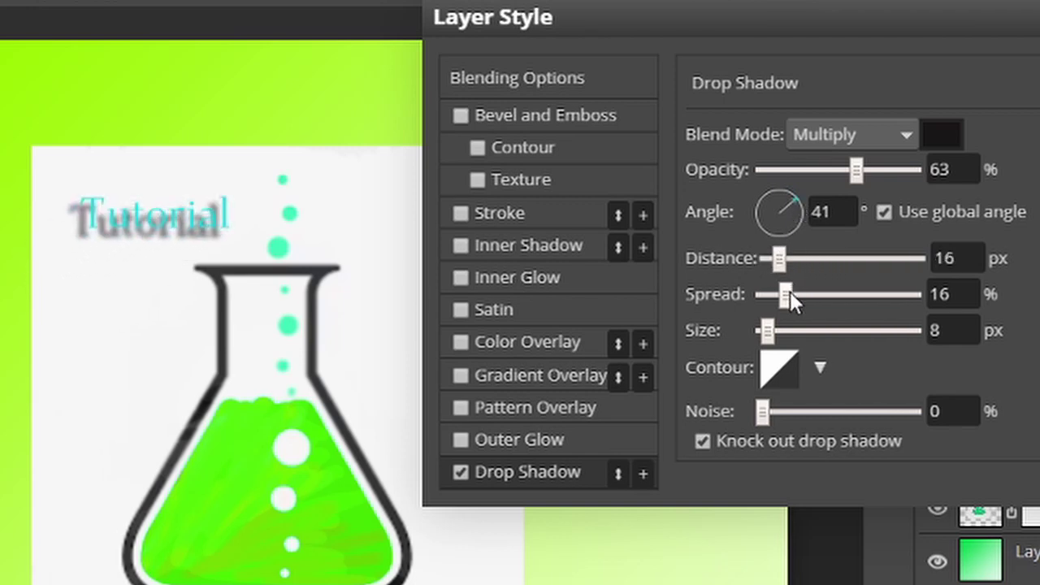
pyautogui.moveTo(790, 292)
pyautogui.mouseDown()
pyautogui.moveTo(809, 294)
pyautogui.moveTo(787, 294)
pyautogui.mouseUp()
pyautogui.moveTo(767, 330)
pyautogui.mouseDown()
pyautogui.moveTo(824, 329)
pyautogui.moveTo(752, 325)
pyautogui.moveTo(777, 324)
pyautogui.moveTo(768, 331)
pyautogui.mouseUp()
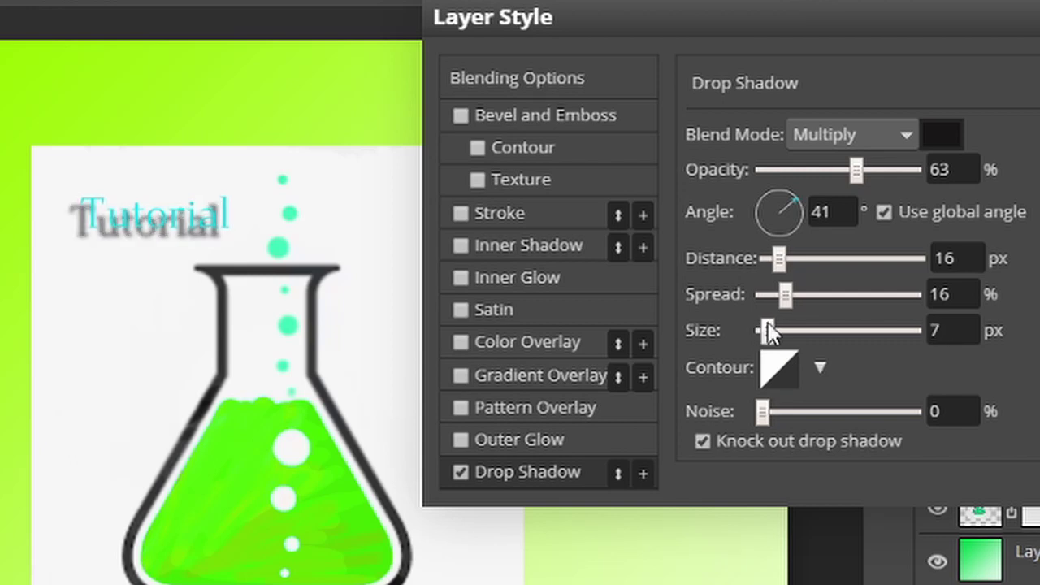
# Step: Try several contour presets on the drop shadow, return to the linear contour and apply the layer style
pyautogui.click(829, 368)
pyautogui.click(835, 431)
pyautogui.click(892, 427)
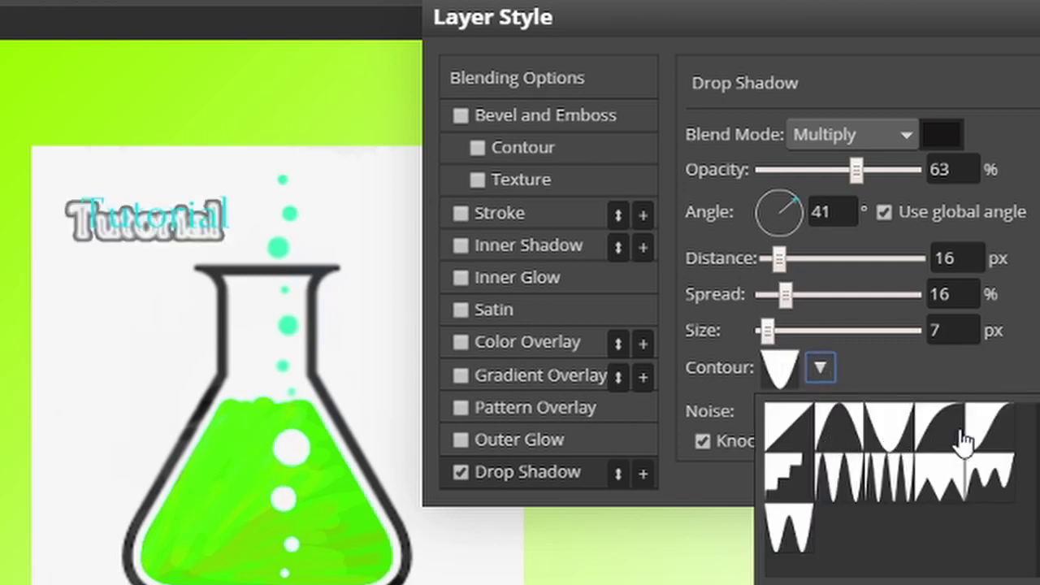
pyautogui.click(957, 426)
pyautogui.click(837, 431)
pyautogui.click(789, 528)
pyautogui.click(804, 432)
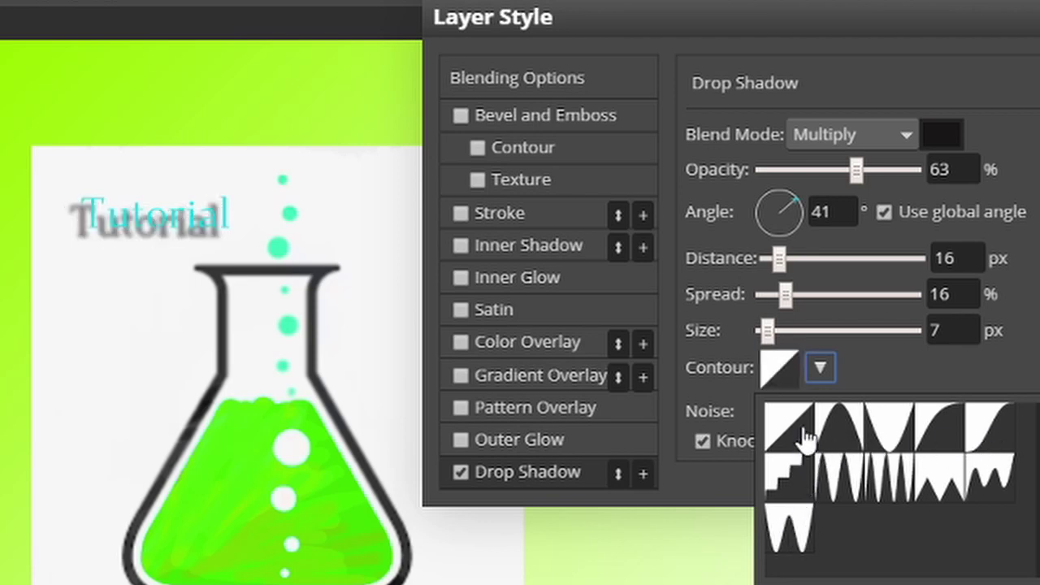
pyautogui.click(809, 439)
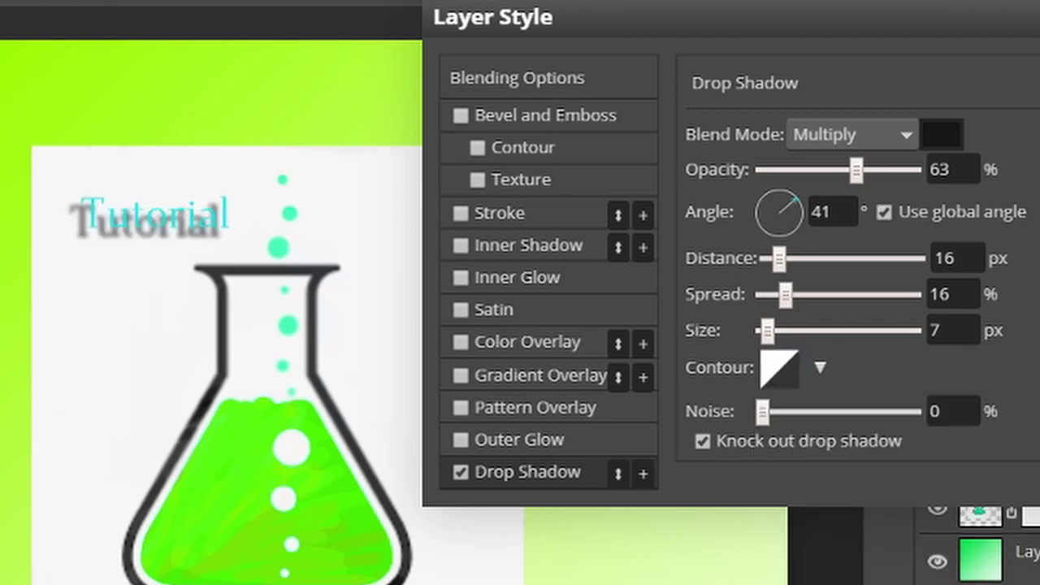
pyautogui.press('Return')
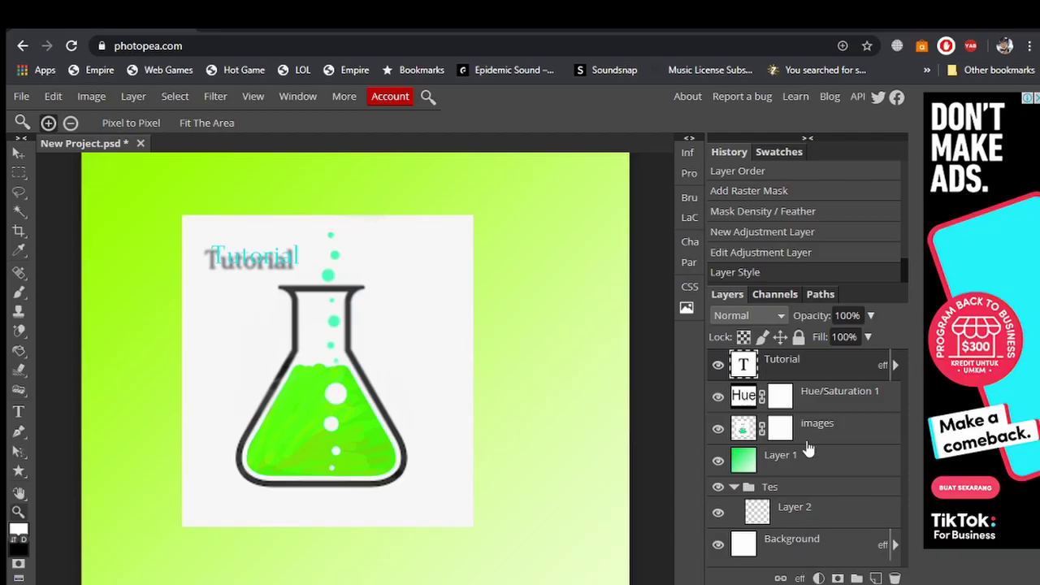
# Step: Link Layer 1 with the Background layer and collapse the Tes folder
pyautogui.click(809, 443)
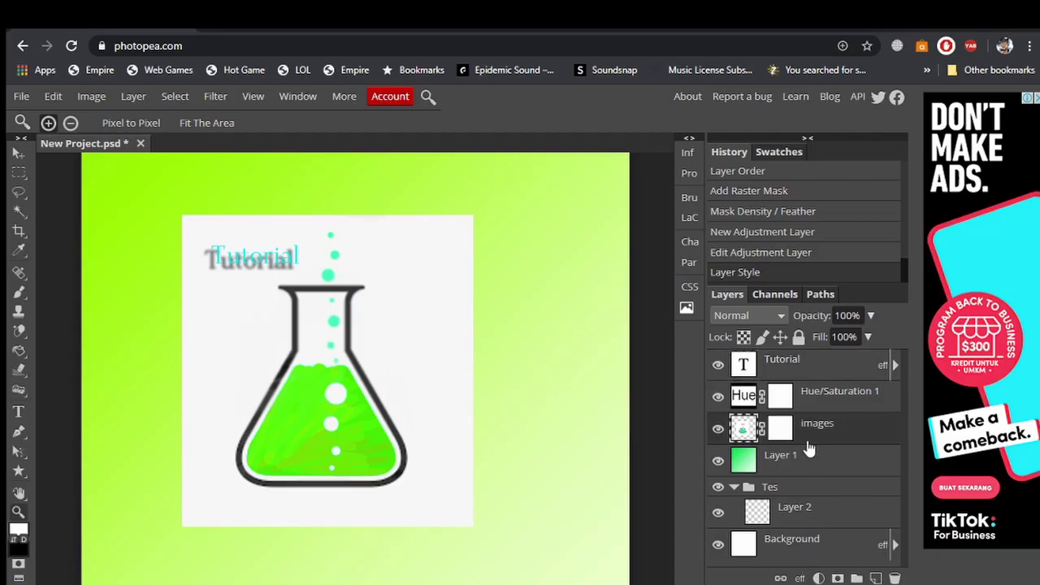
pyautogui.click(807, 474)
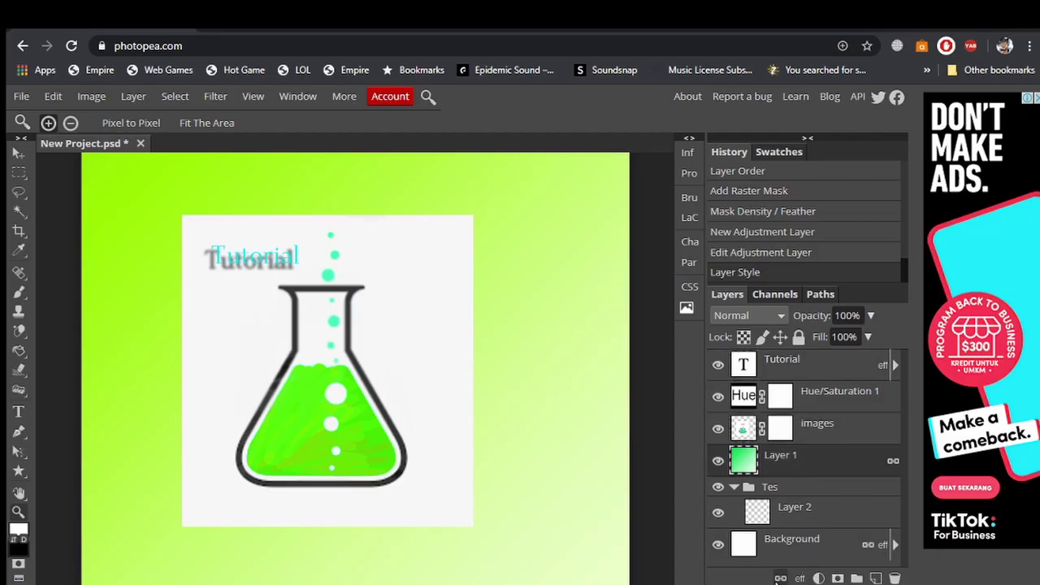
pyautogui.click(795, 512)
pyautogui.click(734, 487)
# Step: Load the pixels of the images layer as a selection
pyautogui.click(807, 458)
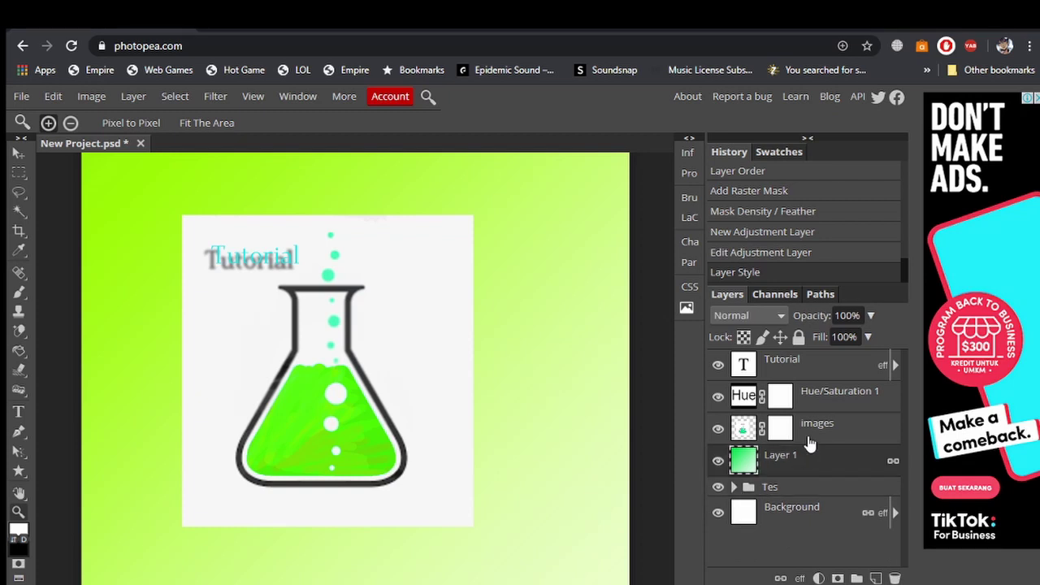
pyautogui.click(811, 438)
pyautogui.click(767, 468)
pyautogui.keyDown('ctrl'); pyautogui.click(745, 429); pyautogui.keyUp('ctrl')
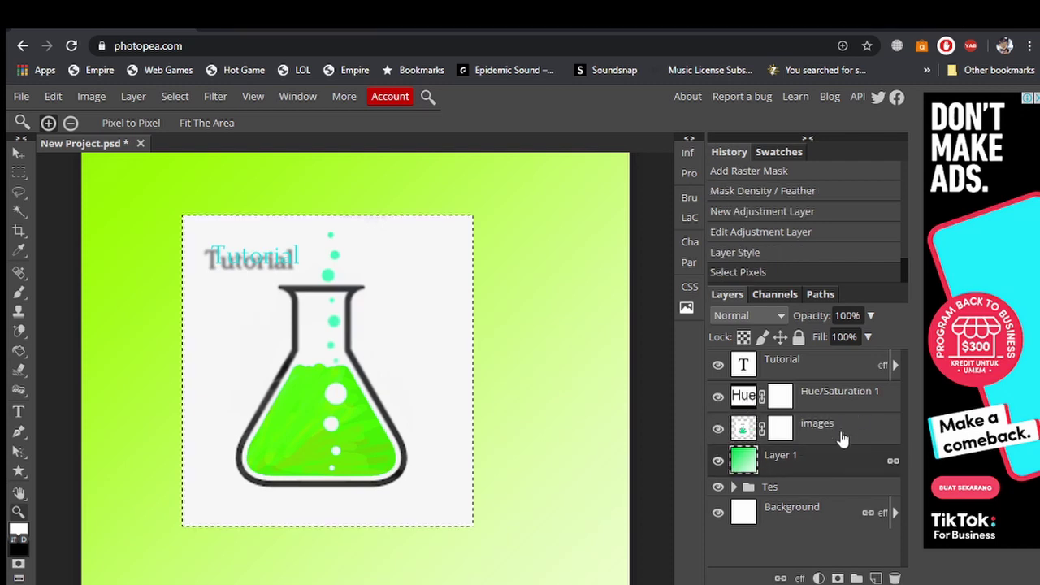
# Step: Link the Hue/Saturation 1, images and Layer 1 layers, and unlink all the linked layers
pyautogui.click(844, 439)
pyautogui.click(850, 462)
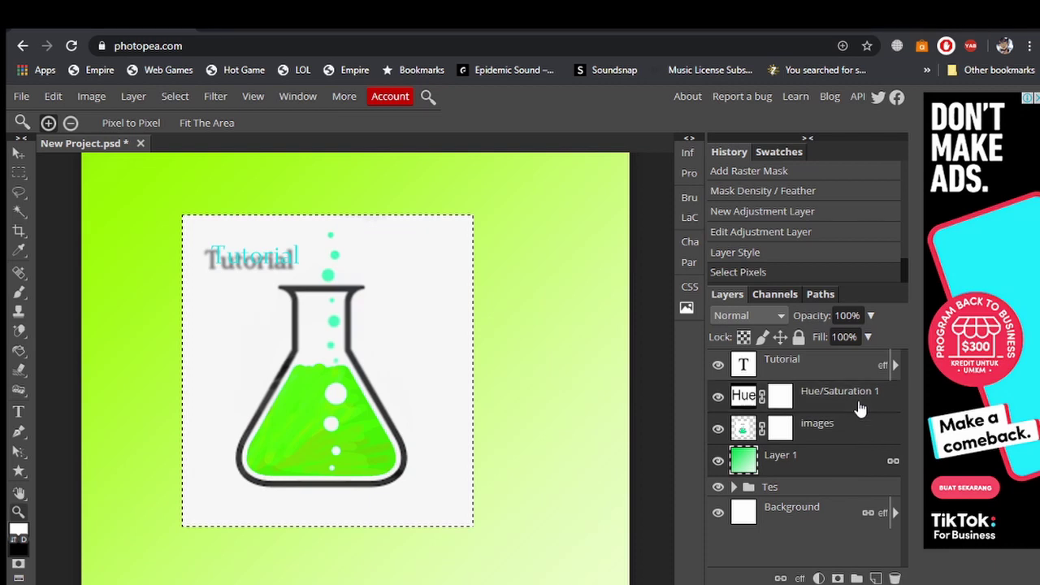
pyautogui.click(781, 579)
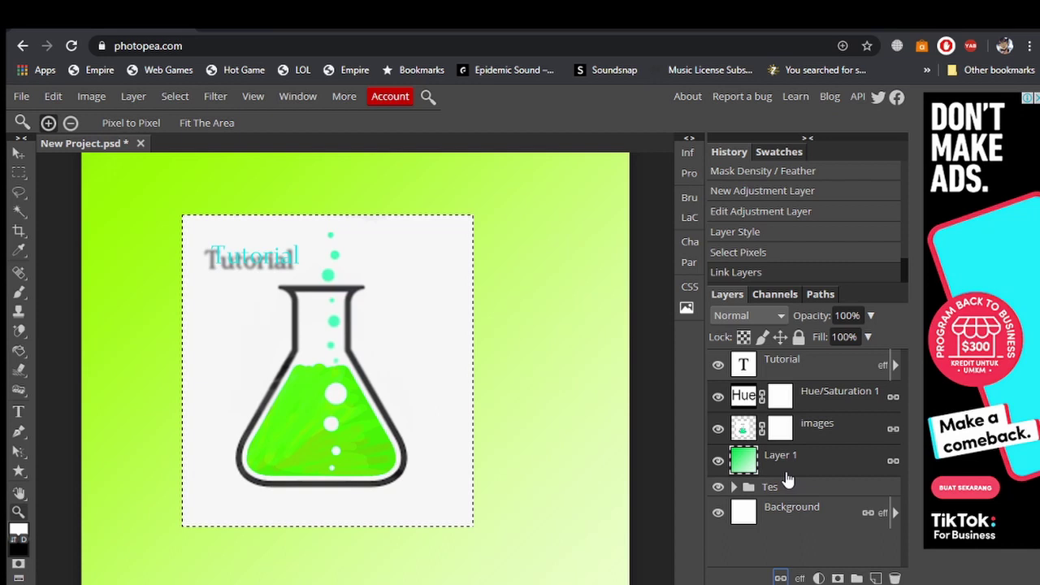
pyautogui.click(781, 577)
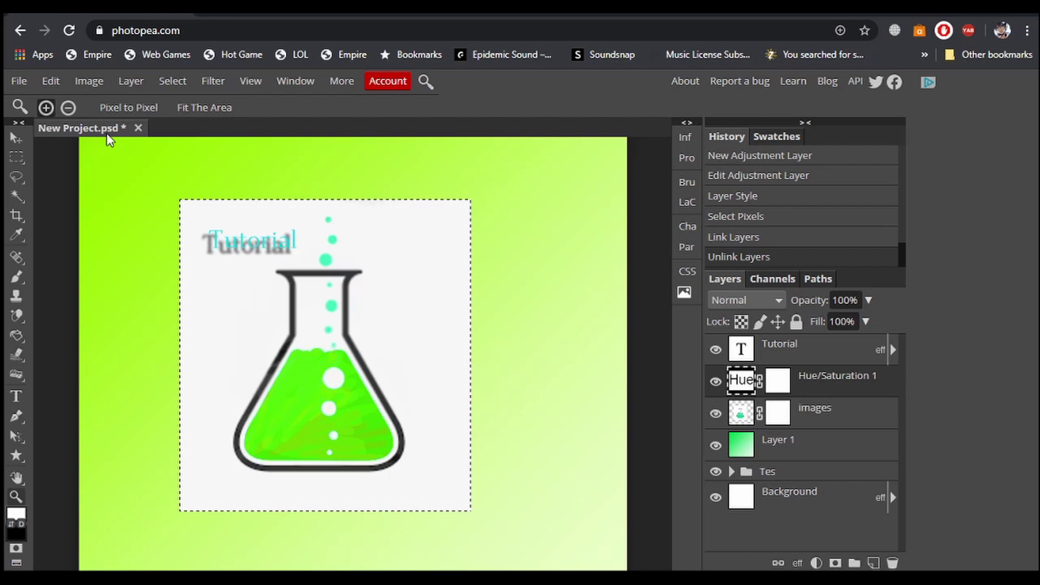
# Step: Export the project as a JPG at 1080 by 1080 px and 70% quality
pyautogui.click(18, 81)
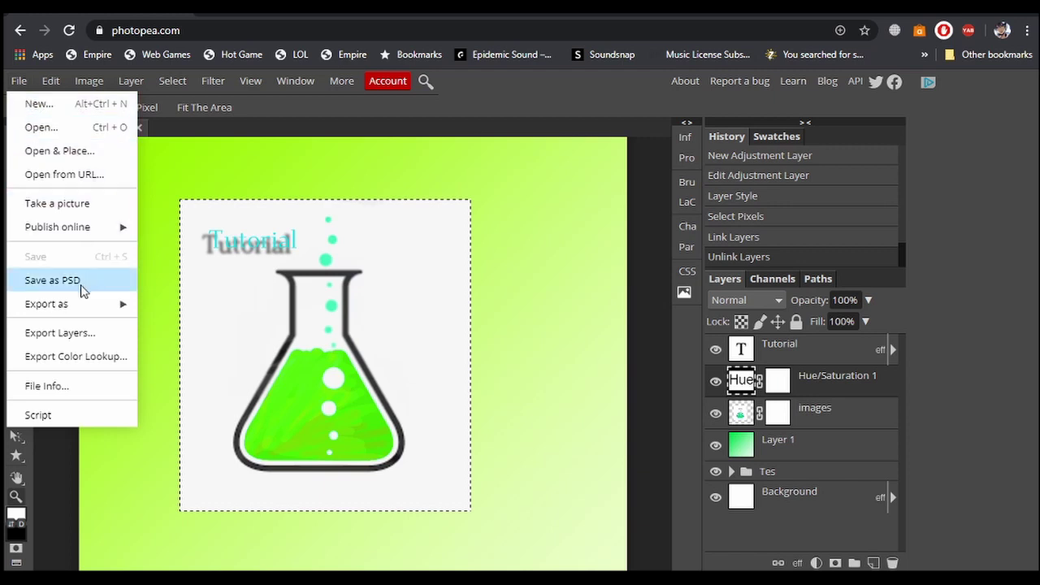
pyautogui.moveTo(72, 314)
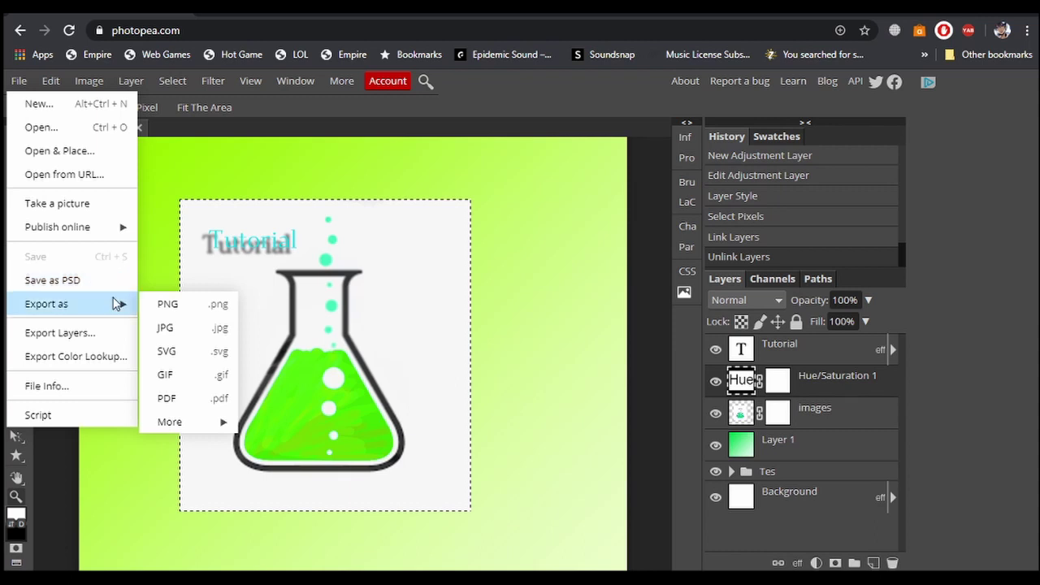
pyautogui.click(166, 327)
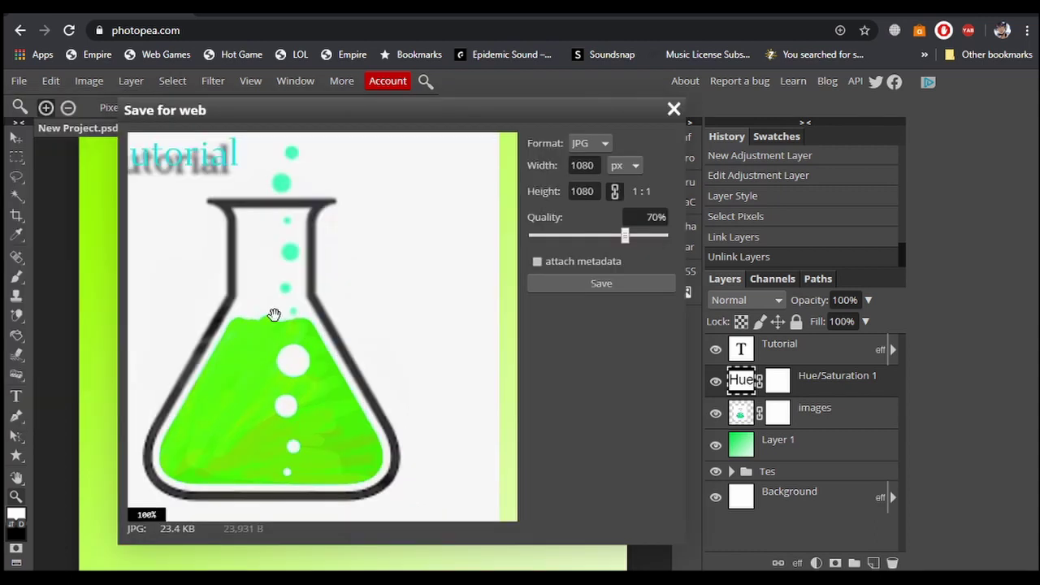
pyautogui.click(555, 283)
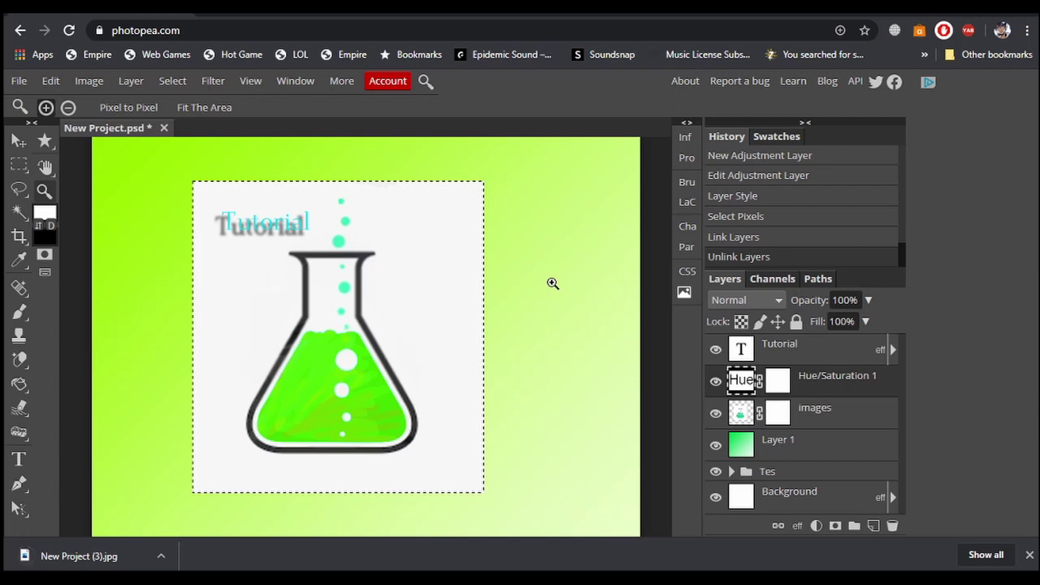